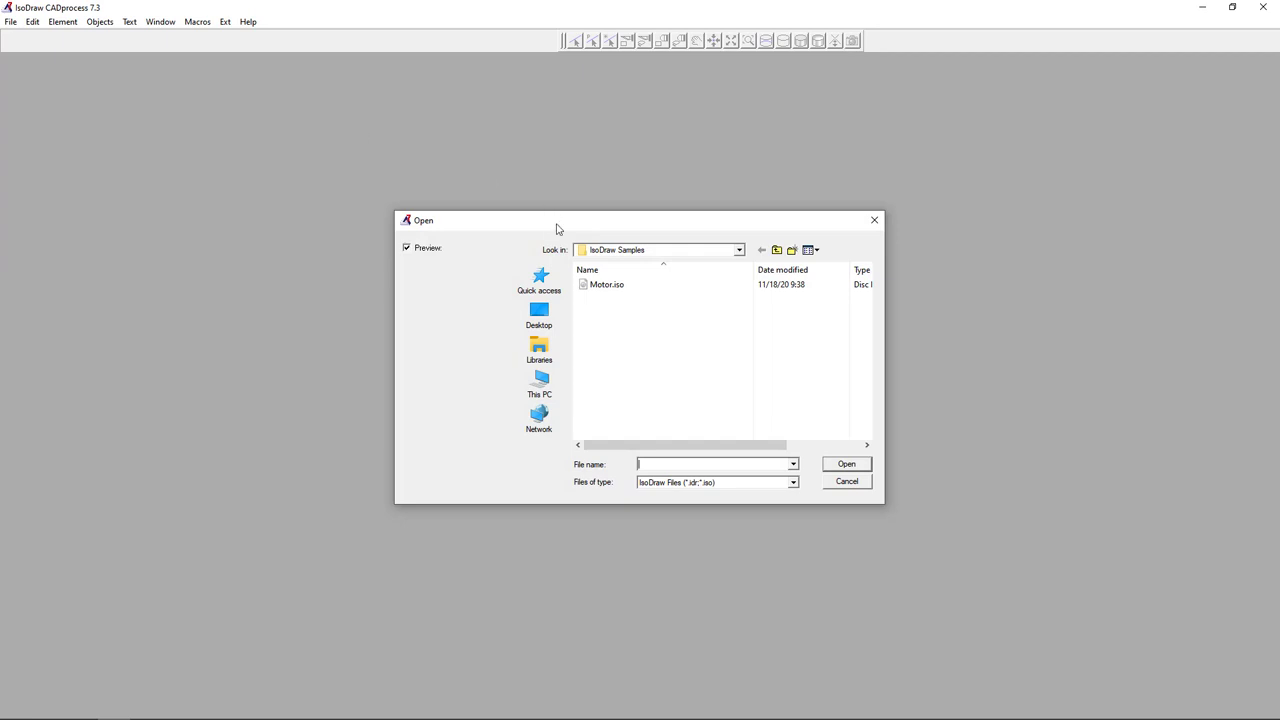
Step: Open the Motor.iso sample file, zoom in to 69.5% and shift the engine slightly in view
{"action": "left_click", "coordinate": [626, 285]}
{"action": "left_click", "coordinate": [846, 464]}
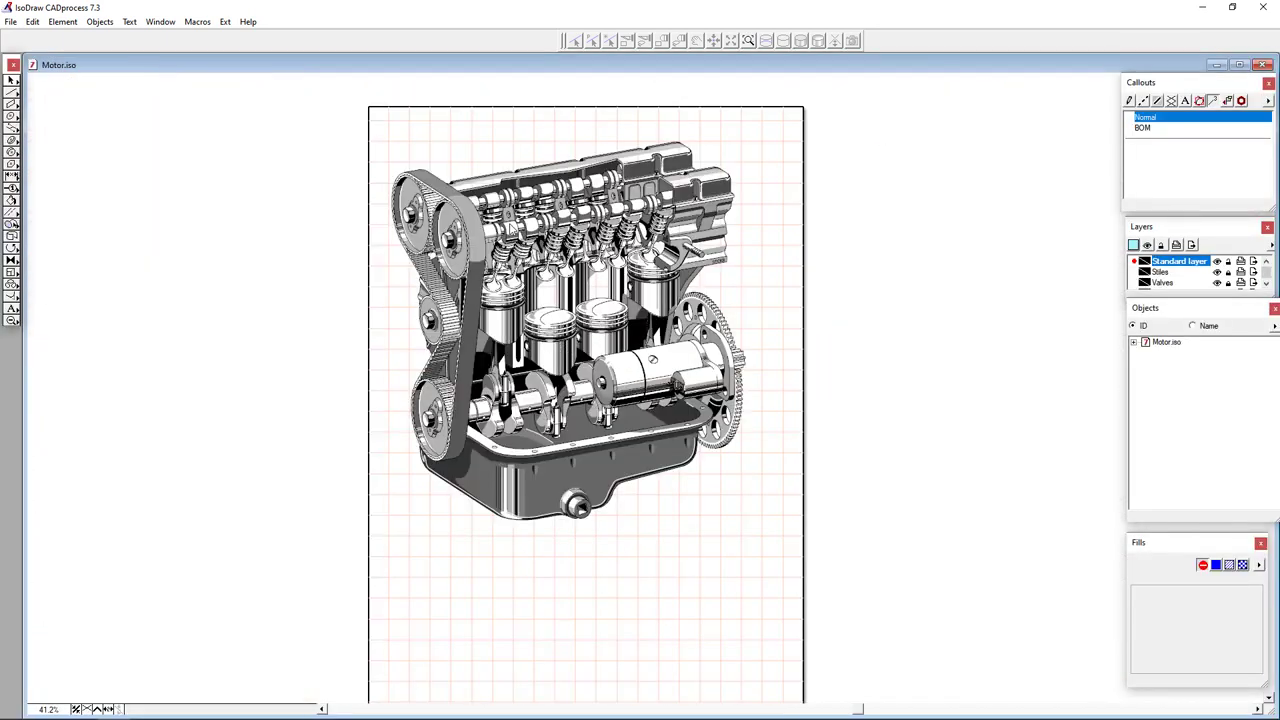
{"action": "scroll", "coordinate": [513, 221], "scroll_direction": "up", "scroll_amount": 2}
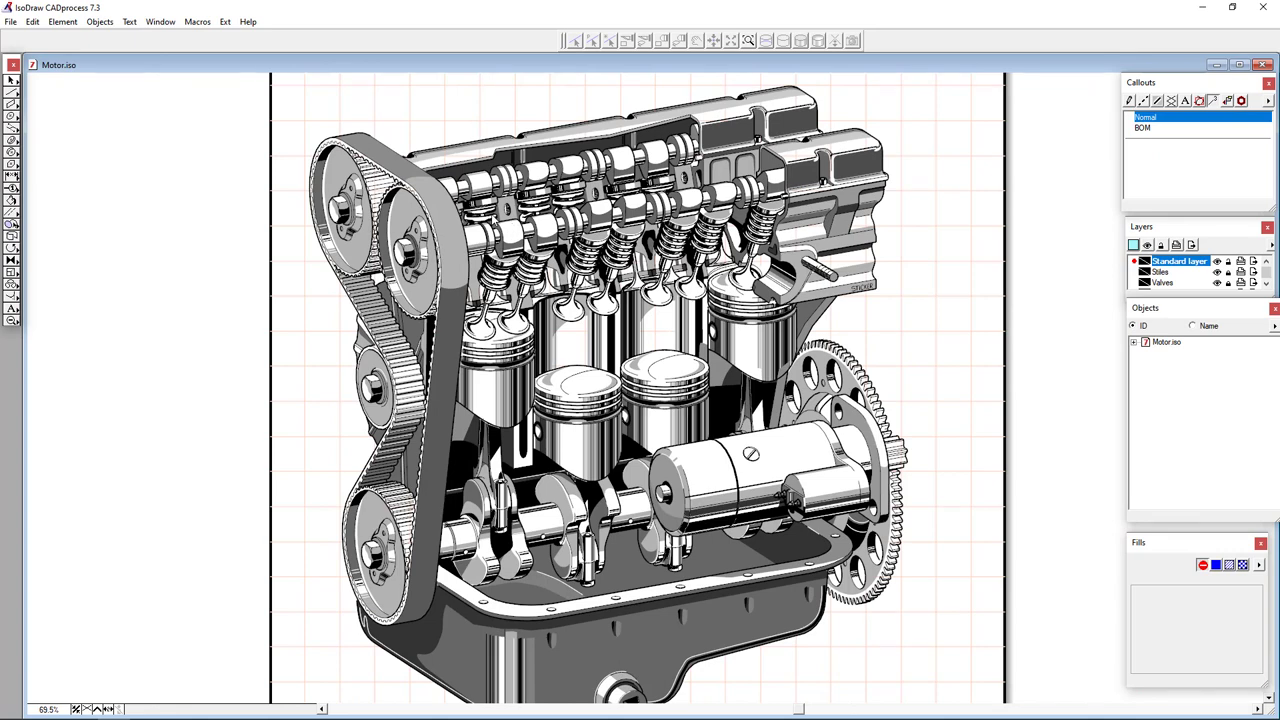
{"action": "left_click_drag", "start_coordinate": [575, 335], "coordinate": [563, 325]}
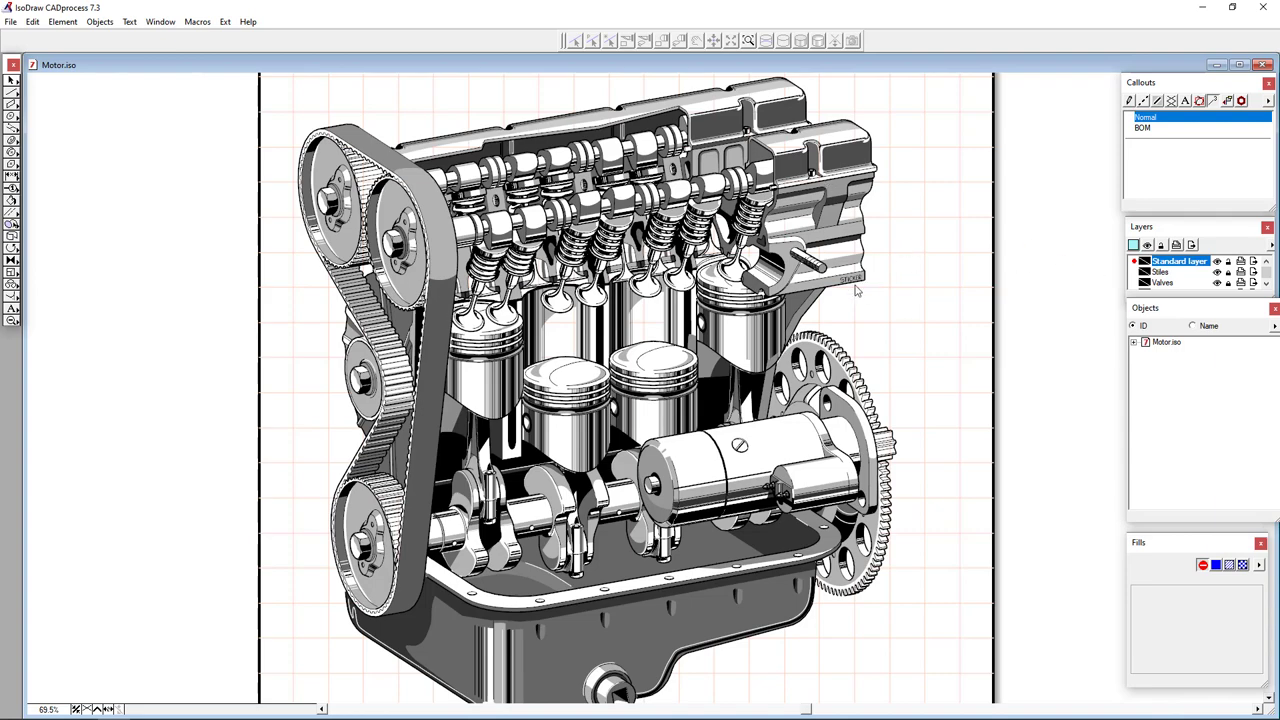
{"action": "scroll", "coordinate": [855, 290], "scroll_direction": "up", "scroll_amount": 6}
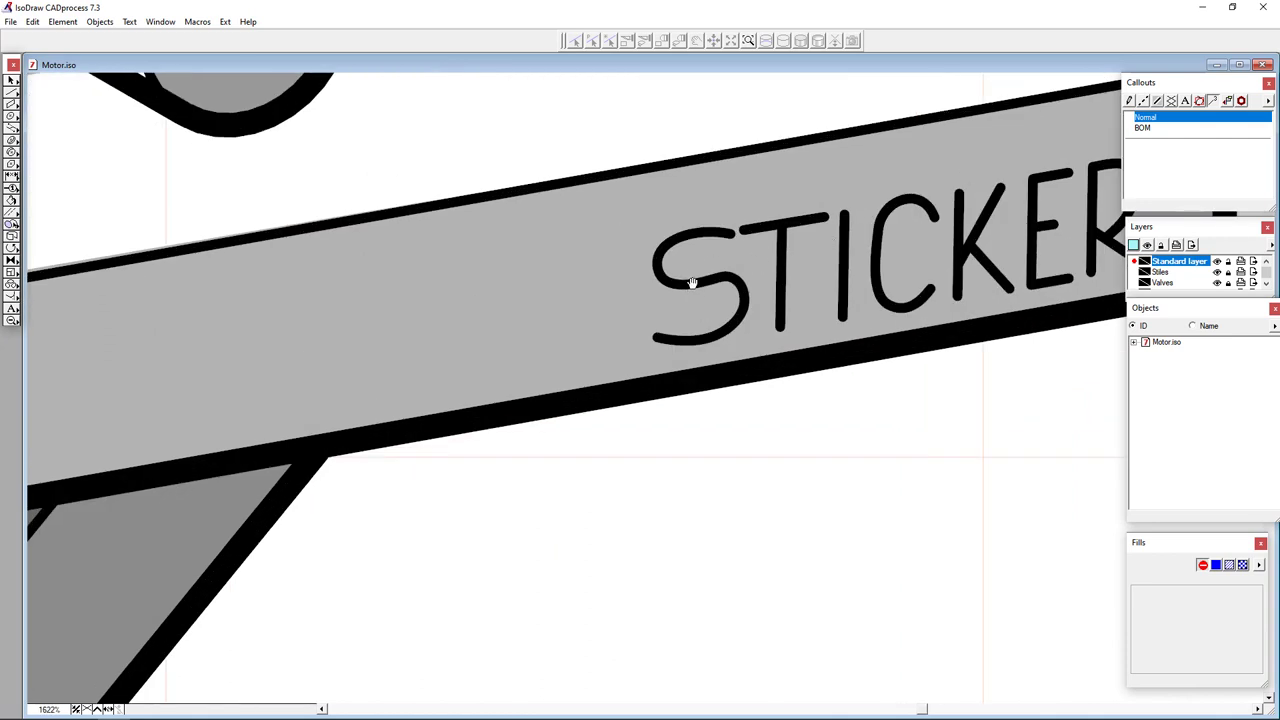
{"action": "left_click_drag", "start_coordinate": [665, 295], "coordinate": [490, 357]}
{"action": "left_click", "coordinate": [522, 350]}
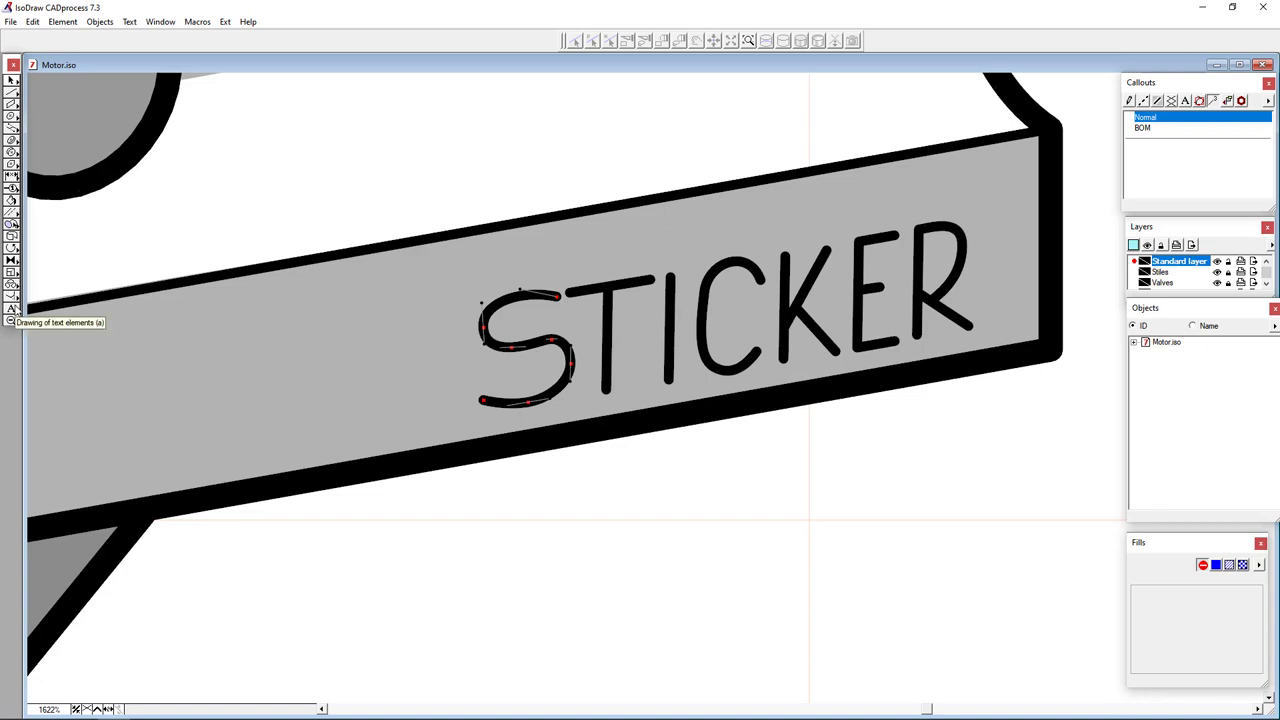
{"action": "scroll", "coordinate": [400, 326], "scroll_direction": "down", "scroll_amount": 5}
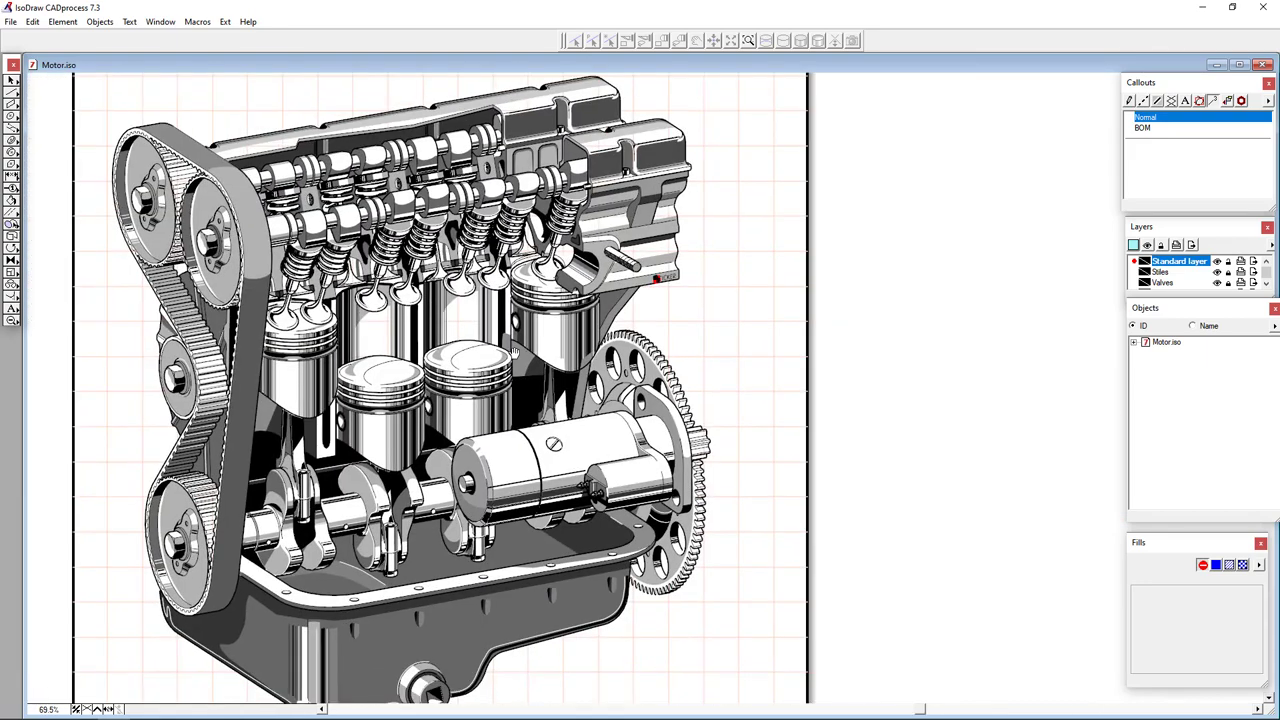
{"action": "left_click", "coordinate": [772, 347]}
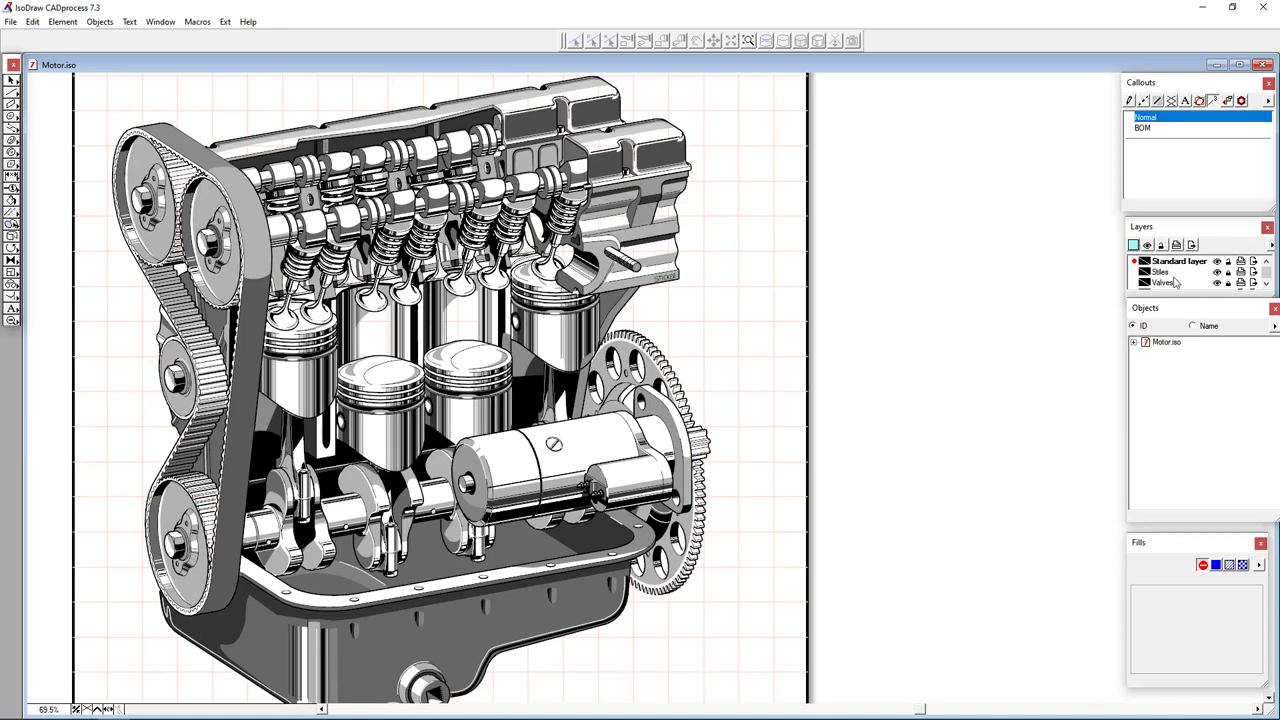
{"action": "scroll", "coordinate": [1234, 284], "scroll_direction": "down", "scroll_amount": 1}
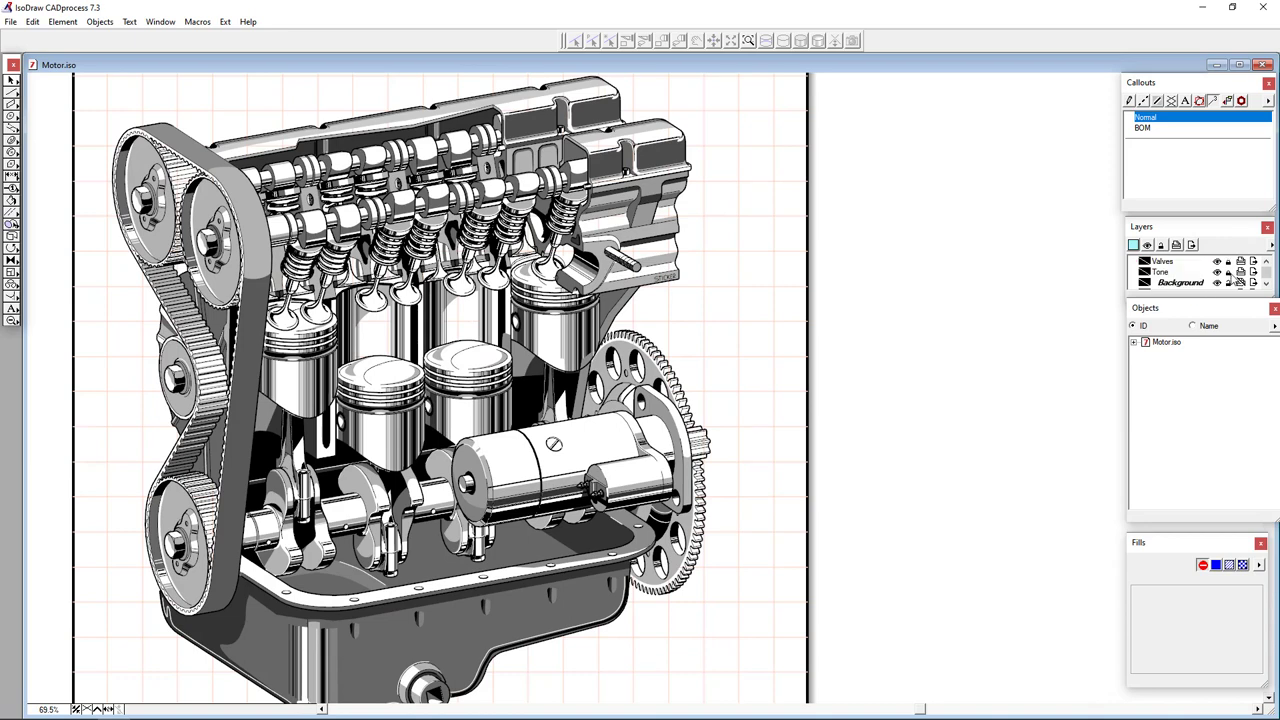
{"action": "left_click", "coordinate": [1218, 273]}
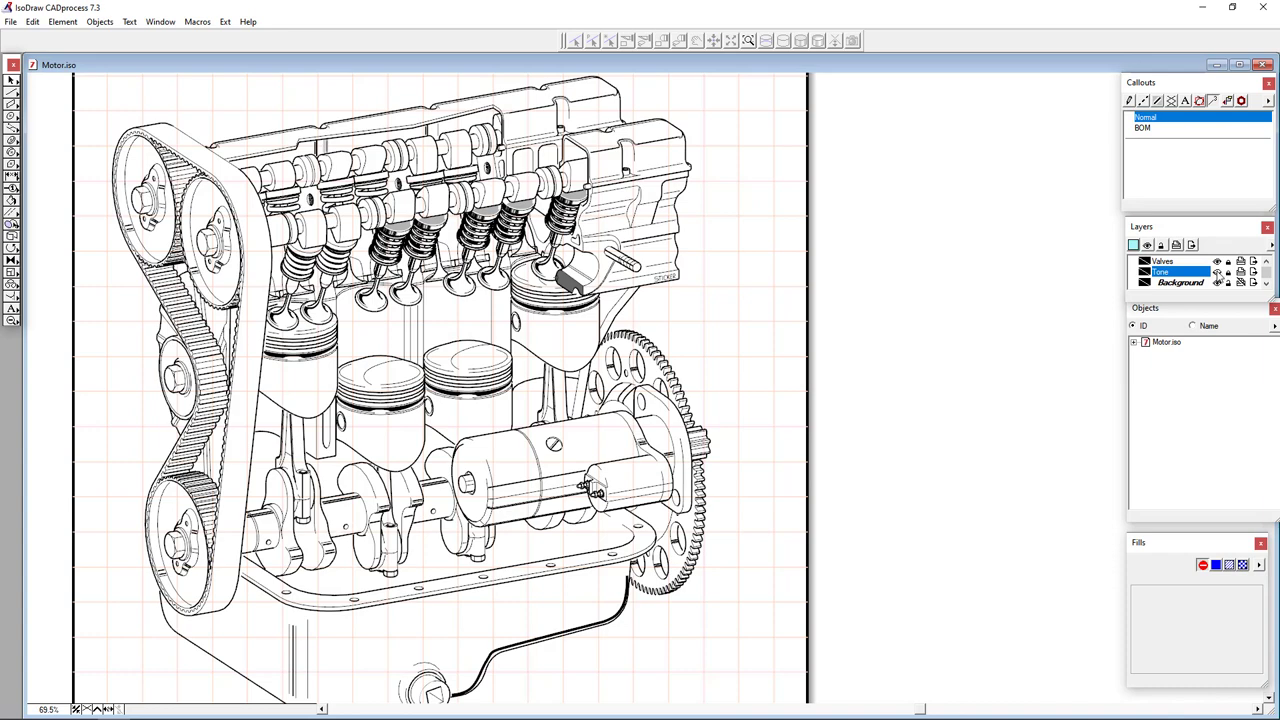
{"action": "left_click", "coordinate": [1217, 272]}
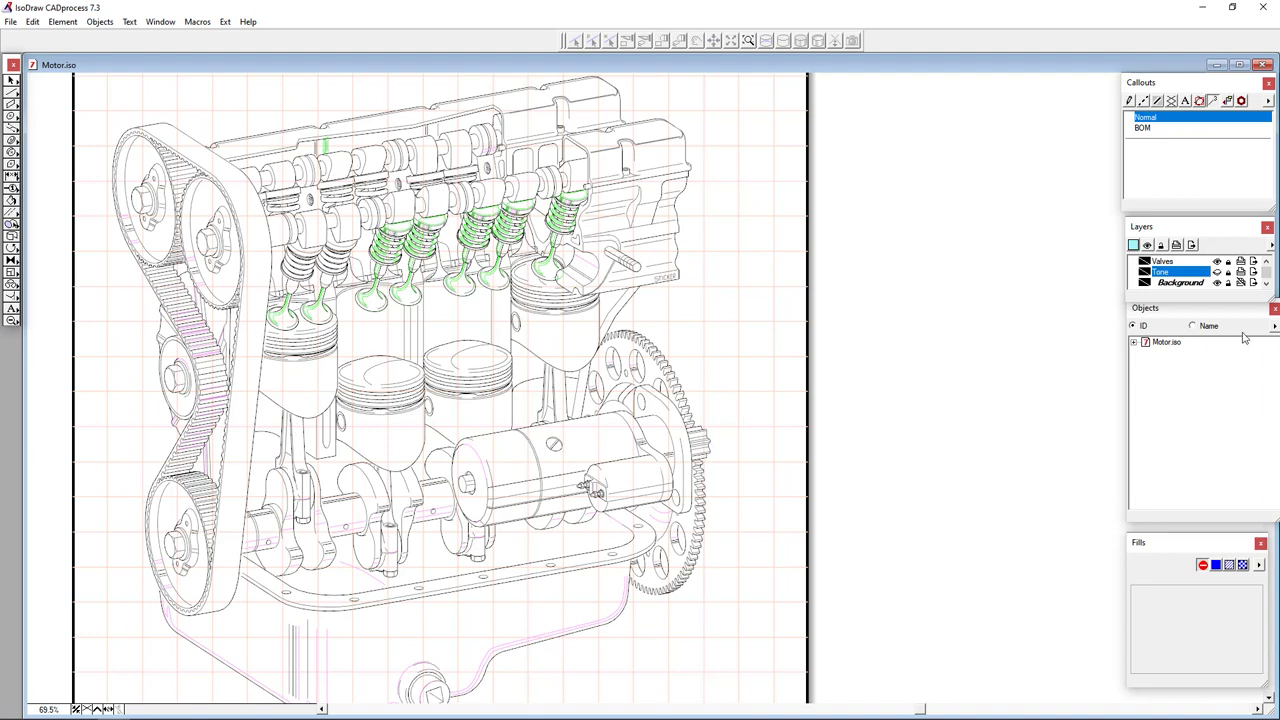
{"action": "left_click", "coordinate": [1217, 272]}
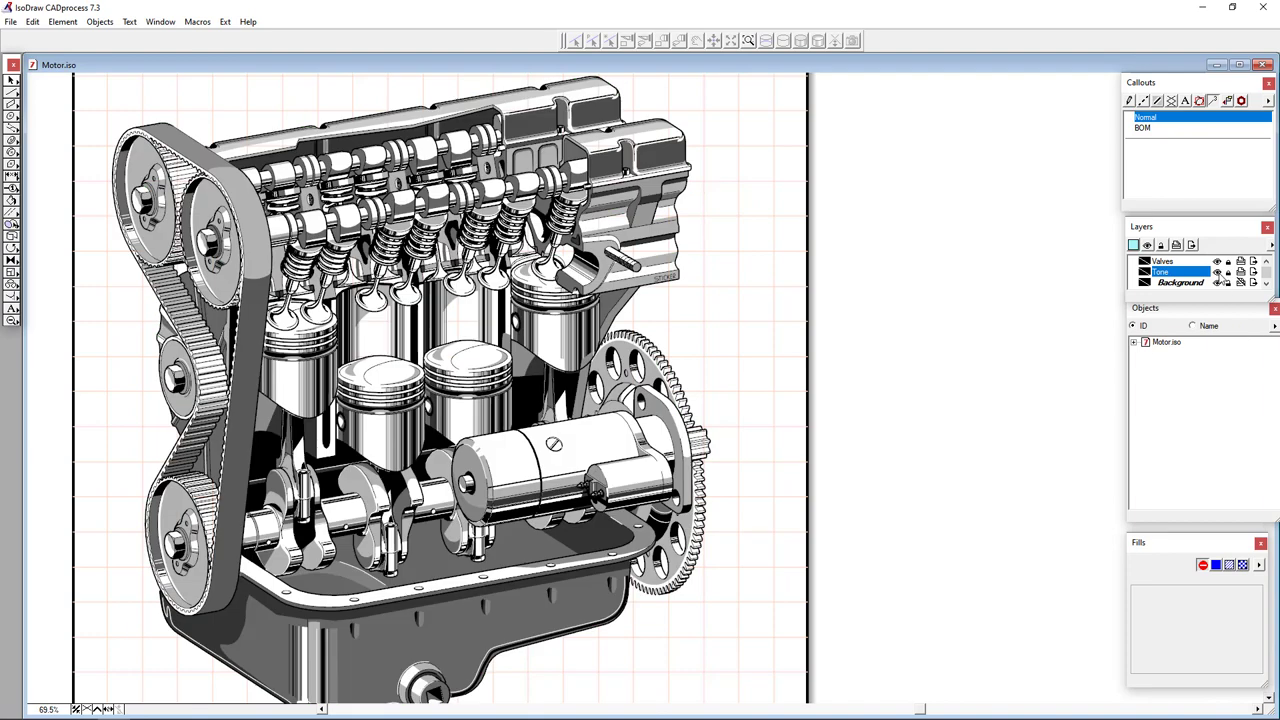
{"action": "scroll", "coordinate": [310, 386], "scroll_direction": "down", "scroll_amount": 2}
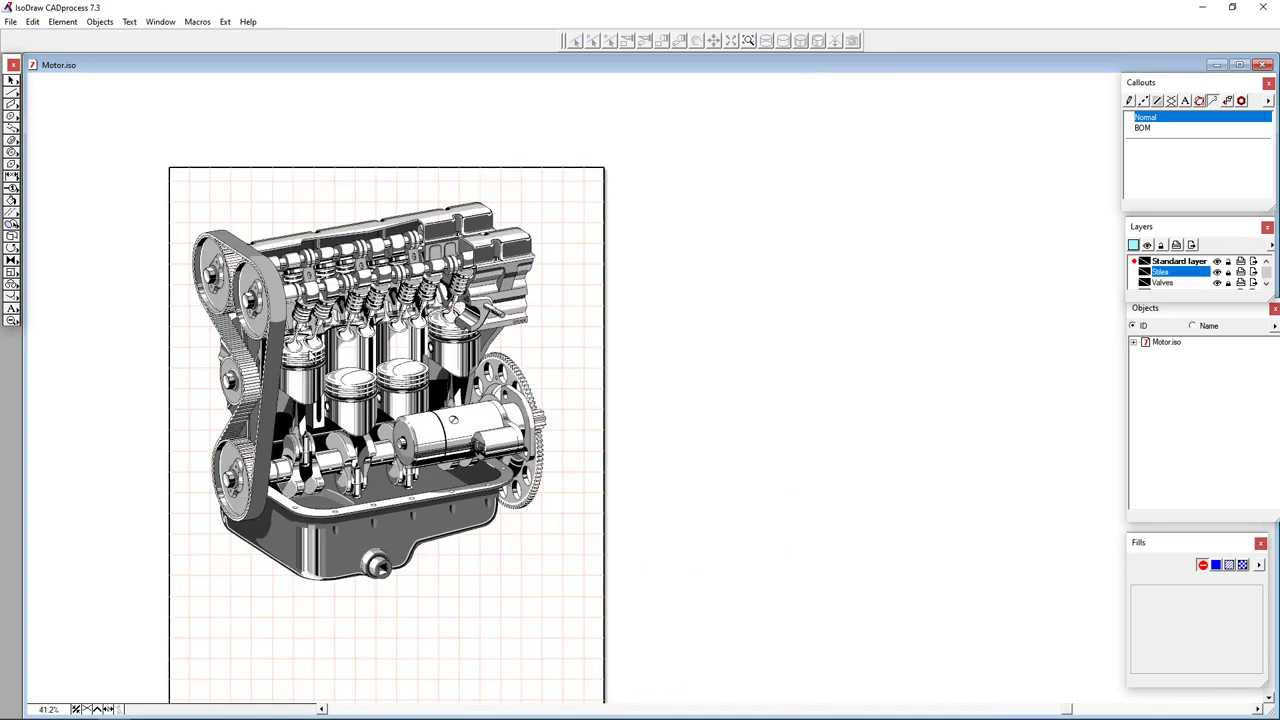
Step: Draw a small square with the Rectangle tool in the page's empty lower-left area
{"action": "left_click", "coordinate": [606, 300]}
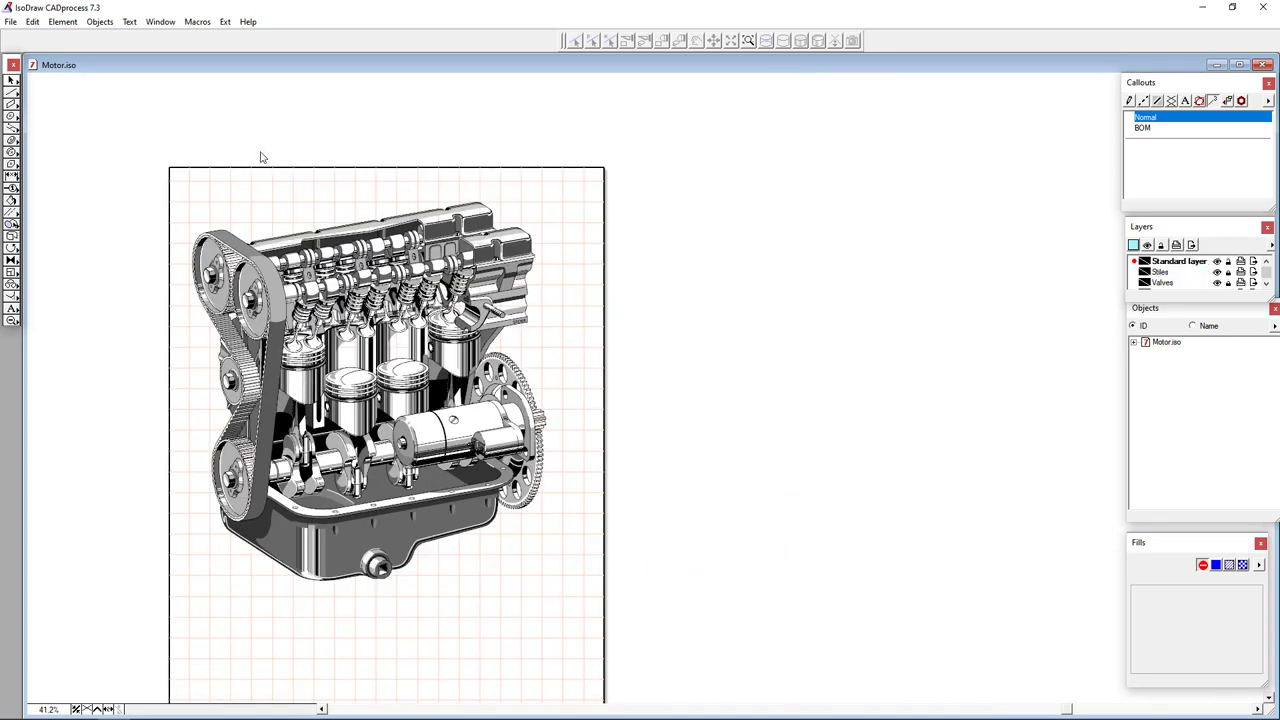
{"action": "left_click_drag", "start_coordinate": [429, 535], "coordinate": [443, 440]}
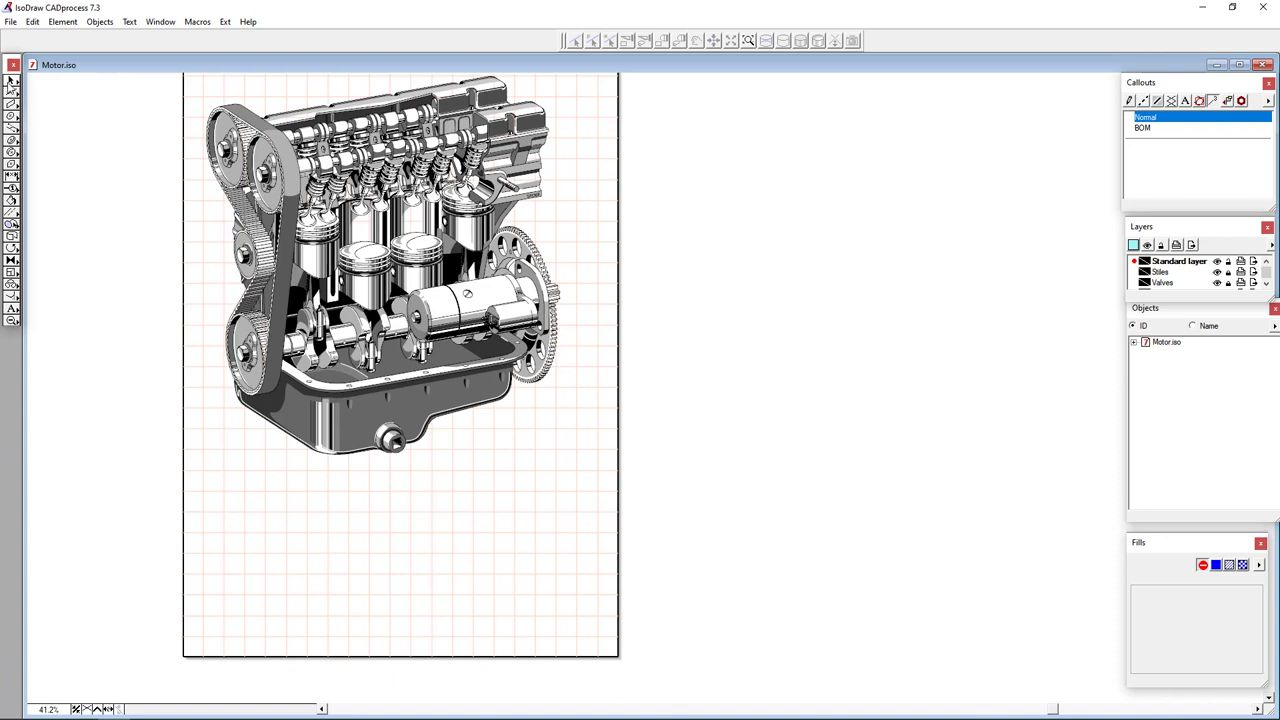
{"action": "left_click", "coordinate": [12, 295]}
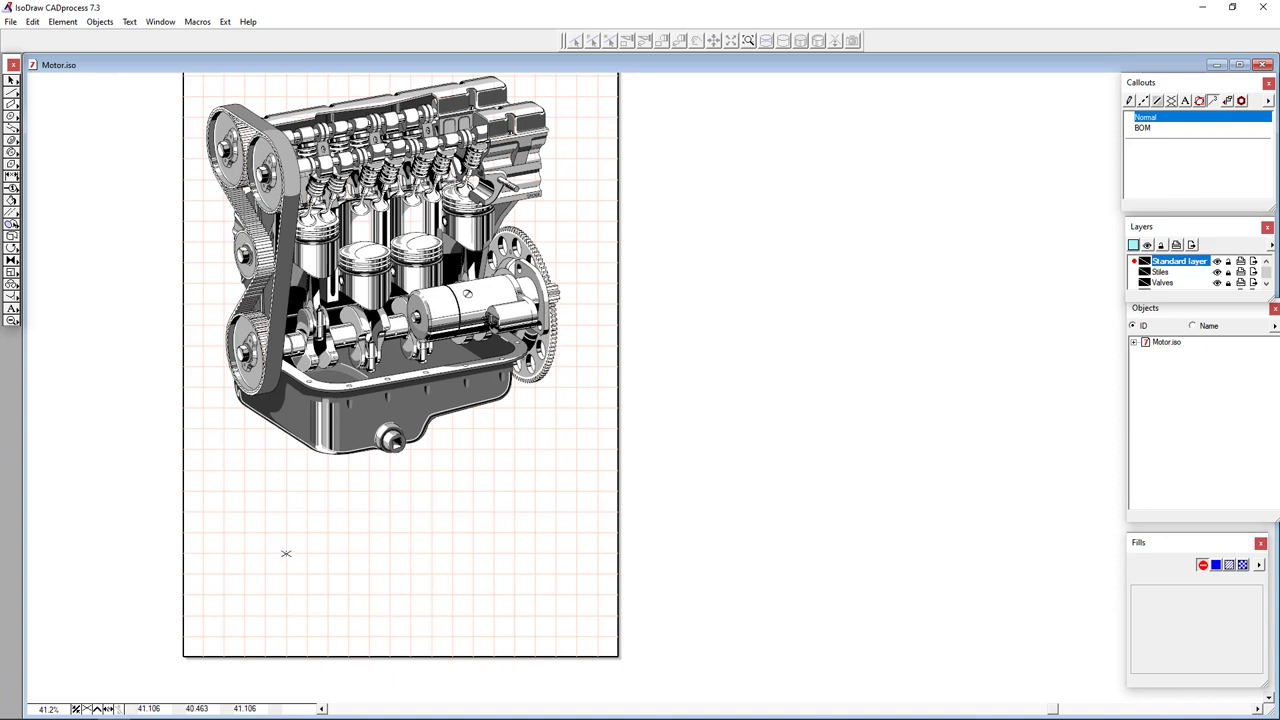
{"action": "left_click_drag", "start_coordinate": [286, 553], "coordinate": [243, 511]}
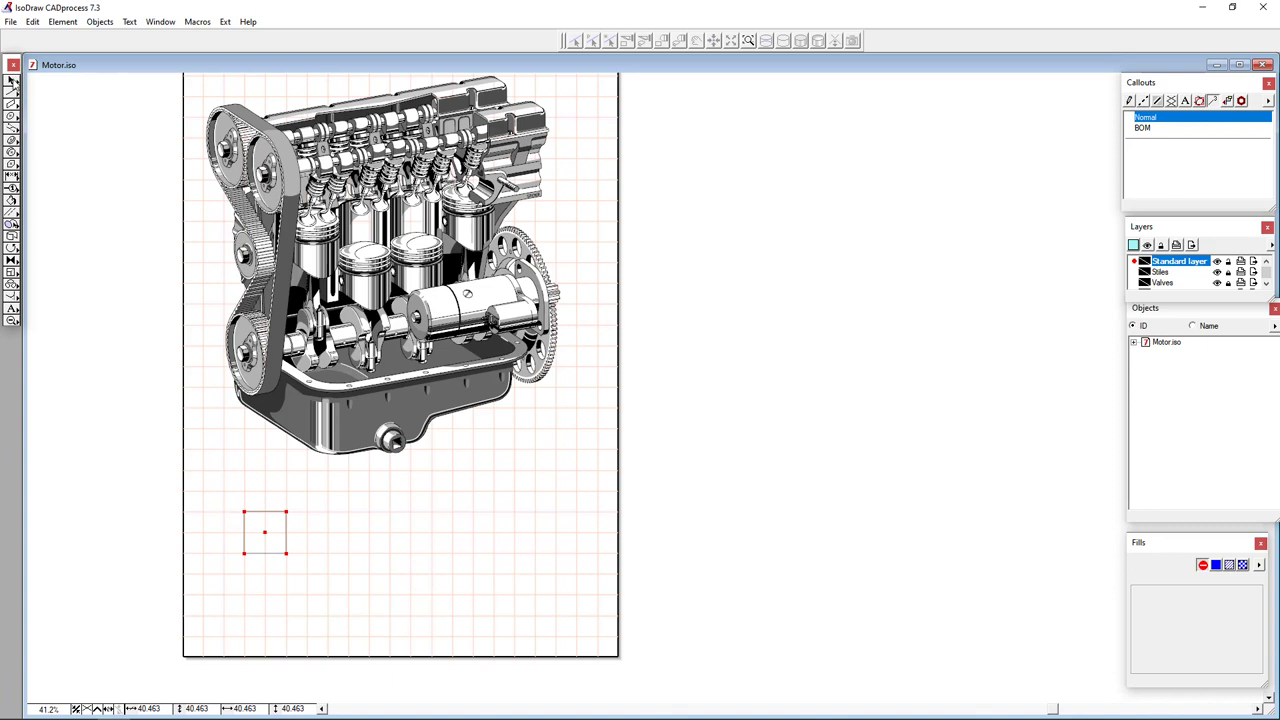
Step: Change the page grid to Isometric and recentre the page in the window
{"action": "left_click", "coordinate": [1171, 101]}
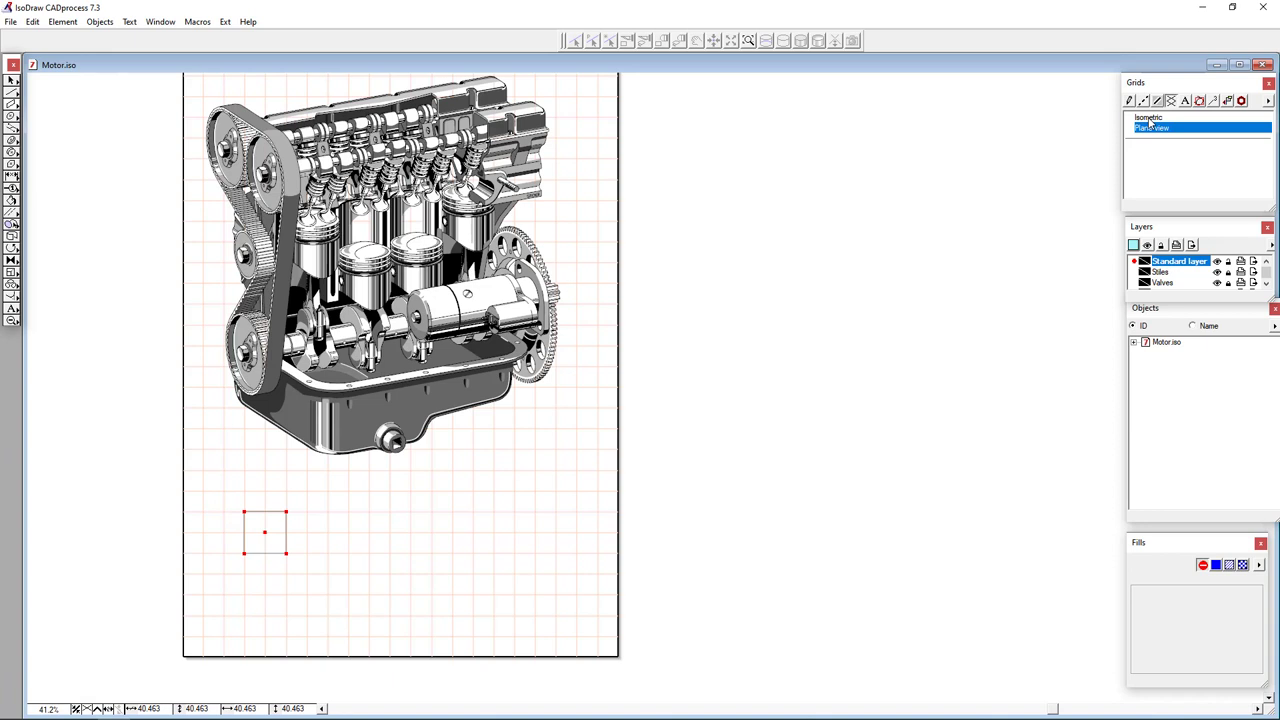
{"action": "left_click", "coordinate": [1150, 121]}
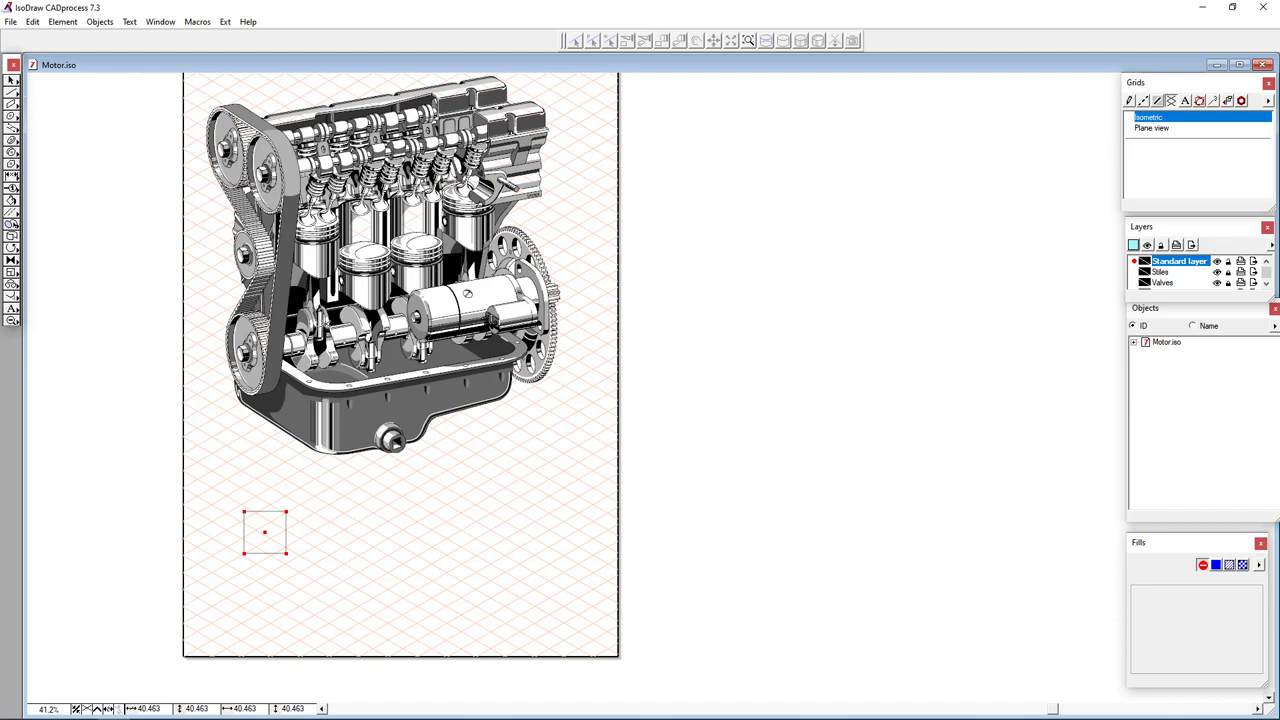
{"action": "left_click", "coordinate": [351, 483]}
{"action": "left_click_drag", "start_coordinate": [318, 375], "coordinate": [464, 536]}
{"action": "left_click_drag", "start_coordinate": [551, 471], "coordinate": [464, 408]}
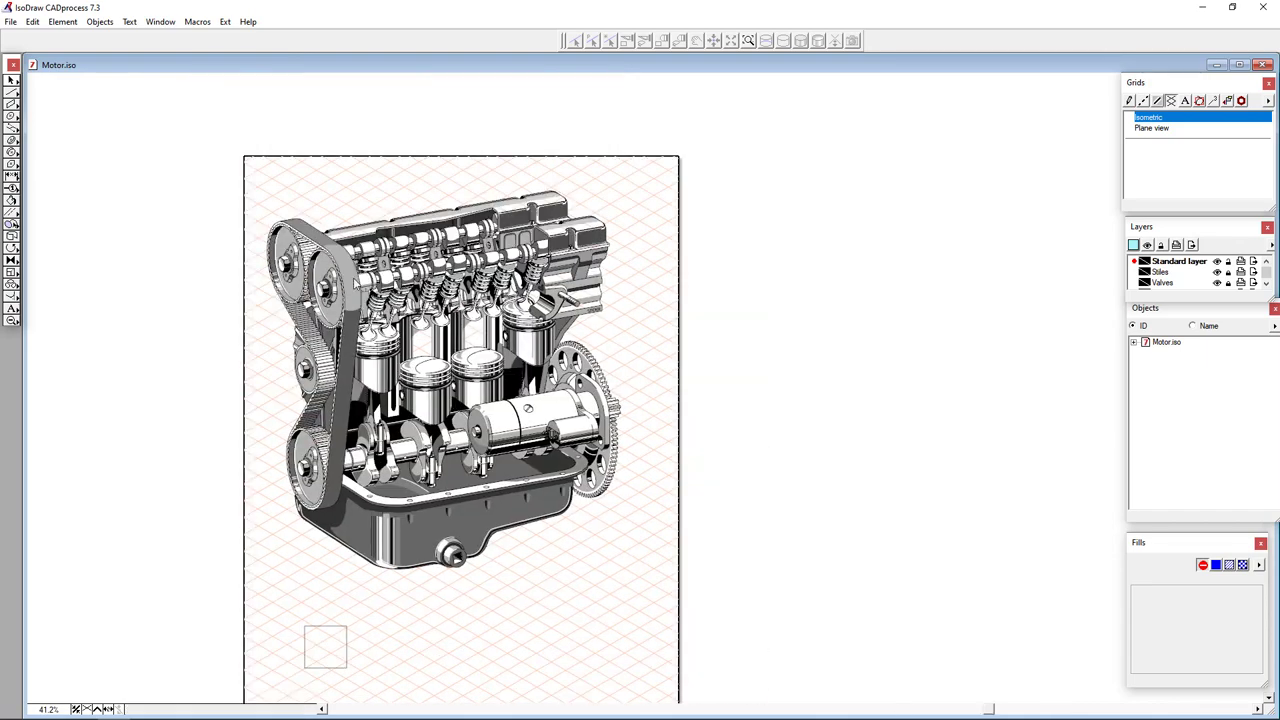
Step: Define a custom grid '33 - 10' with angles 33.024 and 10 and apply it
{"action": "scroll", "coordinate": [316, 212], "scroll_direction": "up", "scroll_amount": 3}
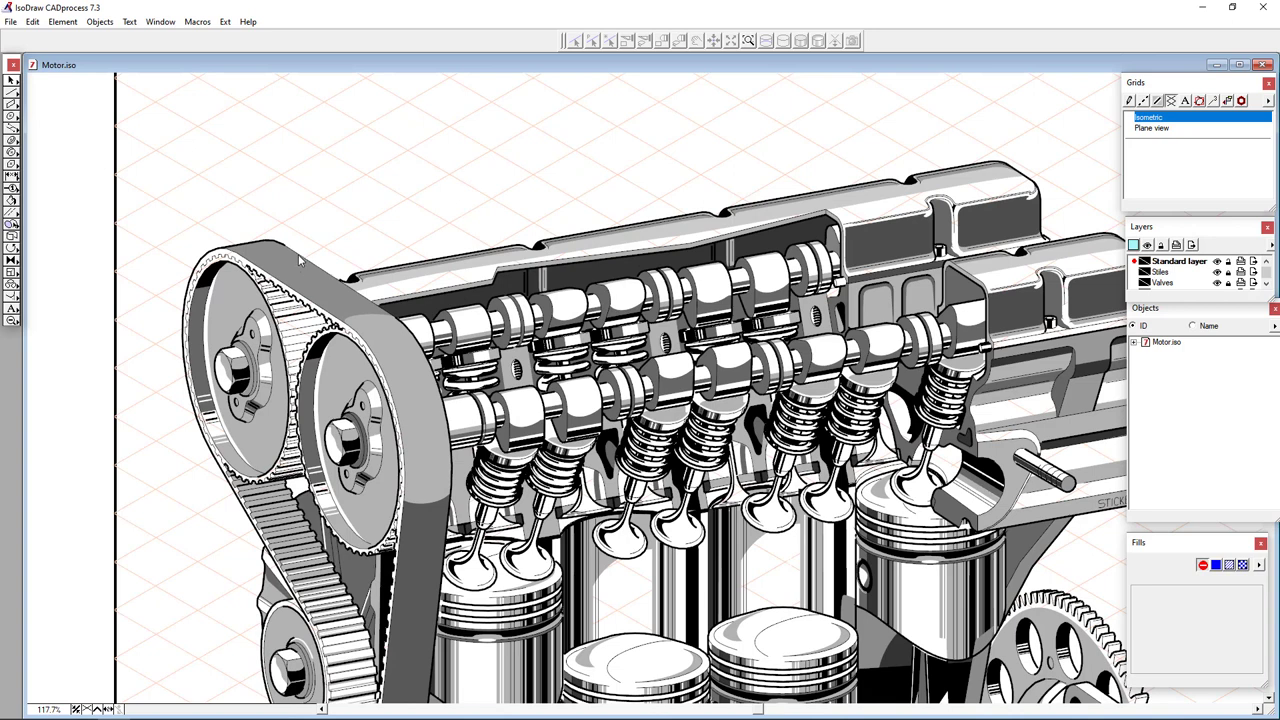
{"action": "left_click", "coordinate": [296, 253]}
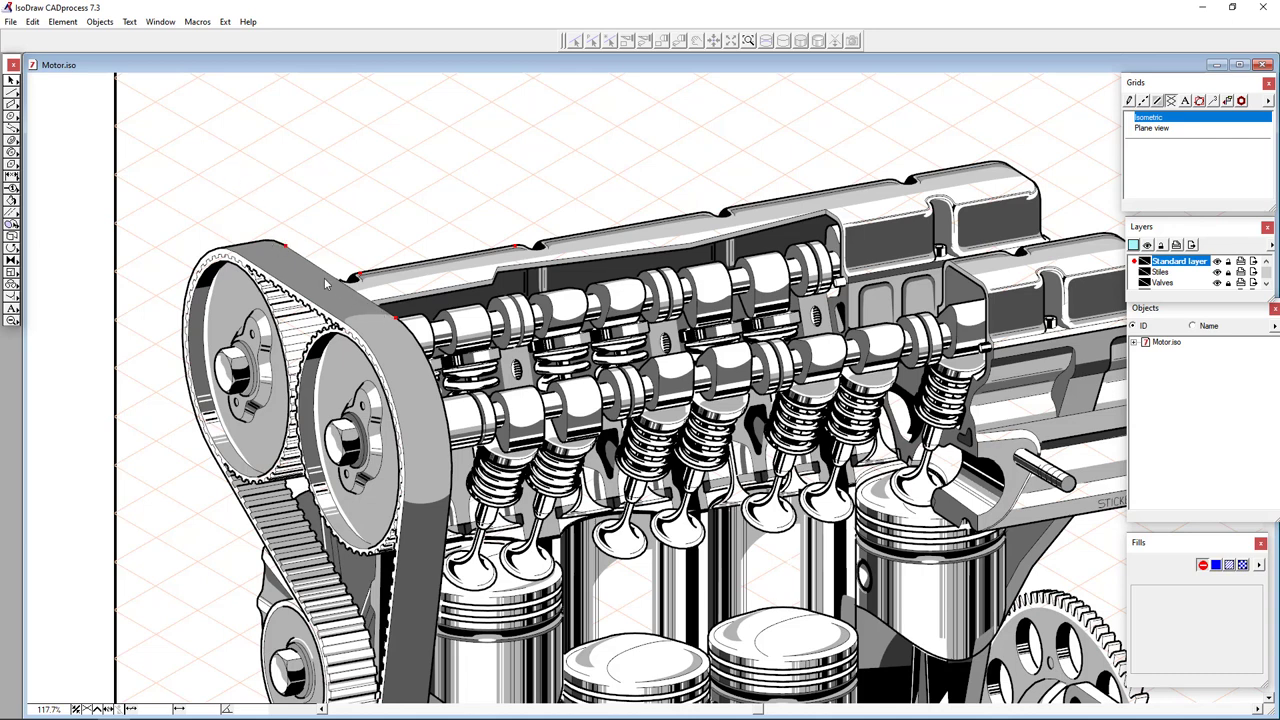
{"action": "left_click", "coordinate": [1269, 100]}
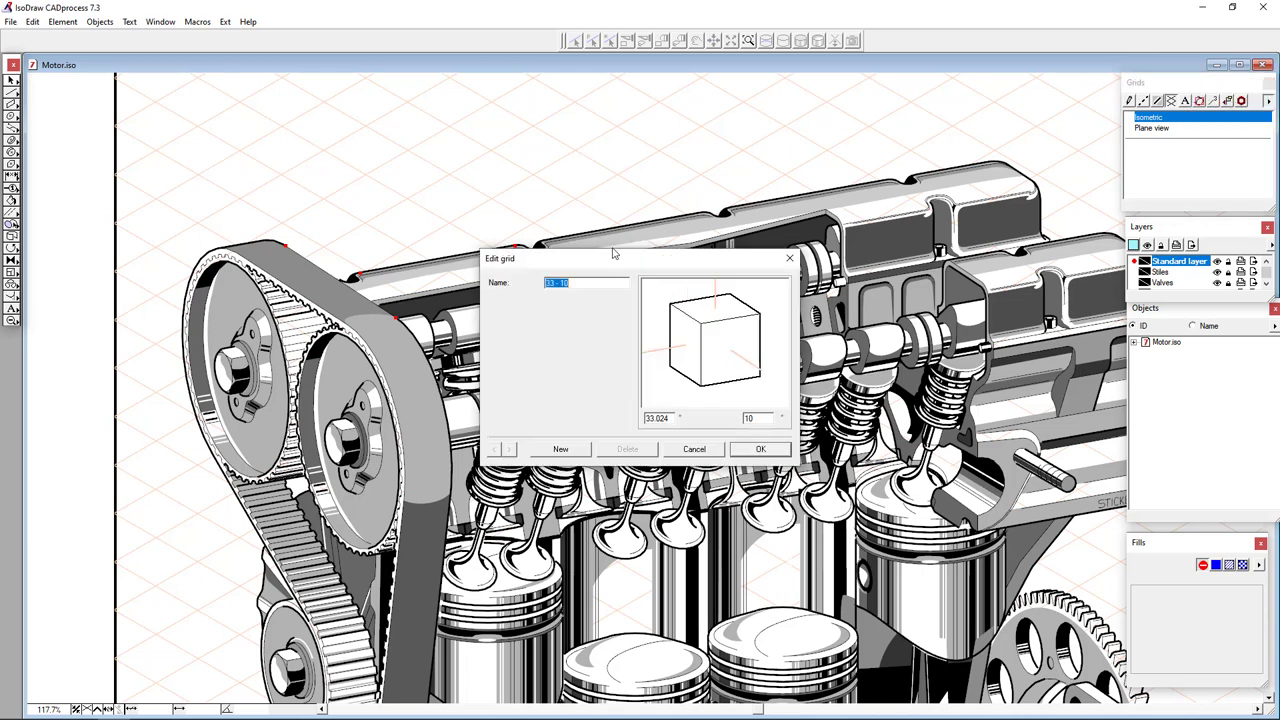
{"action": "left_click_drag", "start_coordinate": [592, 254], "coordinate": [582, 178]}
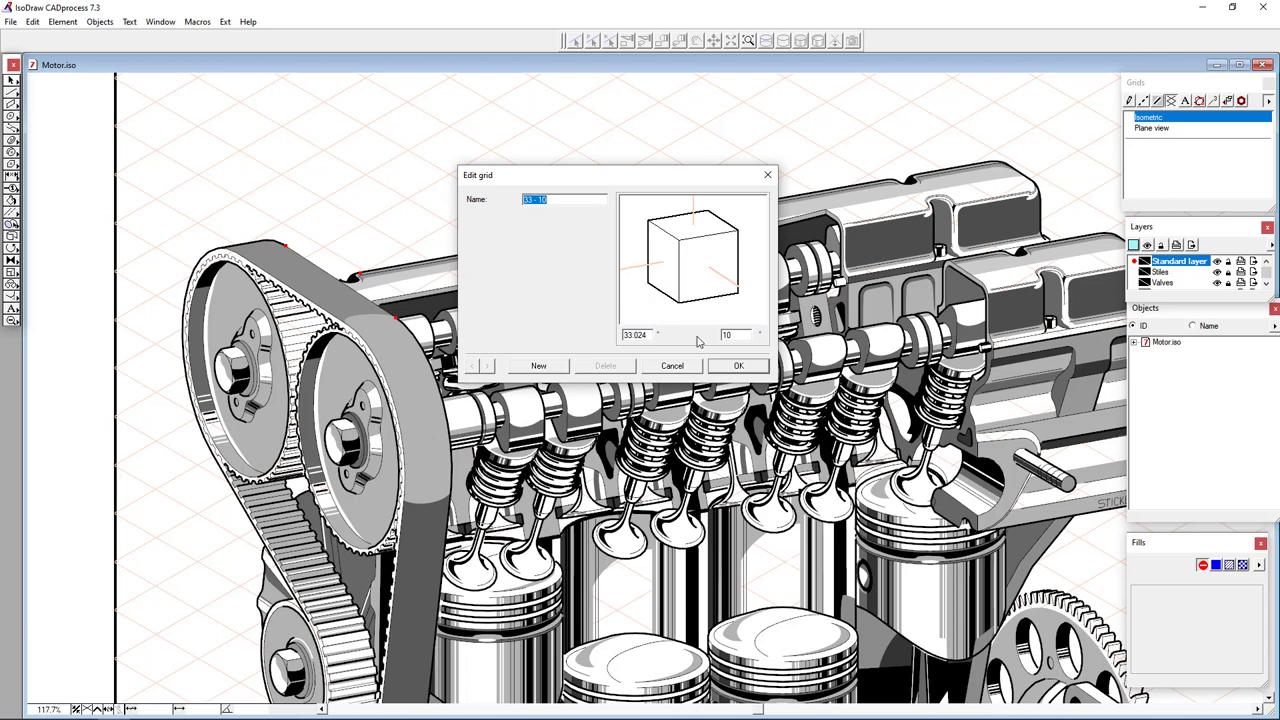
{"action": "left_click", "coordinate": [738, 366]}
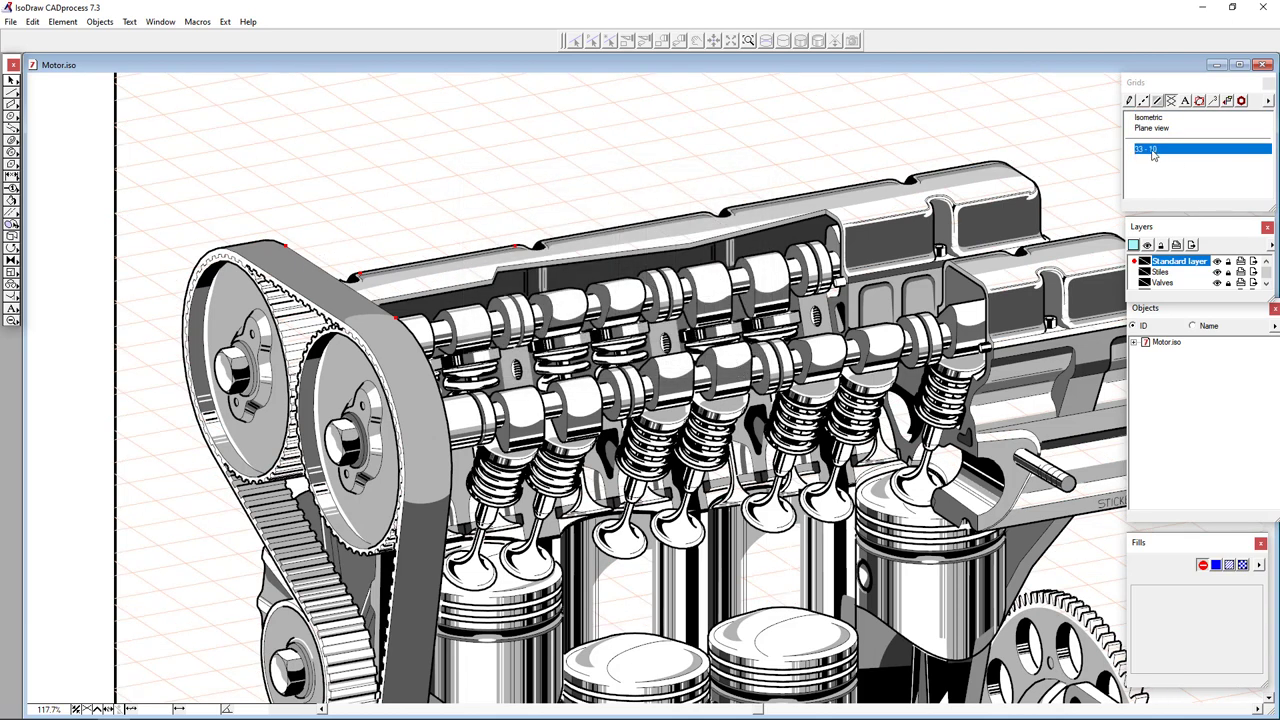
Step: Draw a small skewed square on the 33 - 10 grid below the engine's oil pan
{"action": "scroll", "coordinate": [438, 281], "scroll_direction": "down", "scroll_amount": 3}
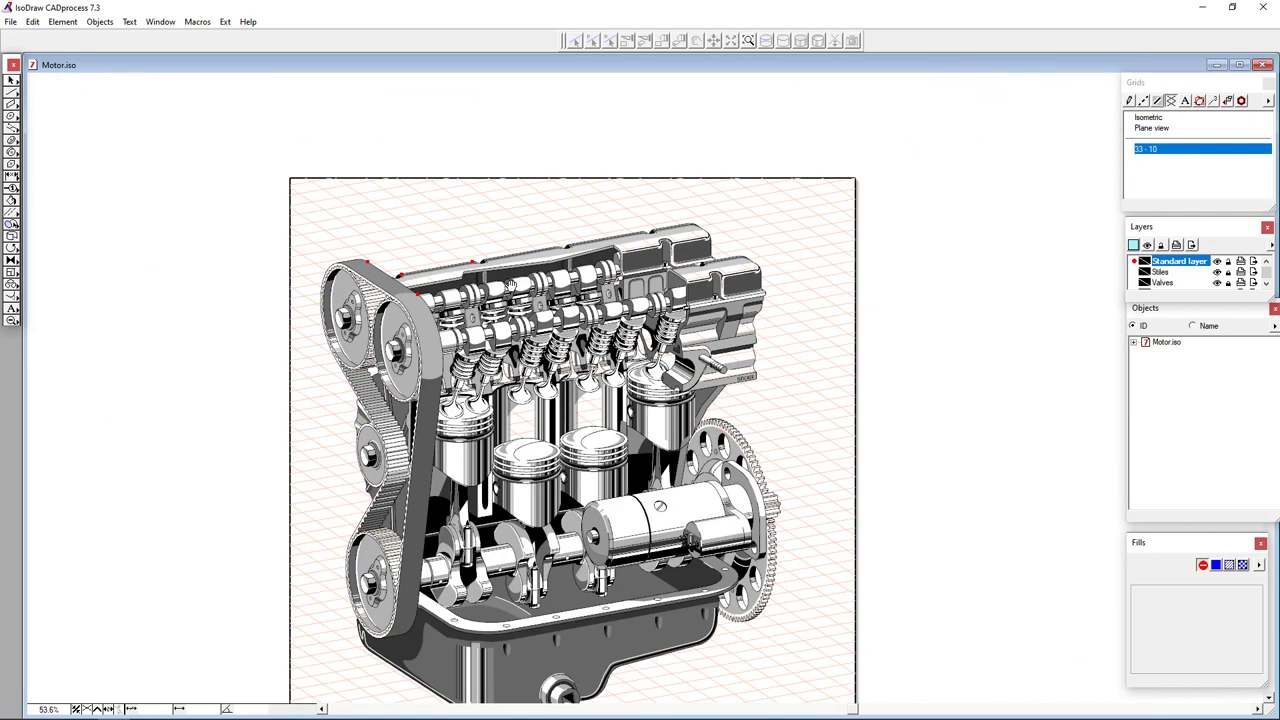
{"action": "mouse_move", "coordinate": [511, 286]}
{"action": "left_mouse_down"}
{"action": "mouse_move", "coordinate": [366, 194]}
{"action": "mouse_move", "coordinate": [390, 58]}
{"action": "left_mouse_up"}
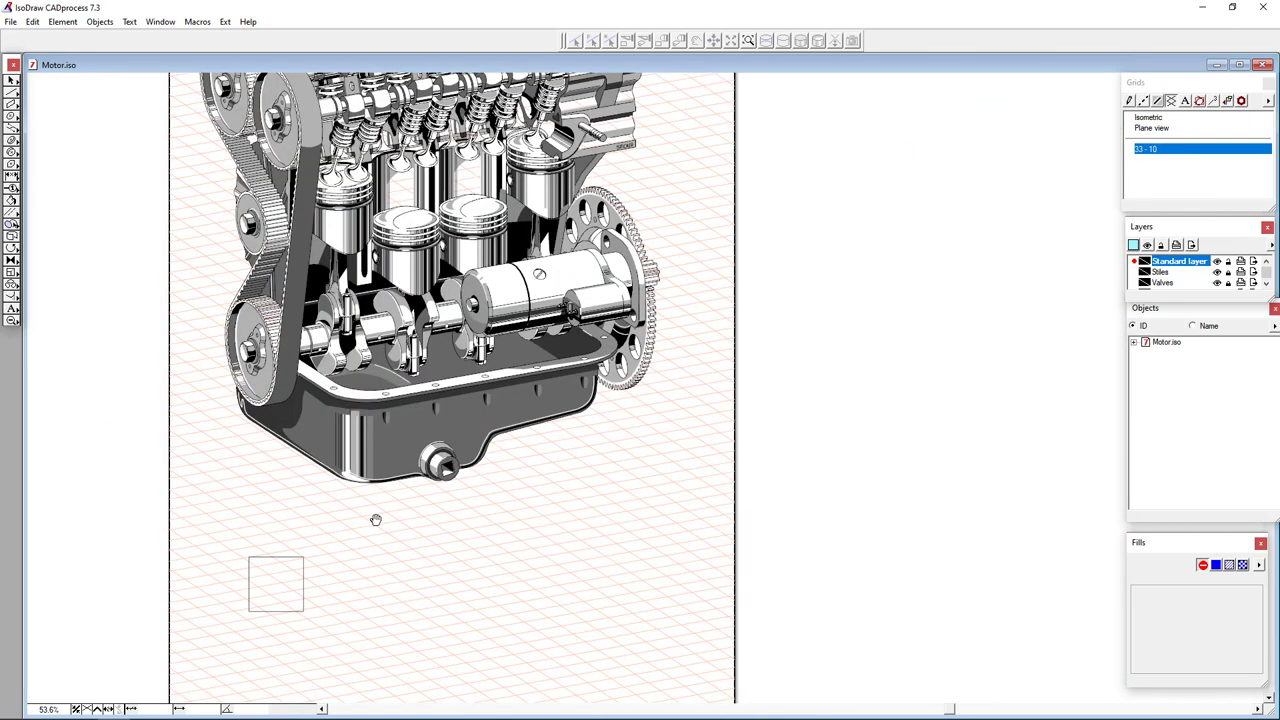
{"action": "left_click", "coordinate": [12, 104]}
{"action": "left_click_drag", "start_coordinate": [413, 569], "coordinate": [447, 533]}
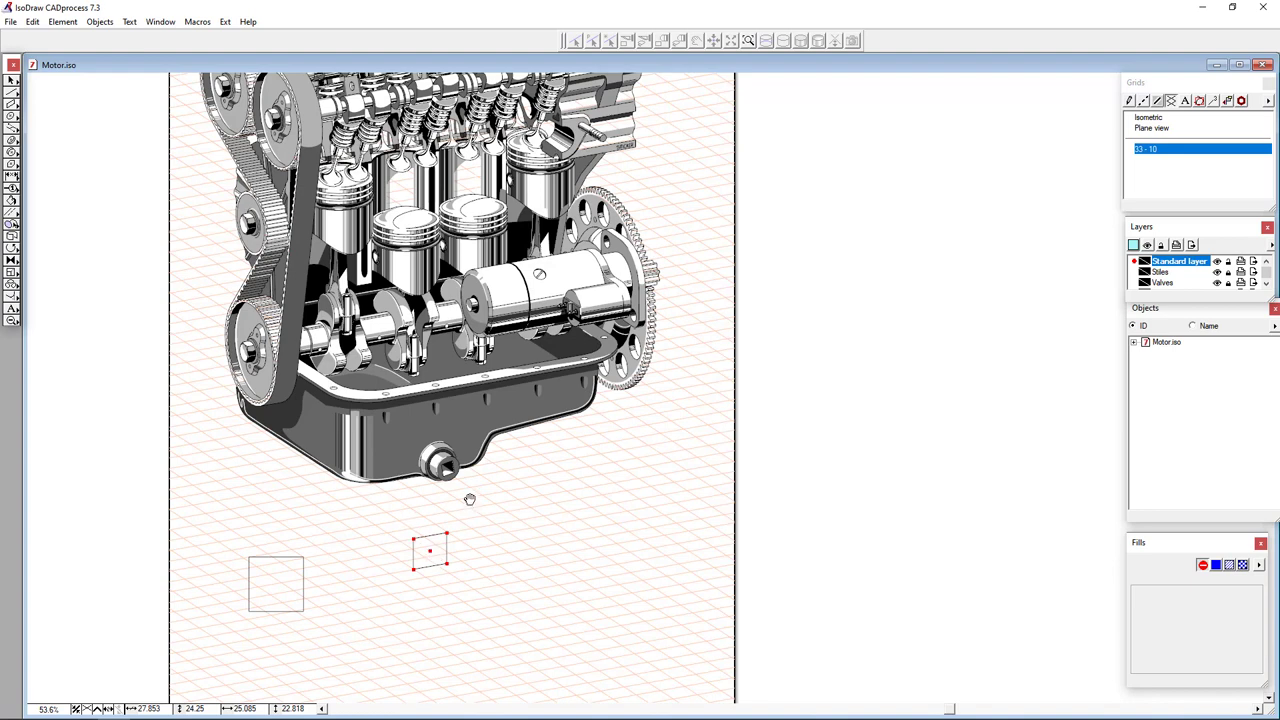
{"action": "left_click_drag", "start_coordinate": [482, 491], "coordinate": [441, 521]}
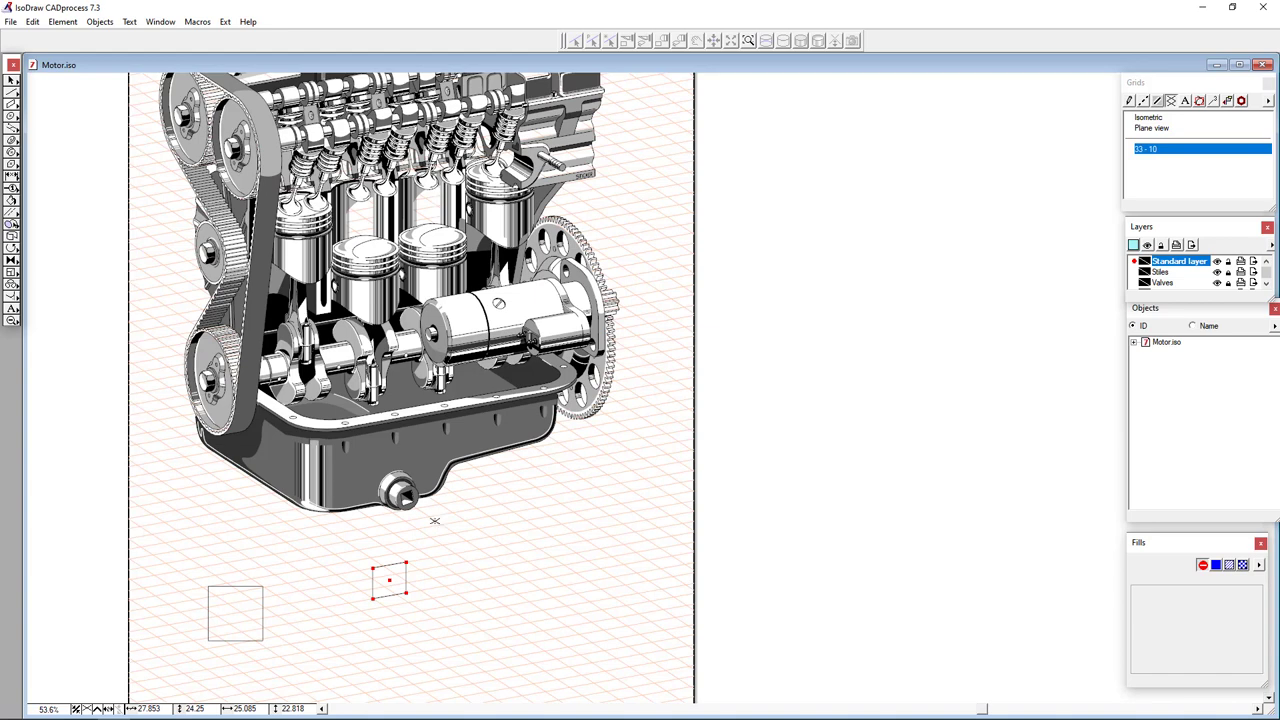
{"action": "left_click_drag", "start_coordinate": [377, 467], "coordinate": [381, 501]}
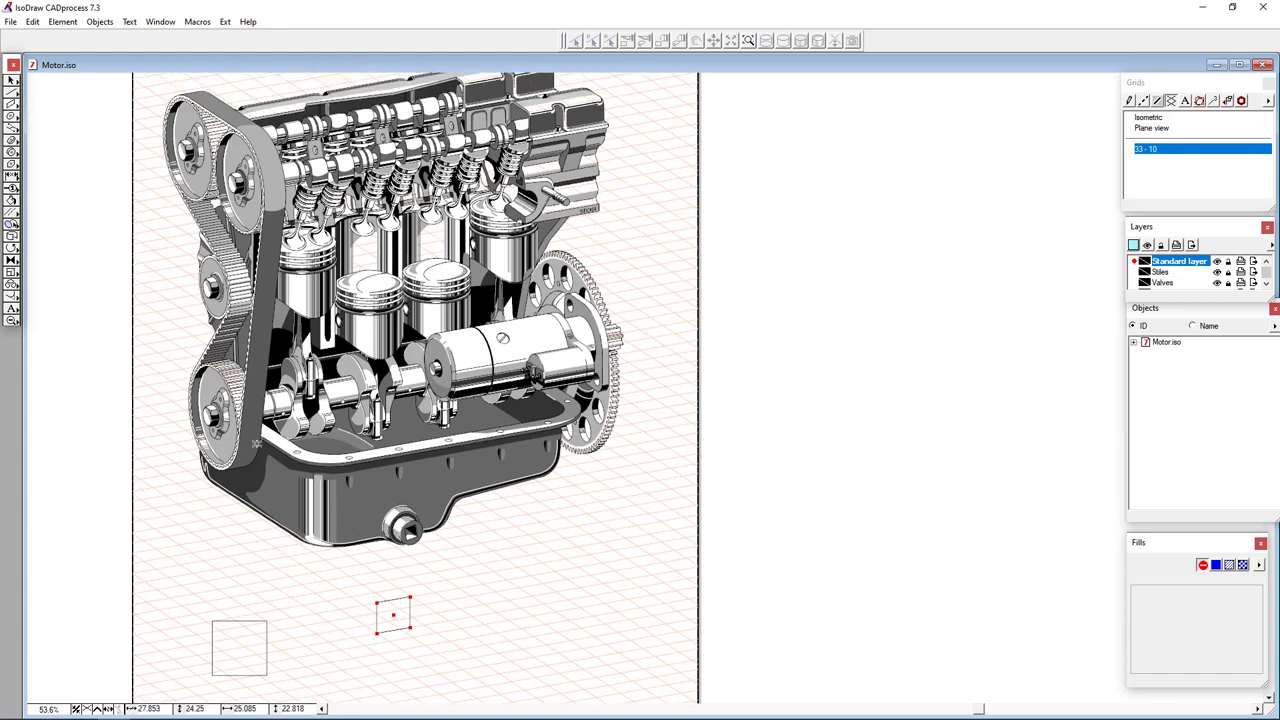
Step: Create a new empty drawing page, Untitled - 2
{"action": "left_click", "coordinate": [11, 22]}
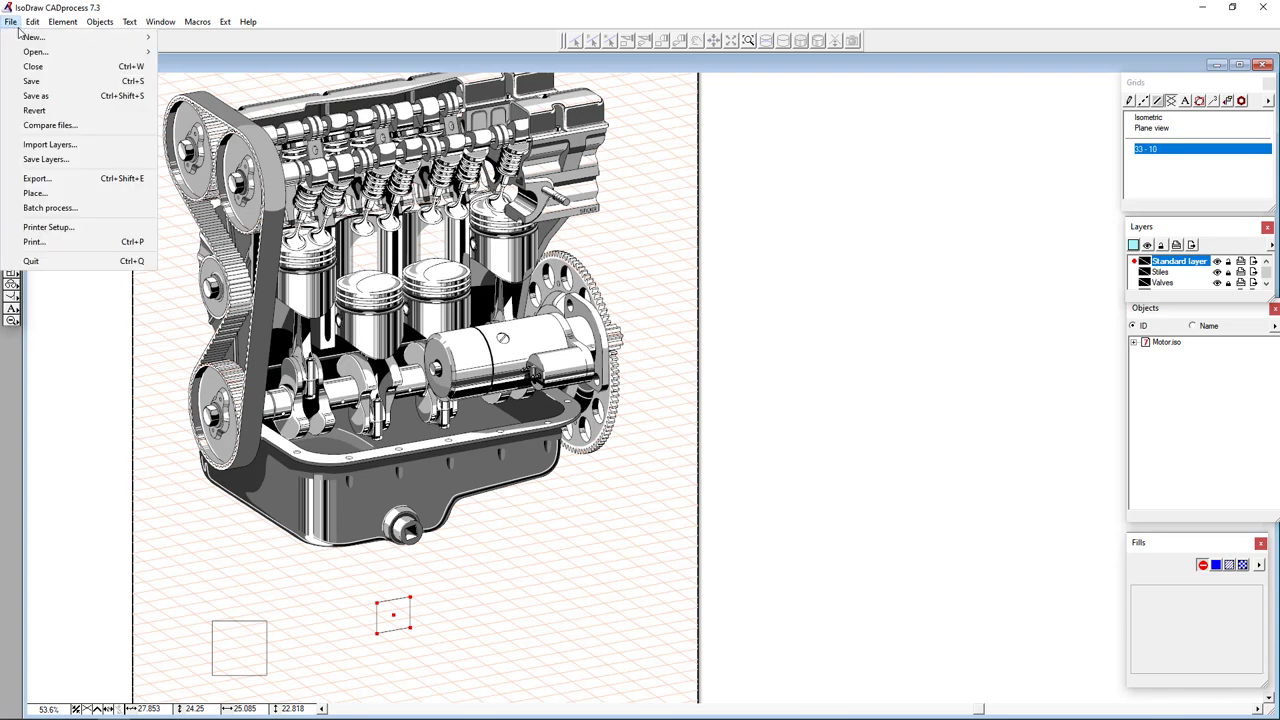
{"action": "mouse_move", "coordinate": [30, 37]}
{"action": "left_click", "coordinate": [214, 41]}
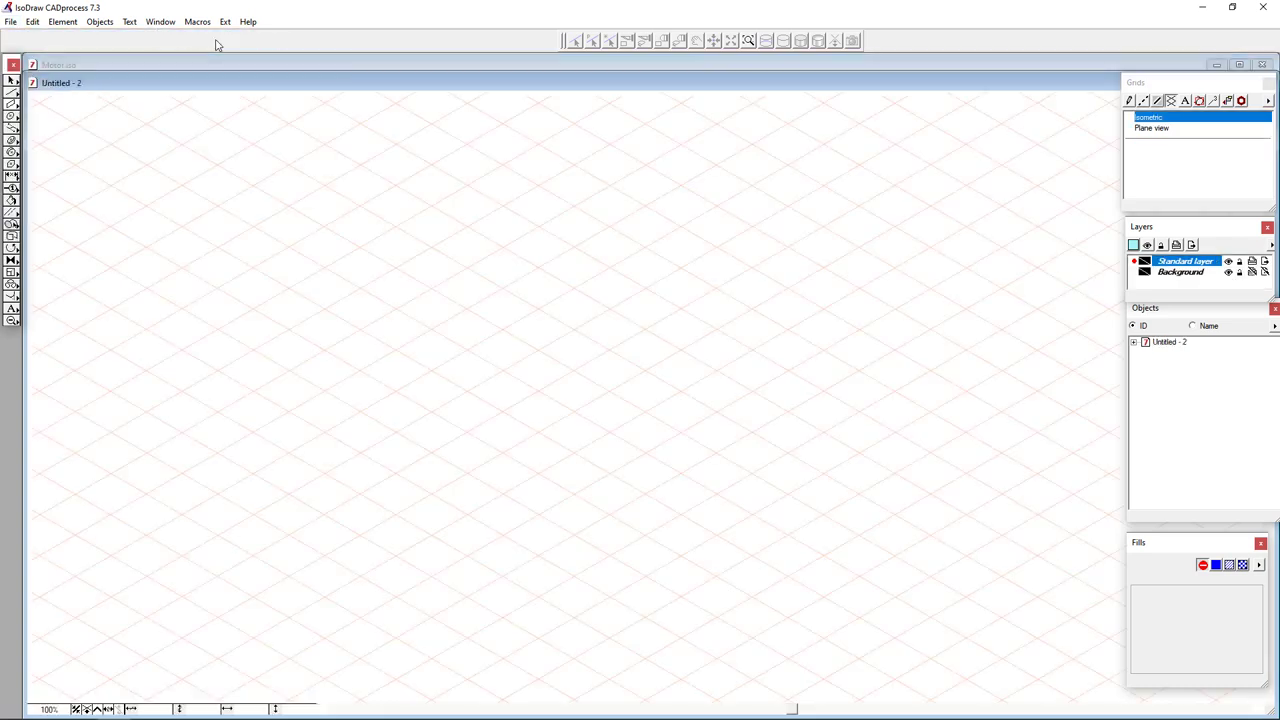
{"action": "left_click_drag", "start_coordinate": [235, 86], "coordinate": [243, 77]}
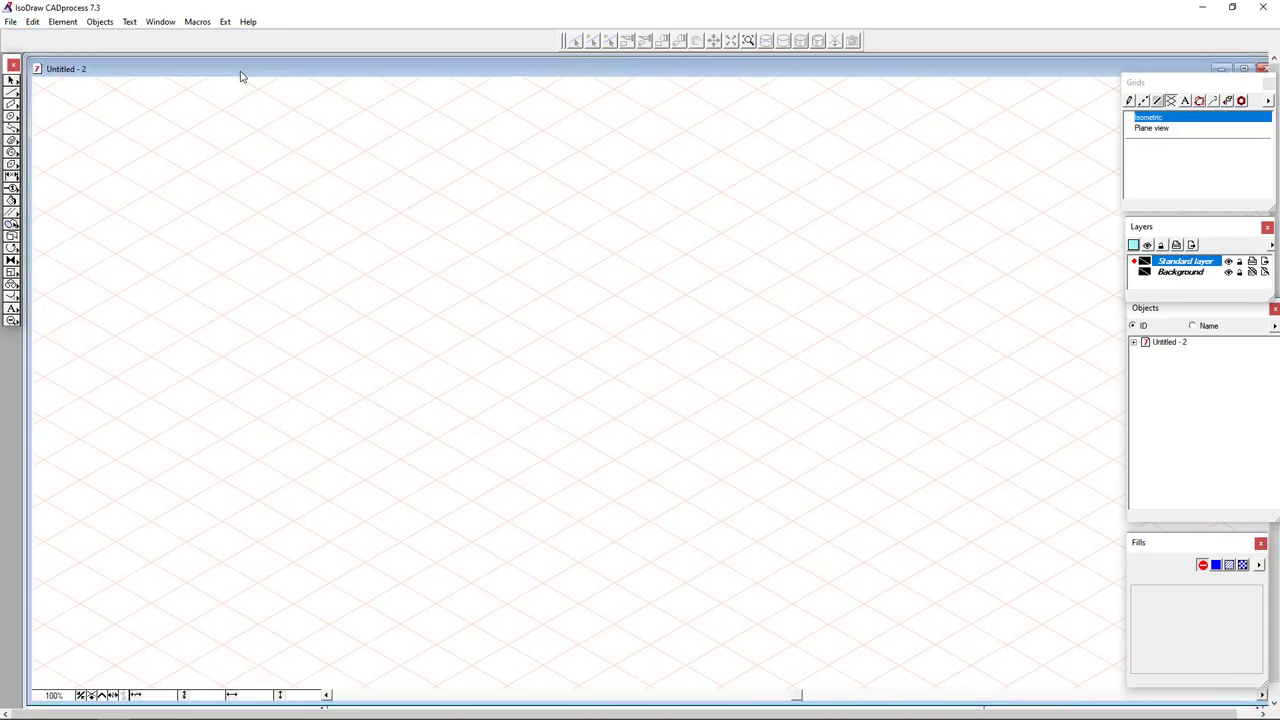
Step: Place the at311070.pvz model file into the new drawing
{"action": "left_click", "coordinate": [12, 22]}
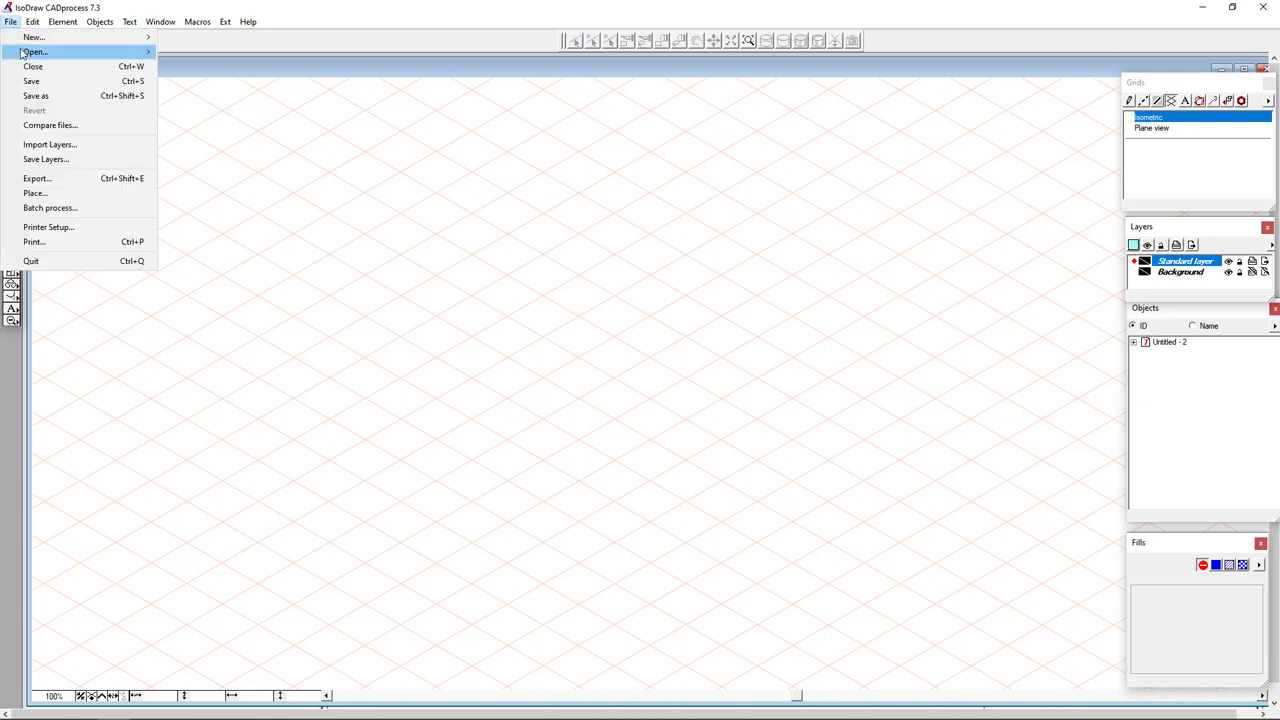
{"action": "mouse_move", "coordinate": [22, 53]}
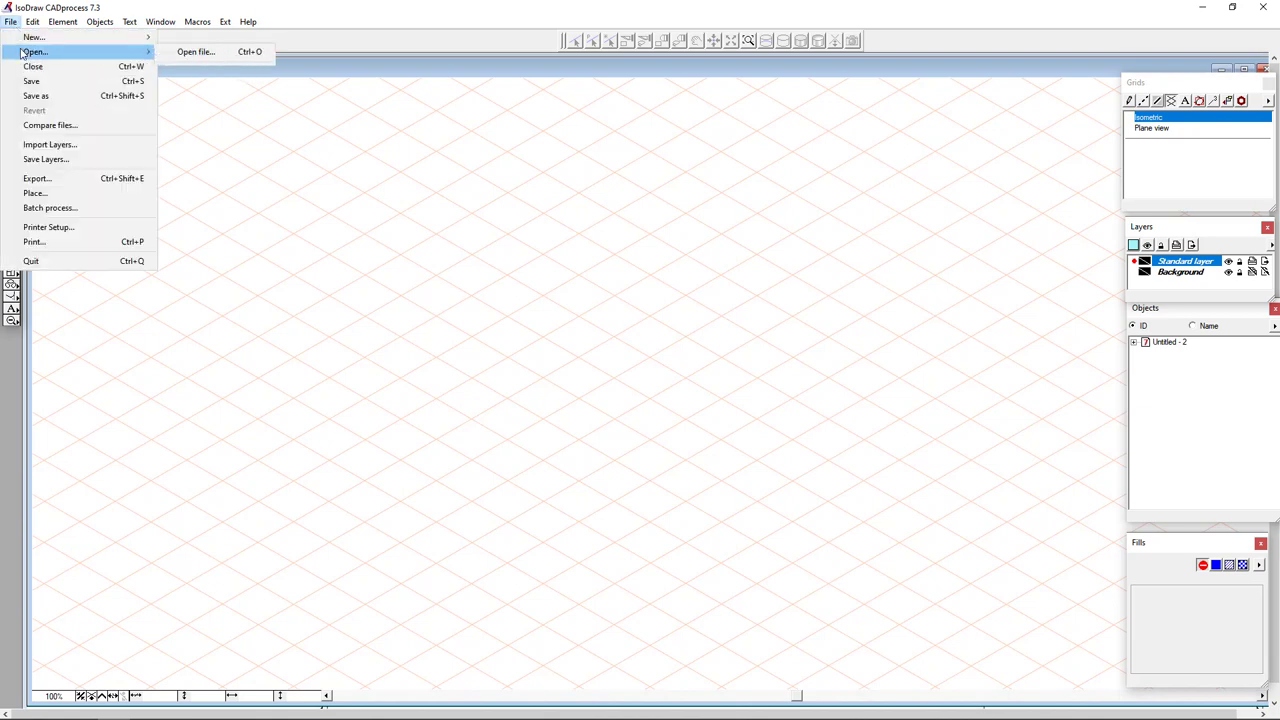
{"action": "left_click", "coordinate": [61, 196]}
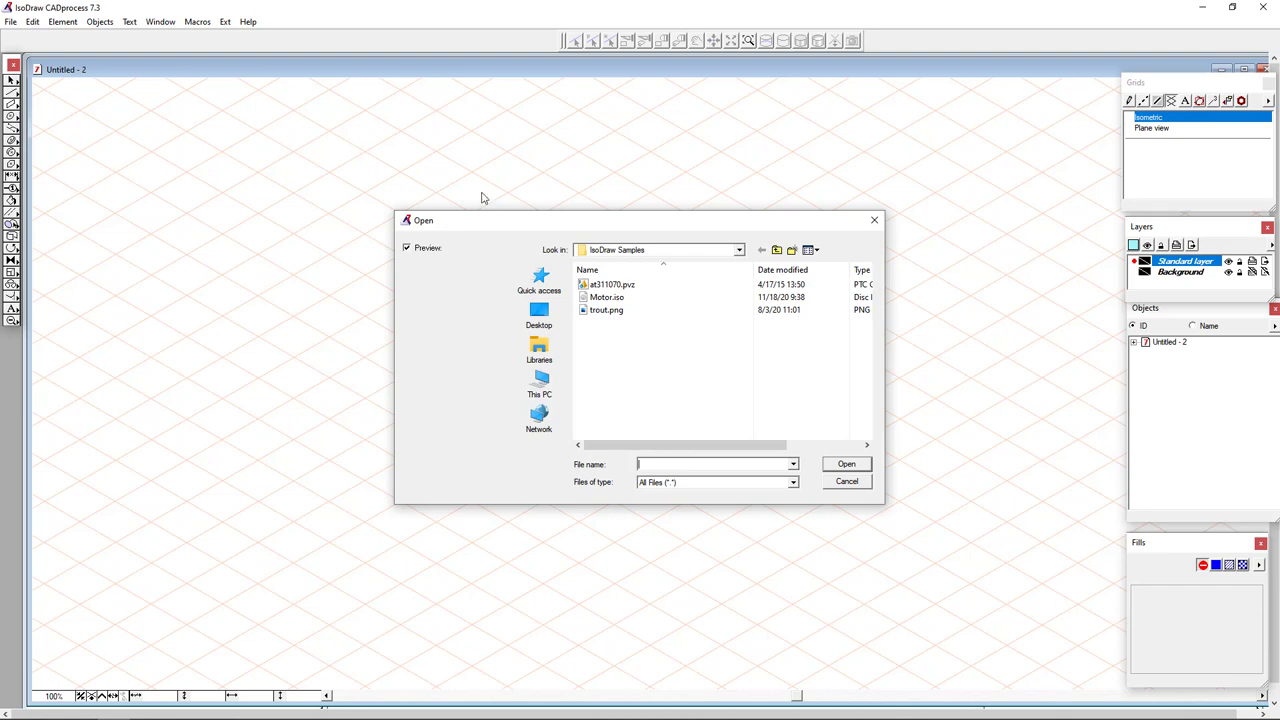
{"action": "left_click", "coordinate": [608, 284]}
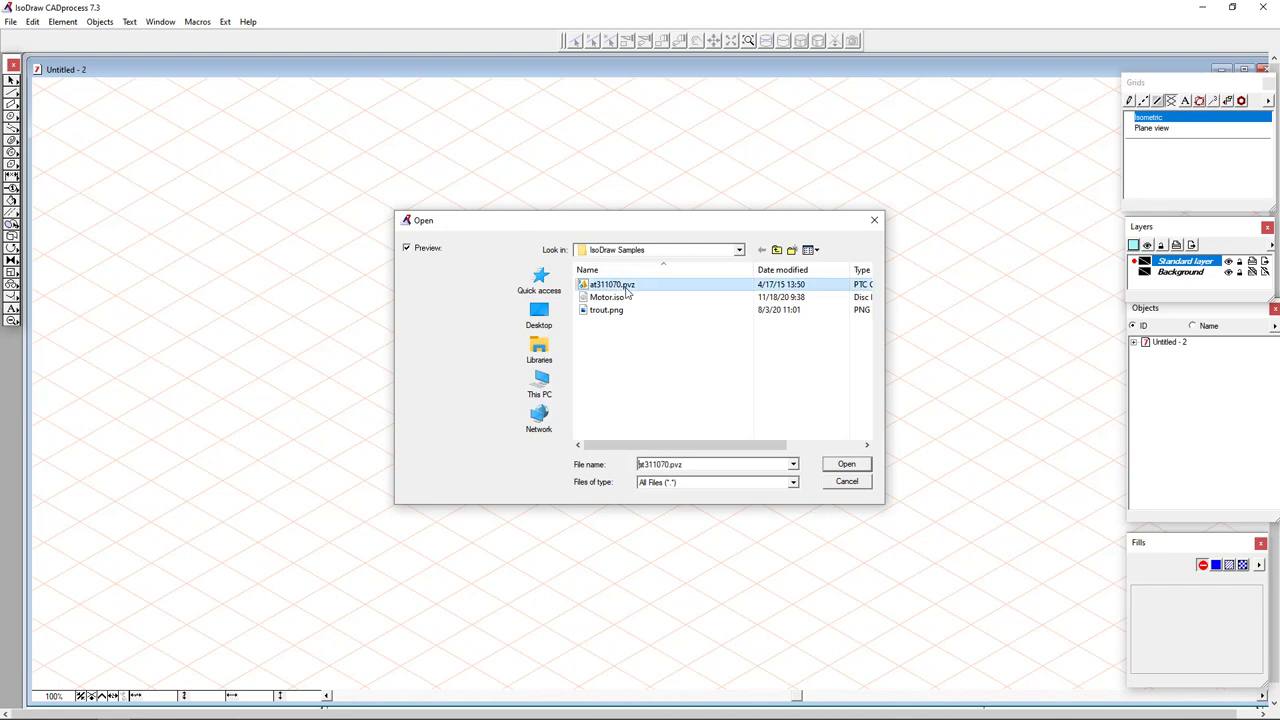
{"action": "left_click", "coordinate": [848, 465]}
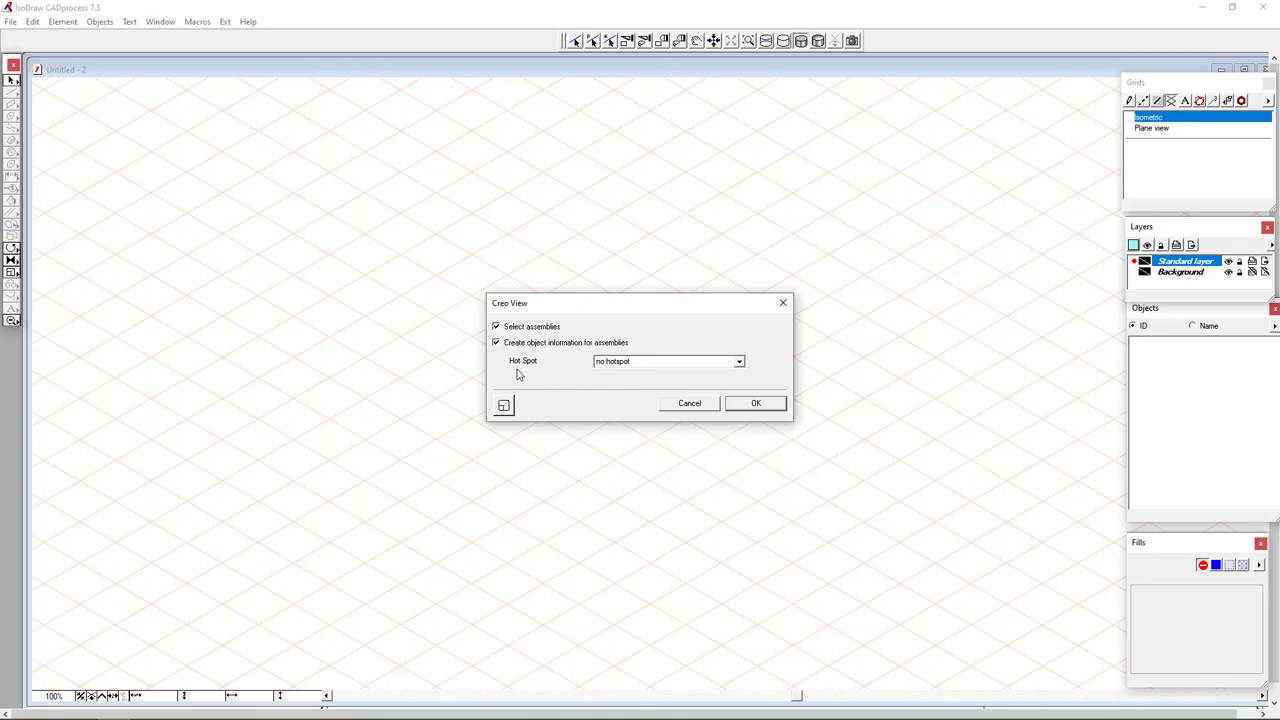
Step: Accept the Creo View import options with Hot Spot left at 'no hotspot'
{"action": "left_click", "coordinate": [739, 362]}
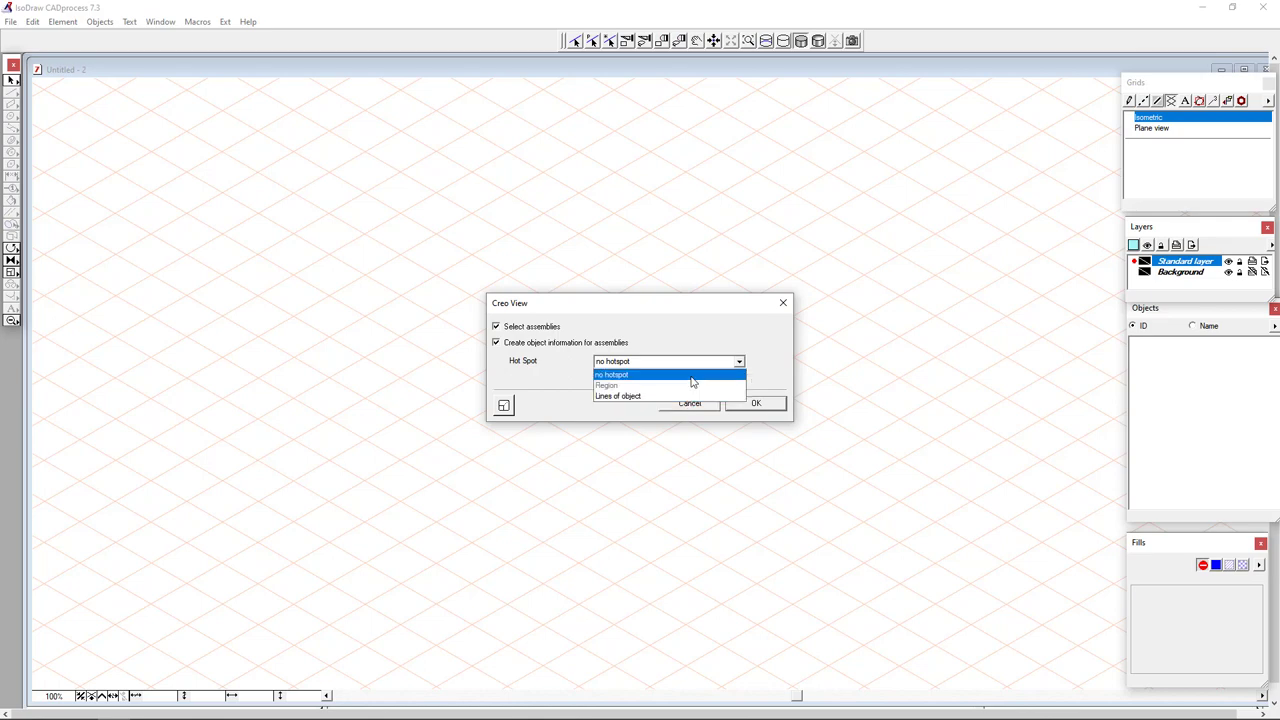
{"action": "left_click", "coordinate": [690, 376]}
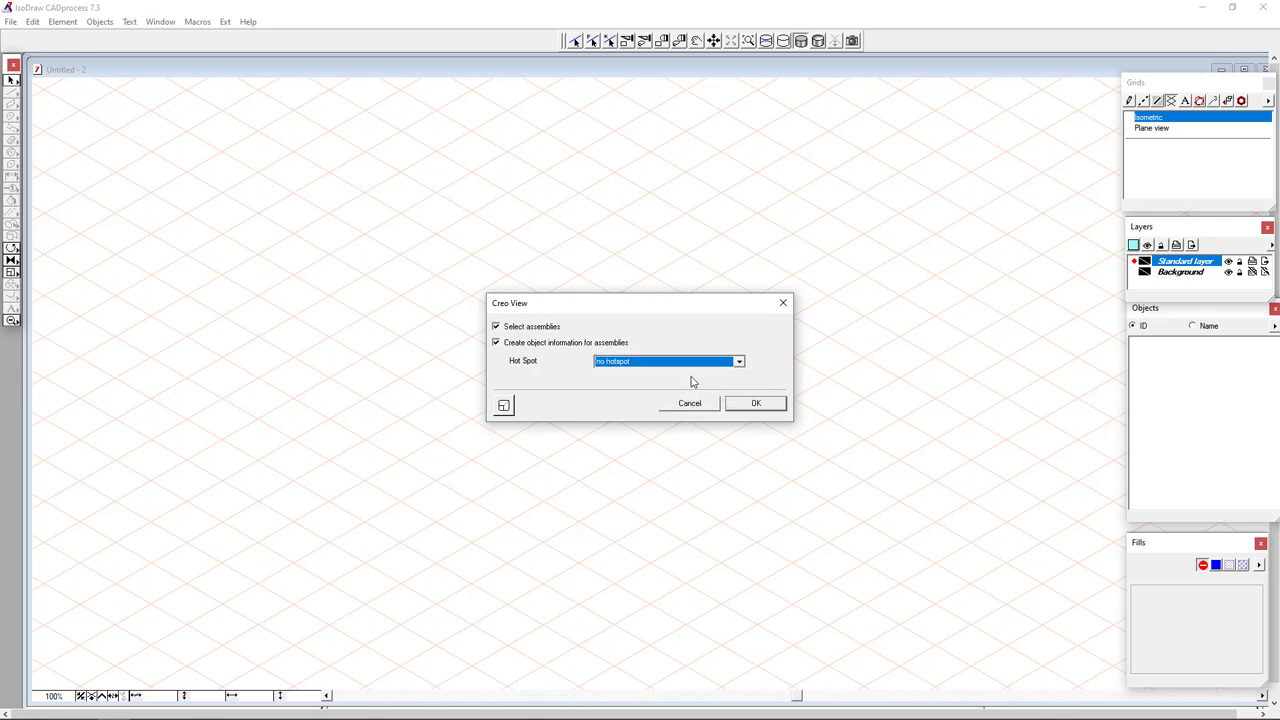
{"action": "left_click", "coordinate": [767, 410]}
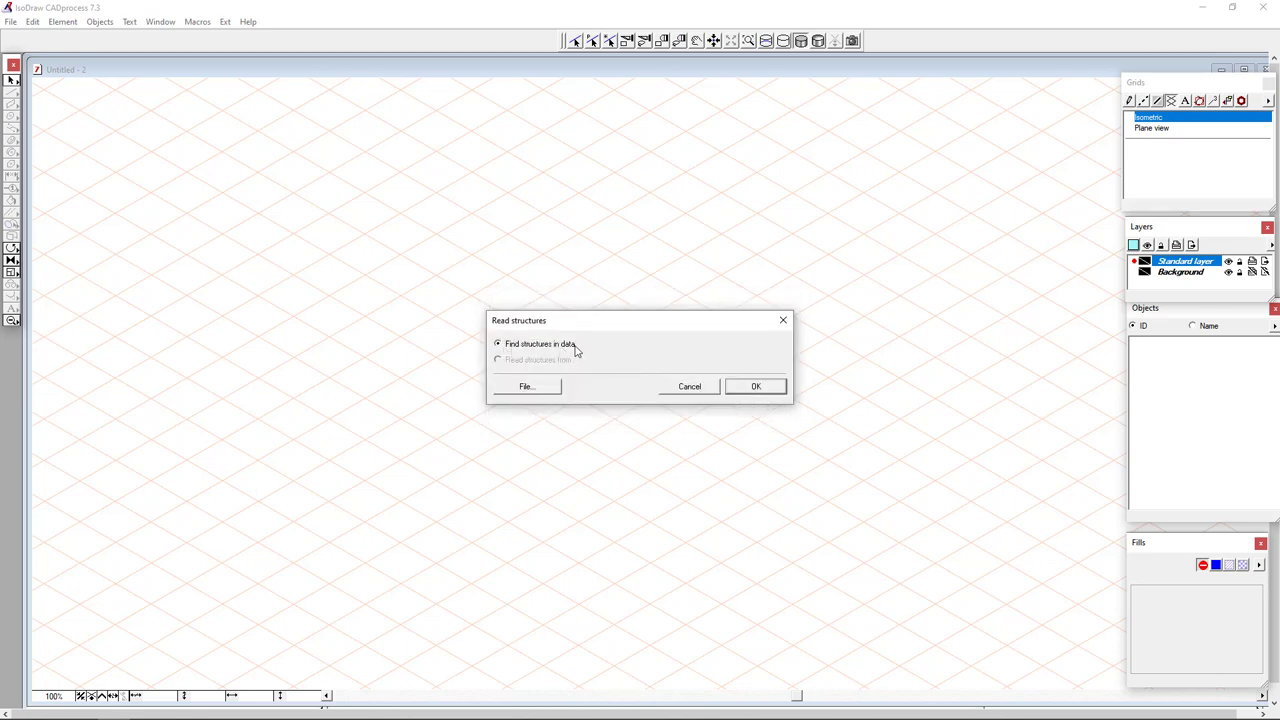
Step: Find structures in data, expand the at311070.pvz tree, select all parts and import them
{"action": "left_click", "coordinate": [756, 387]}
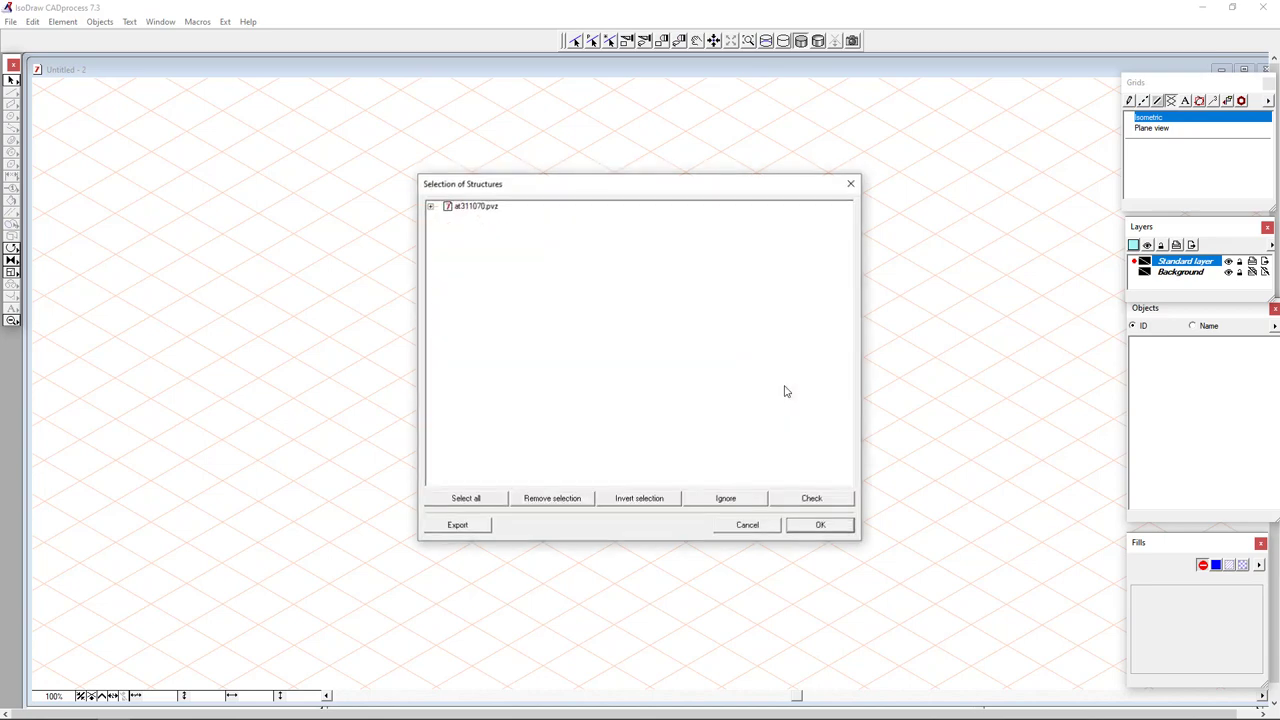
{"action": "left_click", "coordinate": [431, 207]}
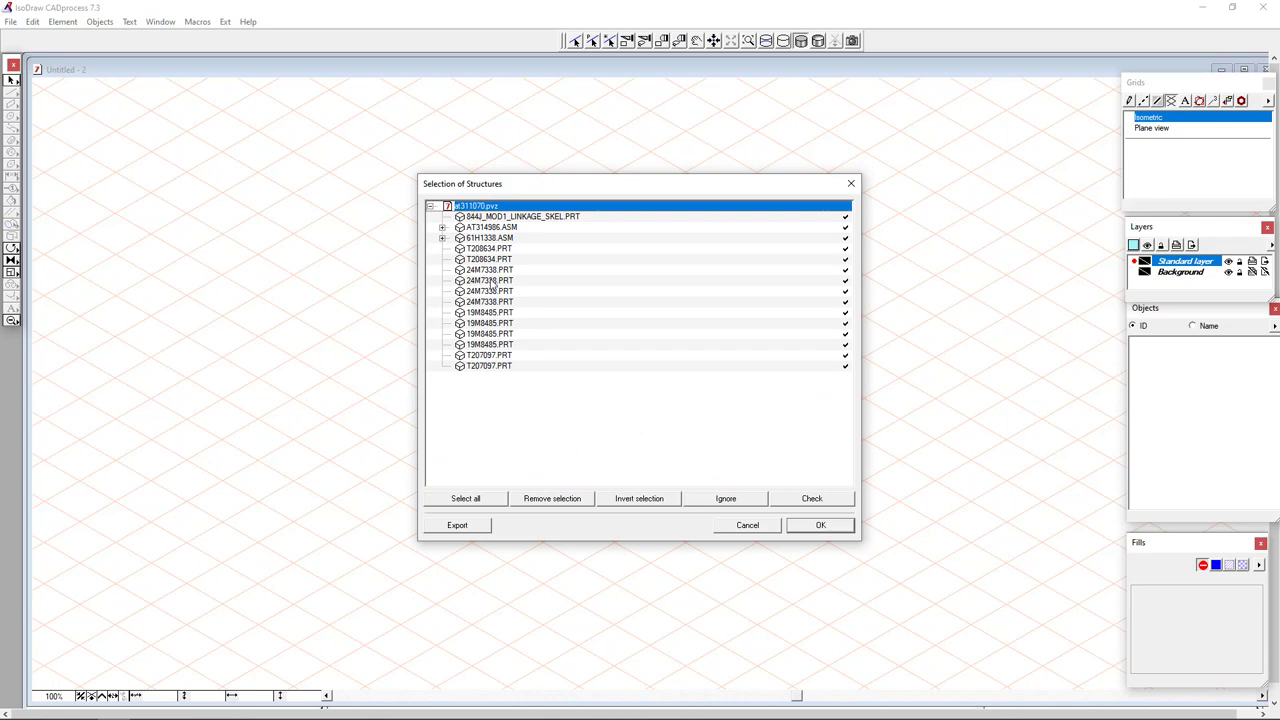
{"action": "left_click", "coordinate": [442, 227]}
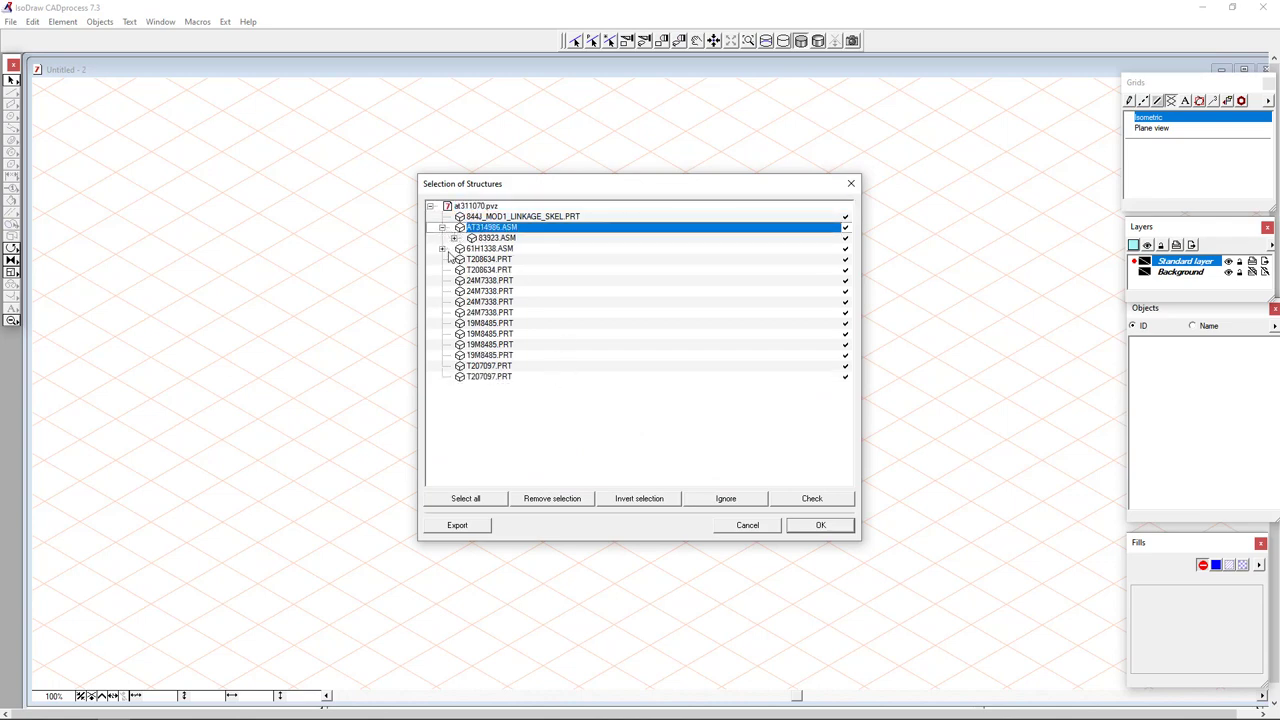
{"action": "left_click", "coordinate": [455, 238]}
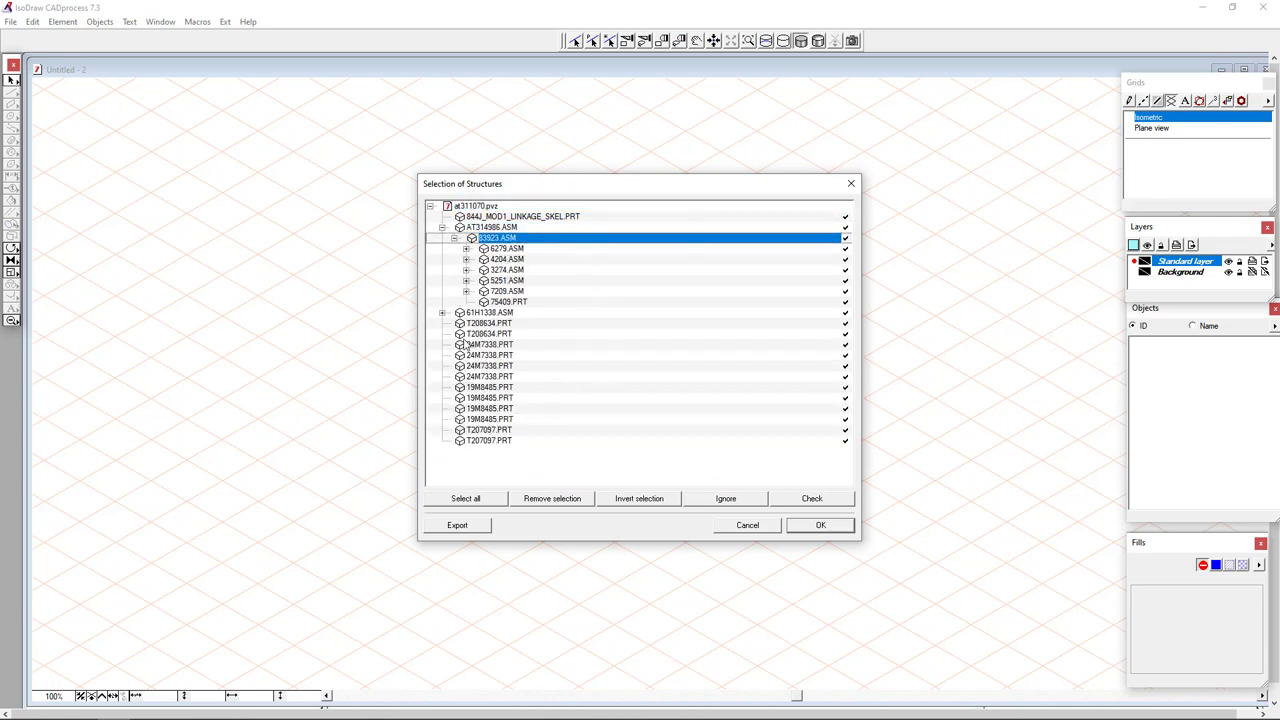
{"action": "left_click", "coordinate": [476, 212]}
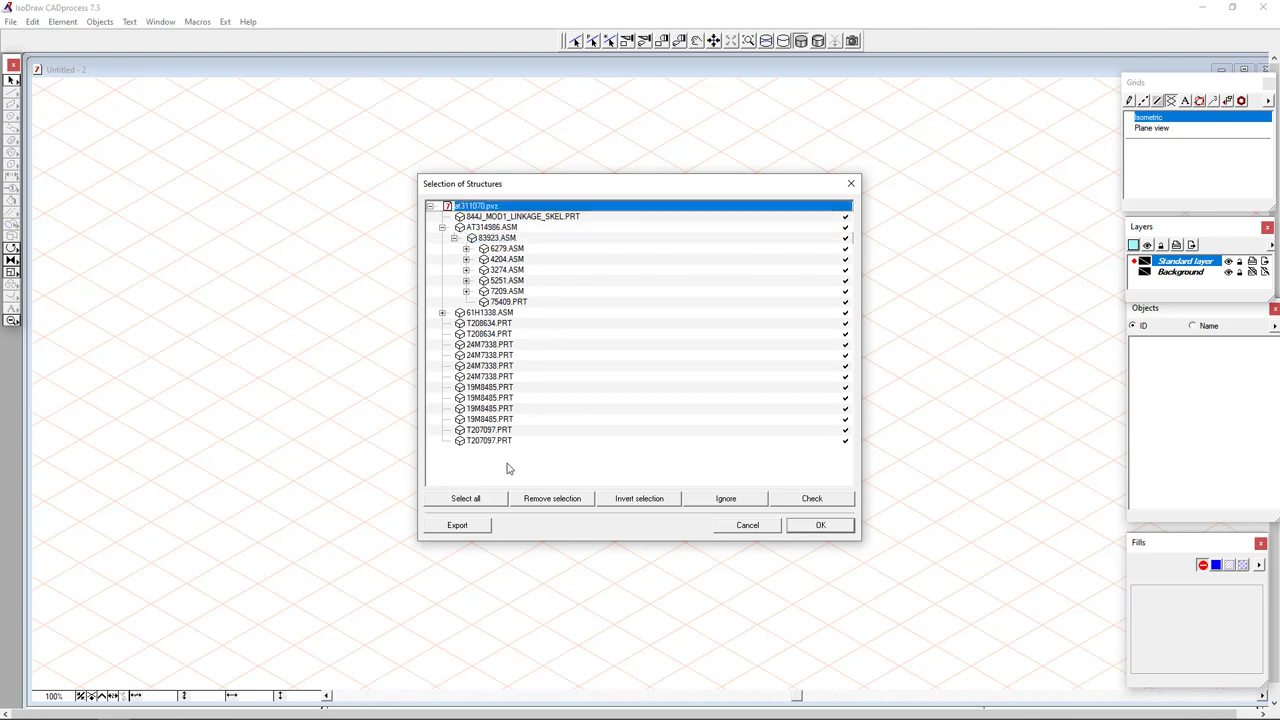
{"action": "left_click", "coordinate": [490, 500]}
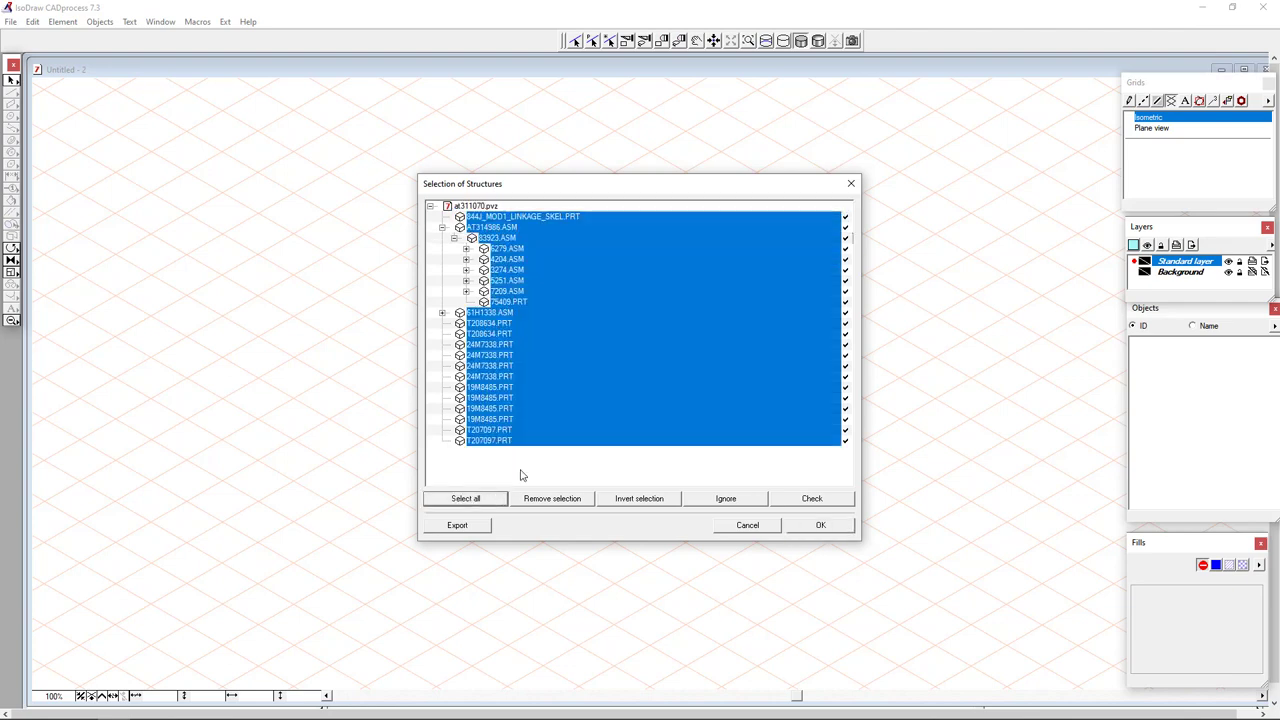
{"action": "left_click", "coordinate": [814, 528]}
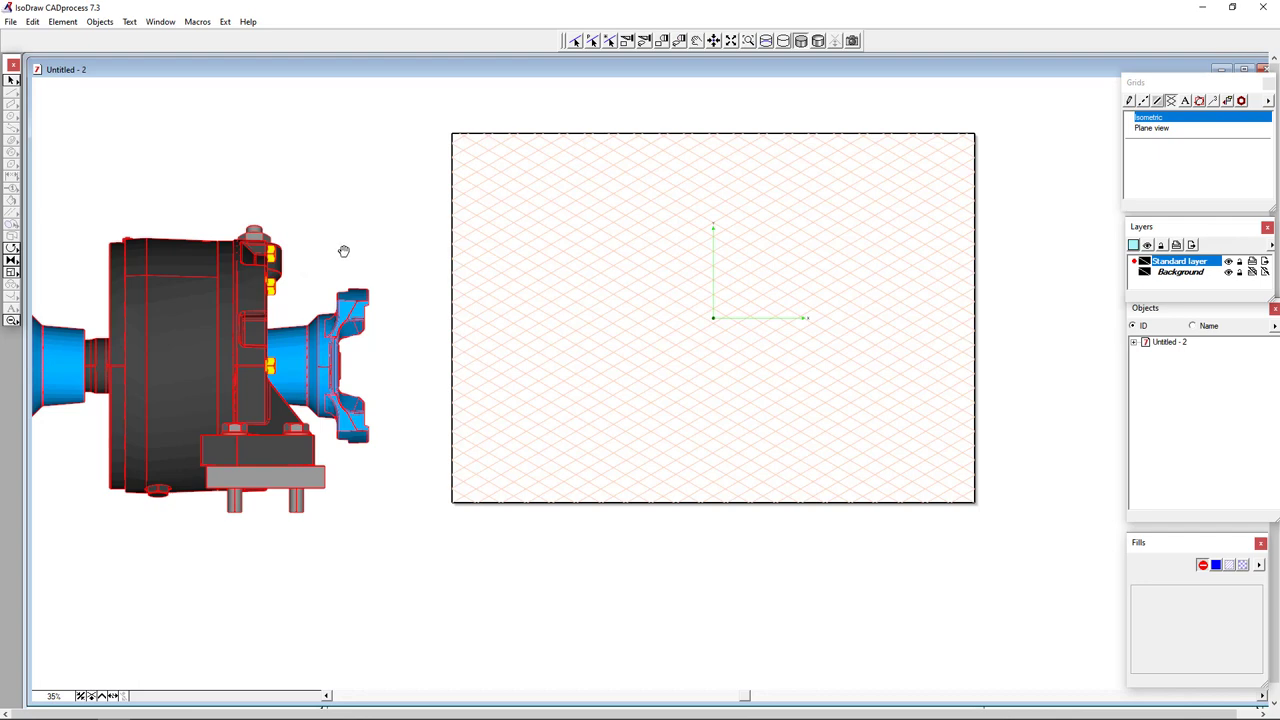
Step: Expand the Objects tree through Standard and AUTOID_16777 to list at311070's parts
{"action": "left_click_drag", "start_coordinate": [343, 249], "coordinate": [454, 243]}
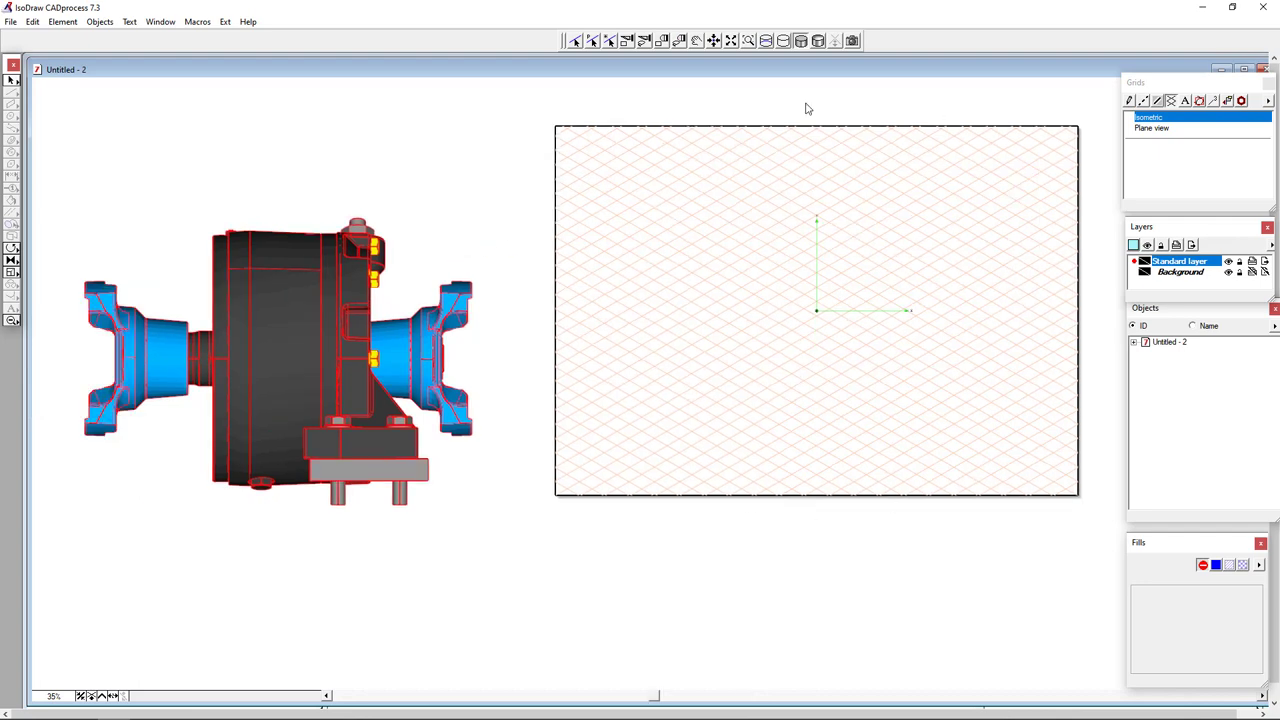
{"action": "left_click", "coordinate": [1133, 344]}
{"action": "left_click", "coordinate": [1146, 353]}
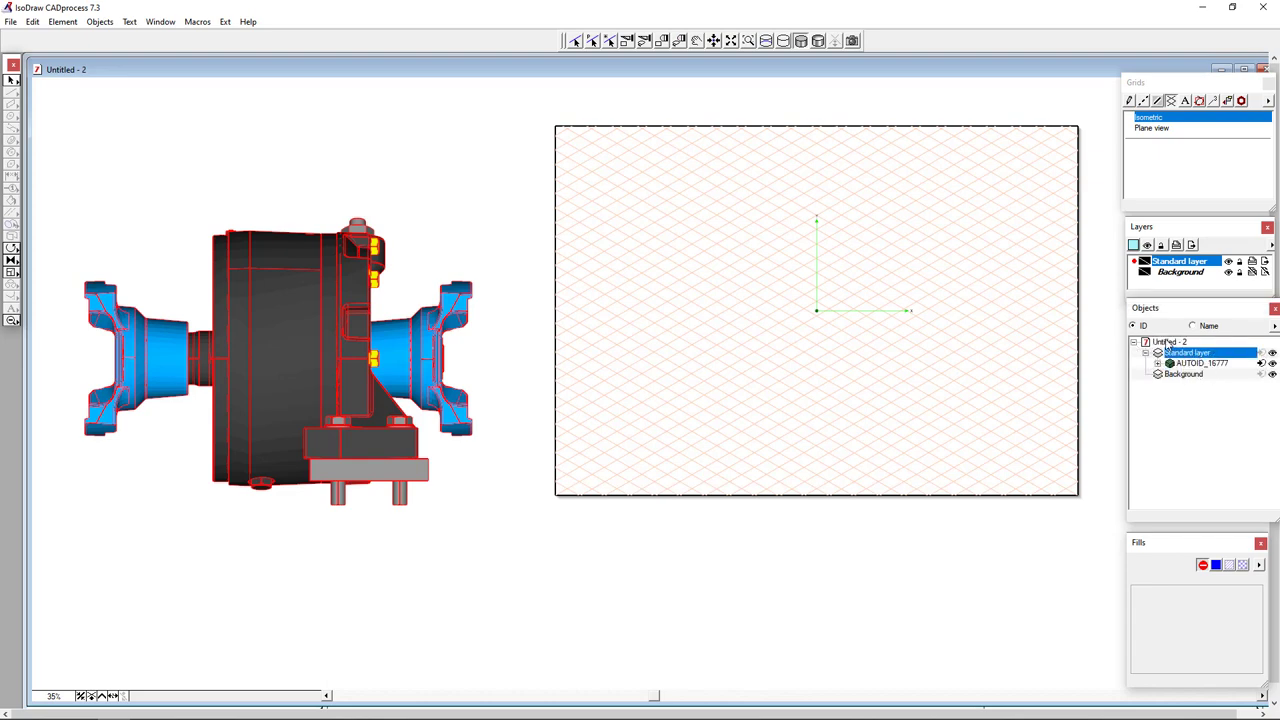
{"action": "left_click", "coordinate": [1157, 363]}
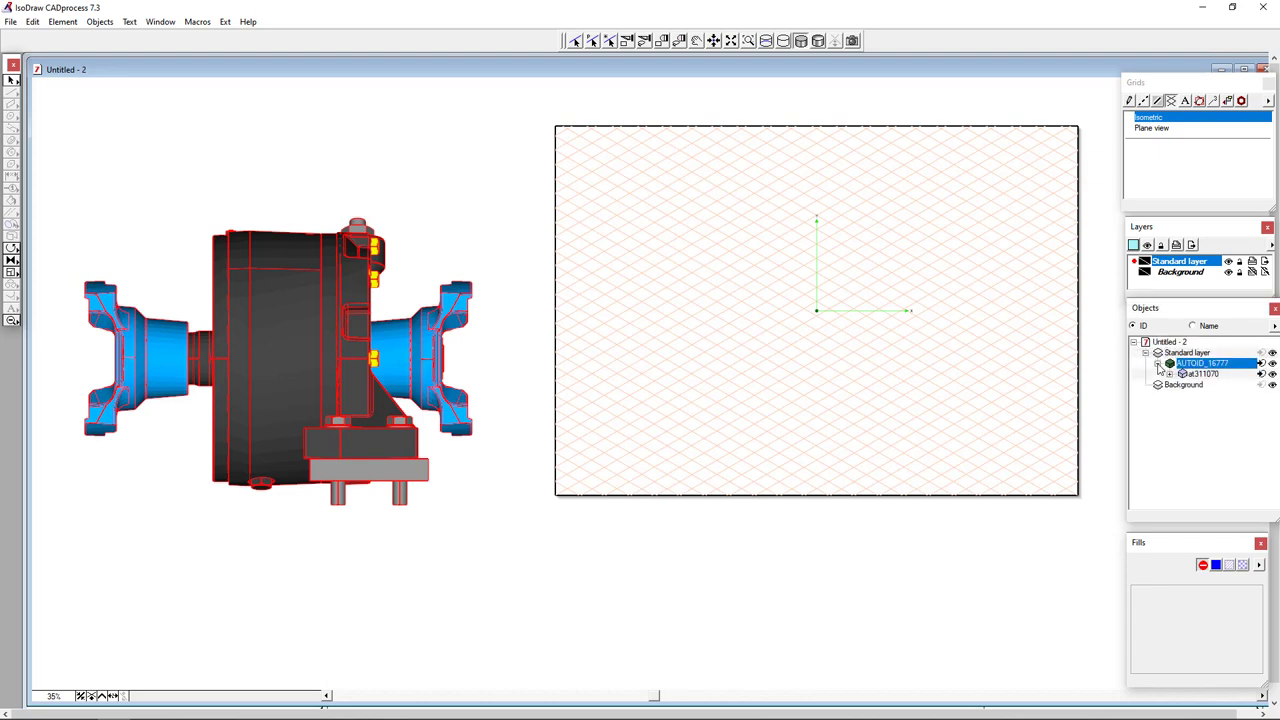
{"action": "left_click", "coordinate": [1174, 376]}
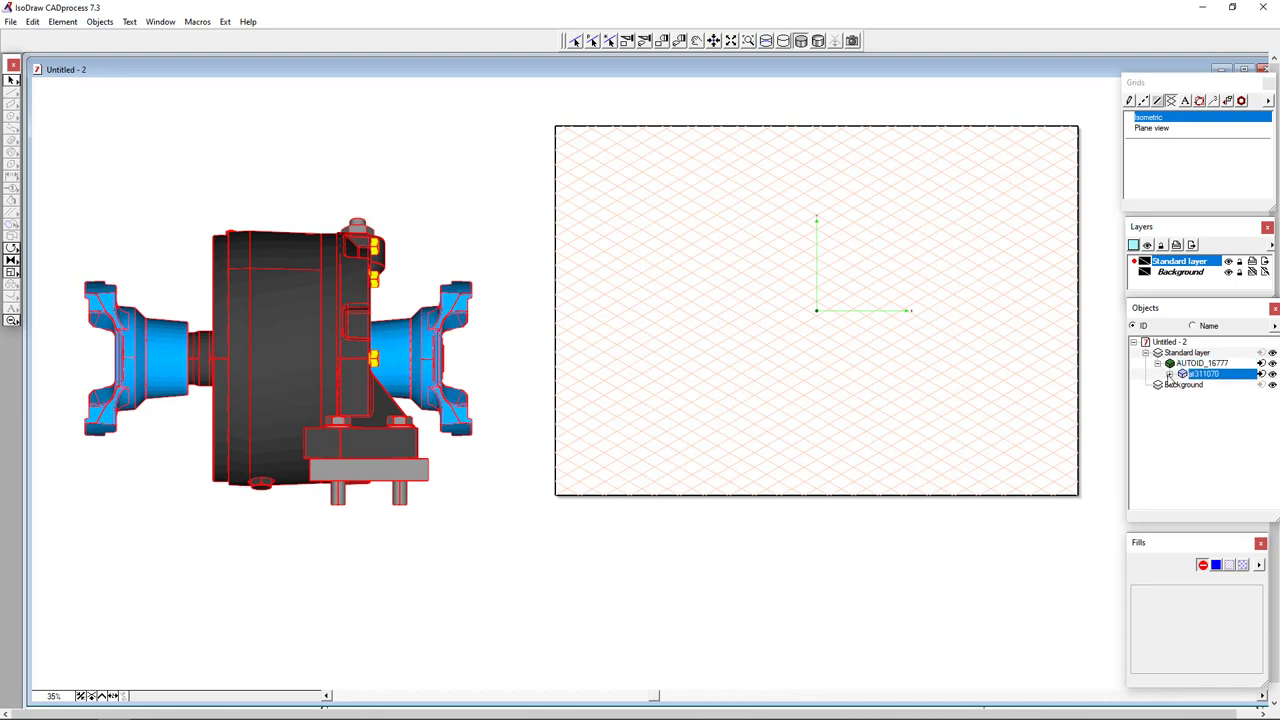
{"action": "left_click", "coordinate": [1169, 374]}
{"action": "left_click_drag", "start_coordinate": [1127, 376], "coordinate": [940, 378]}
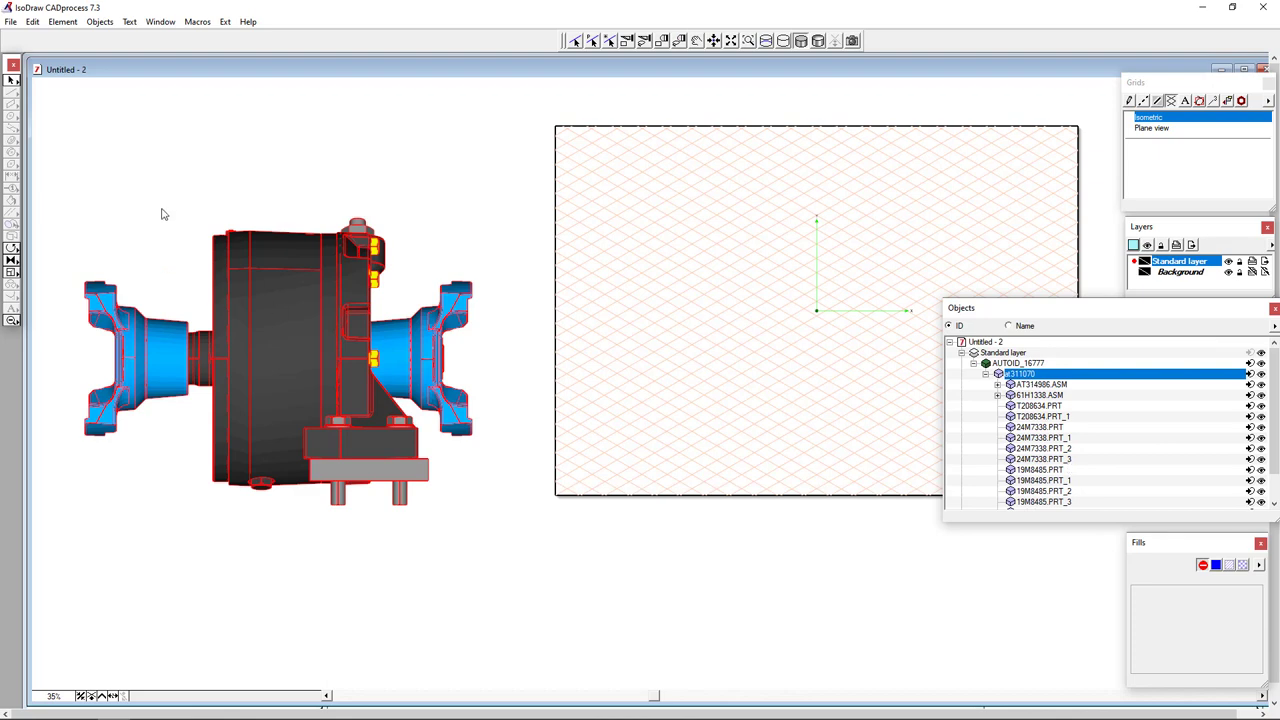
Step: Select the left blue yoke, locate it in the object list, and hide then show it
{"action": "mouse_move", "coordinate": [144, 342]}
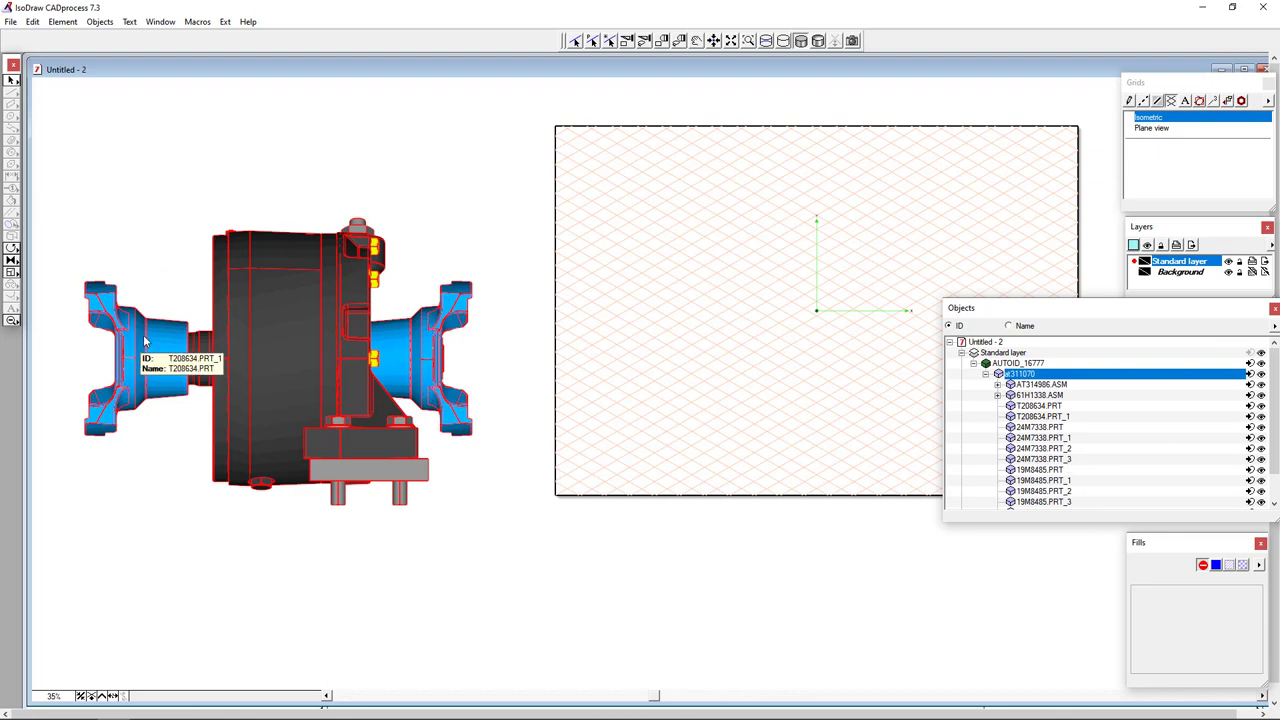
{"action": "left_click", "coordinate": [91, 299]}
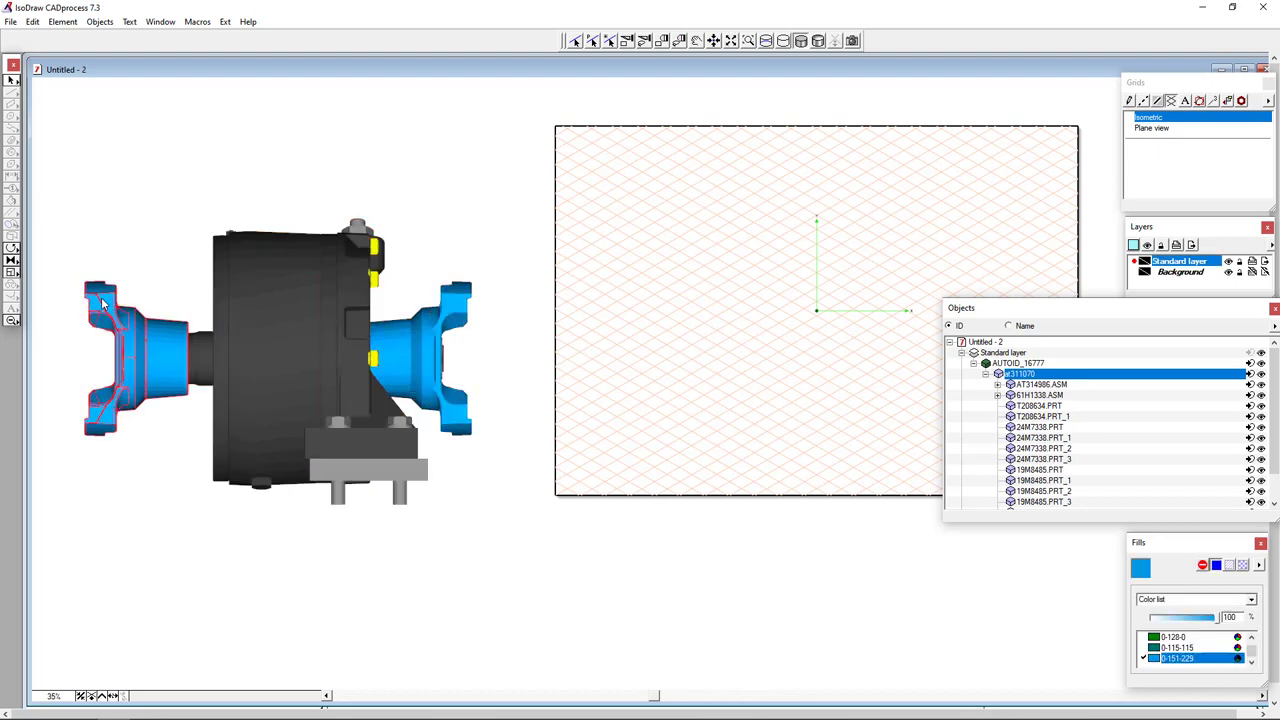
{"action": "right_click", "coordinate": [102, 240]}
{"action": "left_click", "coordinate": [165, 341]}
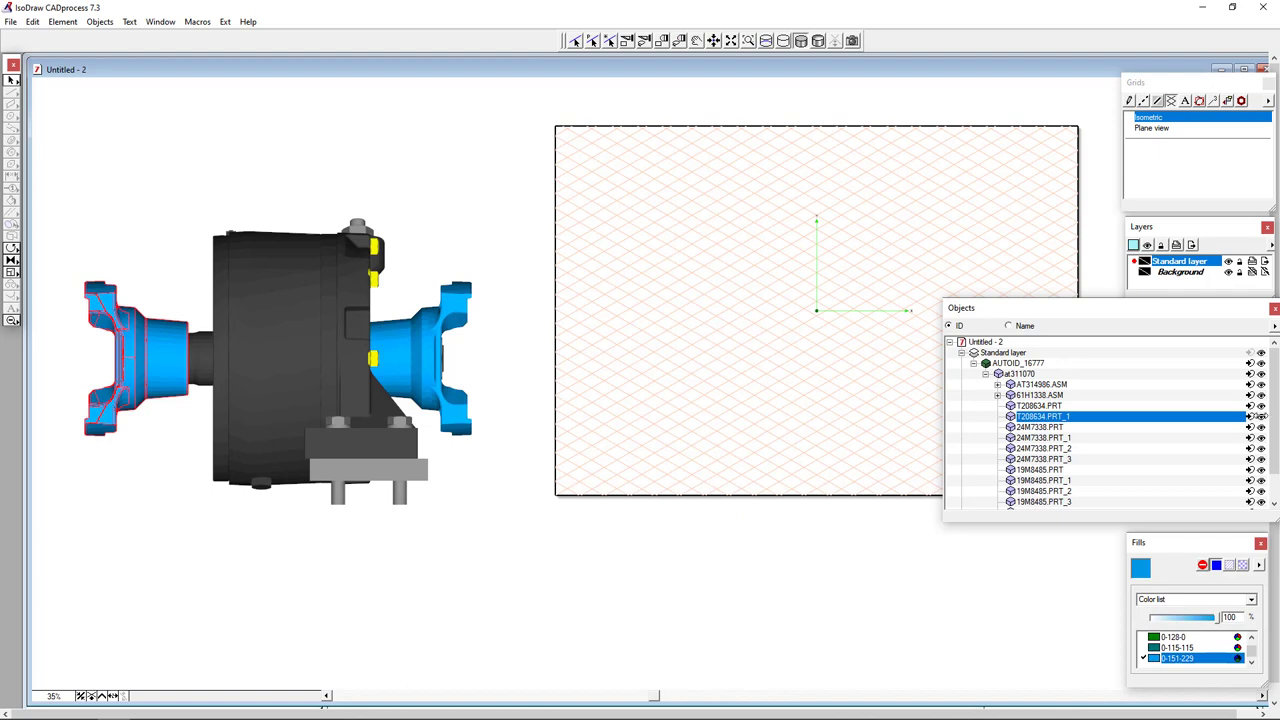
{"action": "left_click", "coordinate": [1260, 416]}
{"action": "left_click", "coordinate": [1260, 416]}
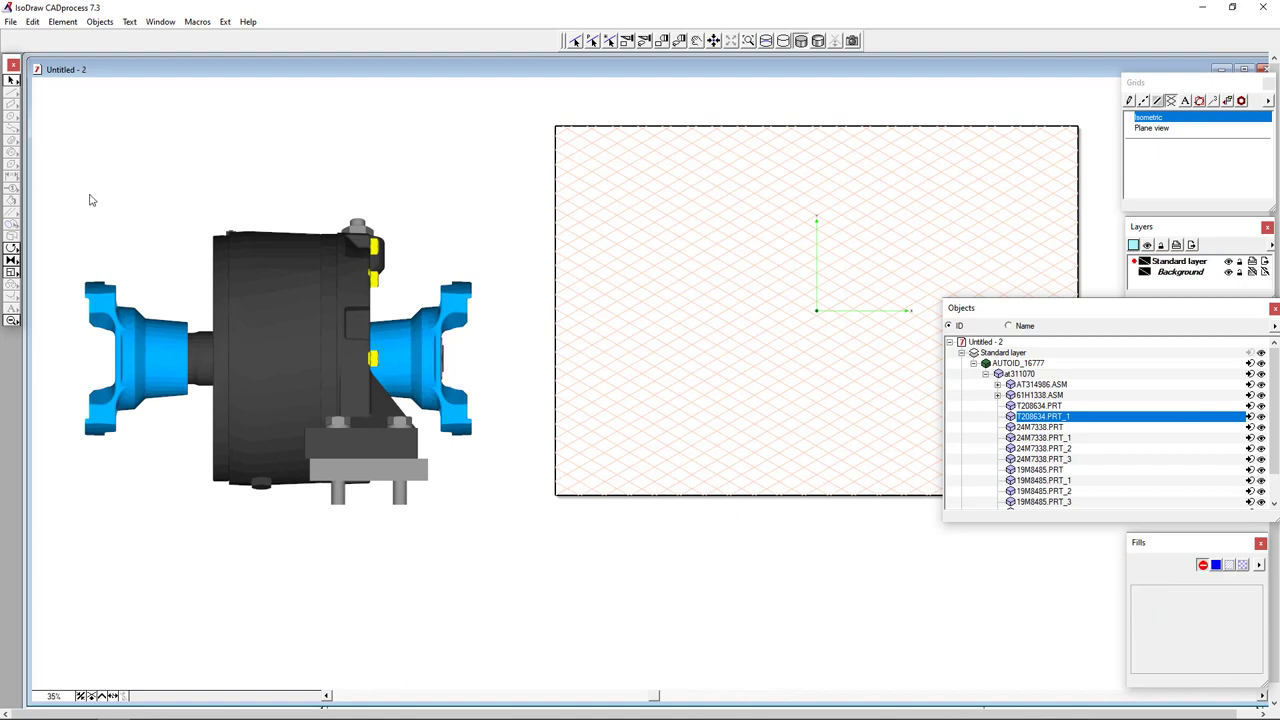
{"action": "left_click_drag", "start_coordinate": [943, 383], "coordinate": [1124, 388]}
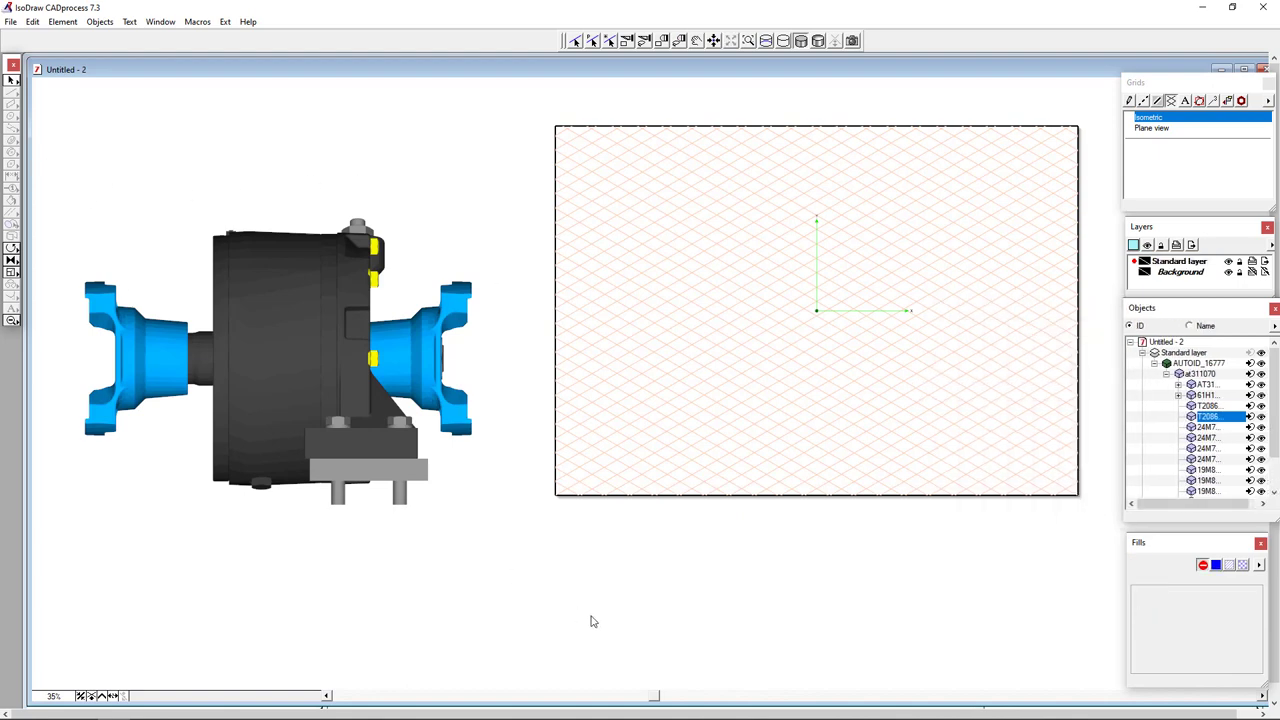
Step: Select the whole imported at311070 motor model with Ctrl+A
{"action": "key", "text": "ctrl+a"}
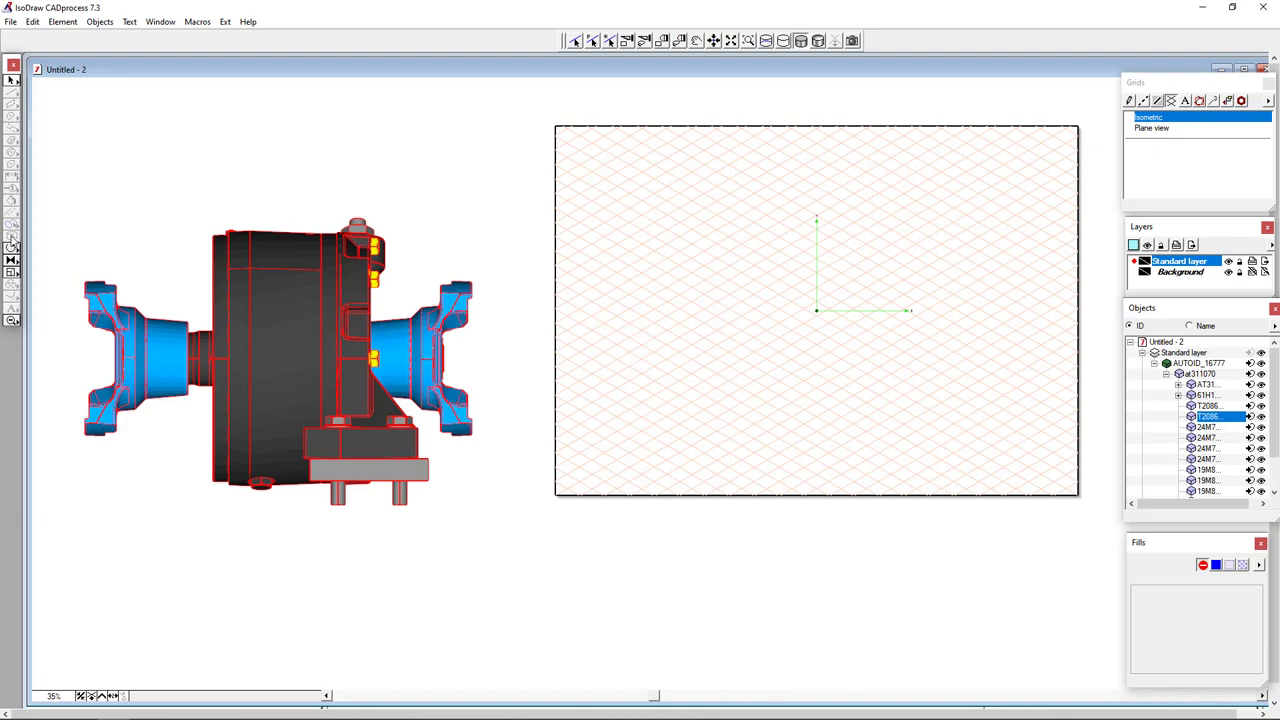
Step: Switch the model to the Isometric view top projection, then frame the page and model
{"action": "left_click", "coordinate": [160, 21]}
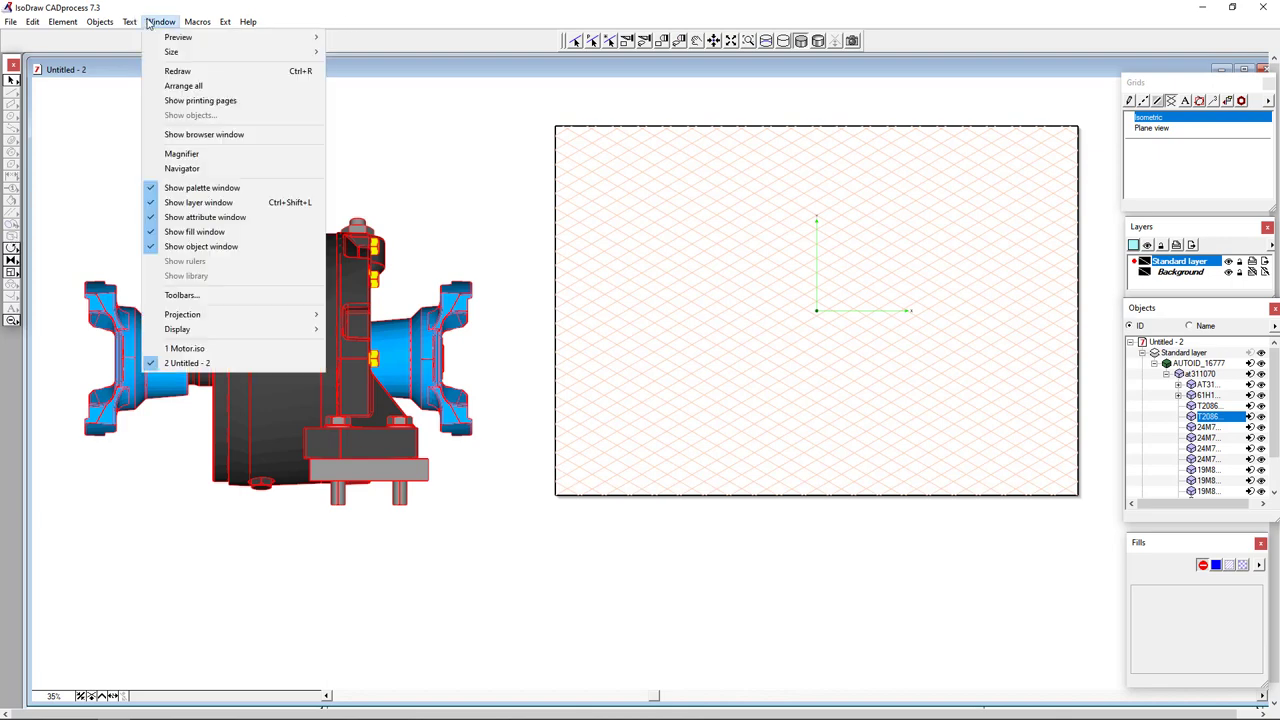
{"action": "mouse_move", "coordinate": [194, 316]}
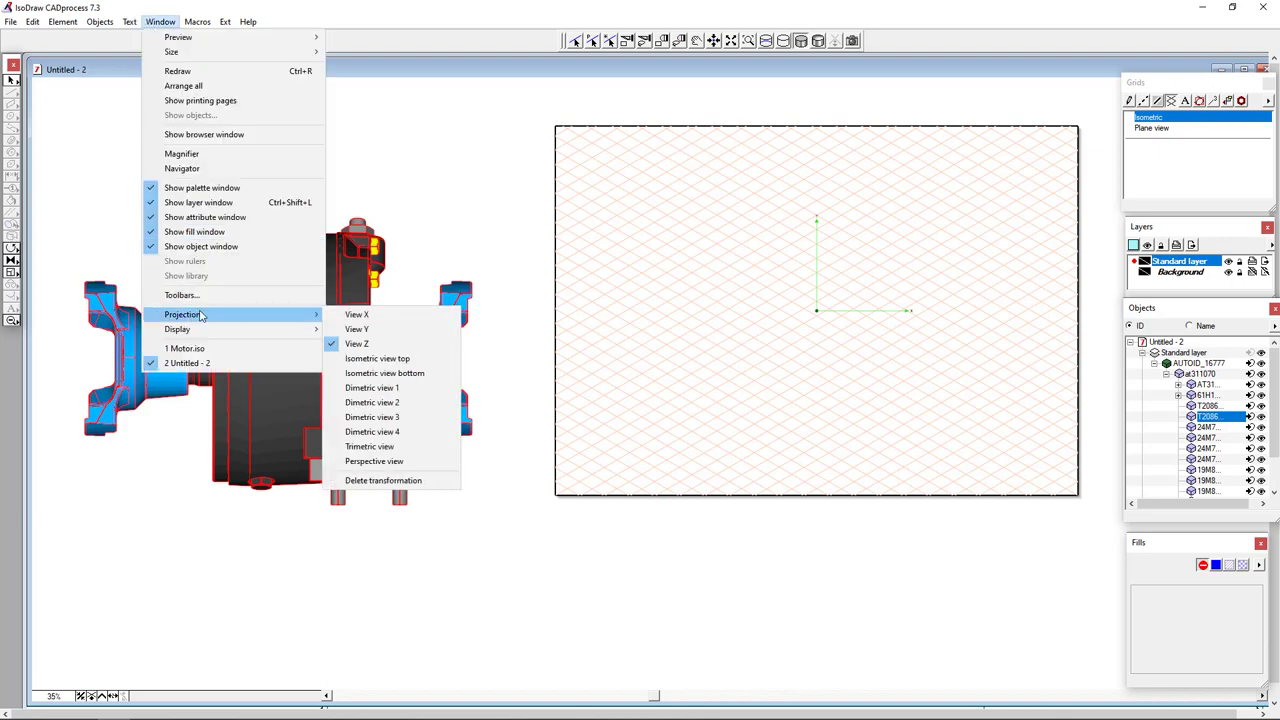
{"action": "left_click", "coordinate": [366, 365]}
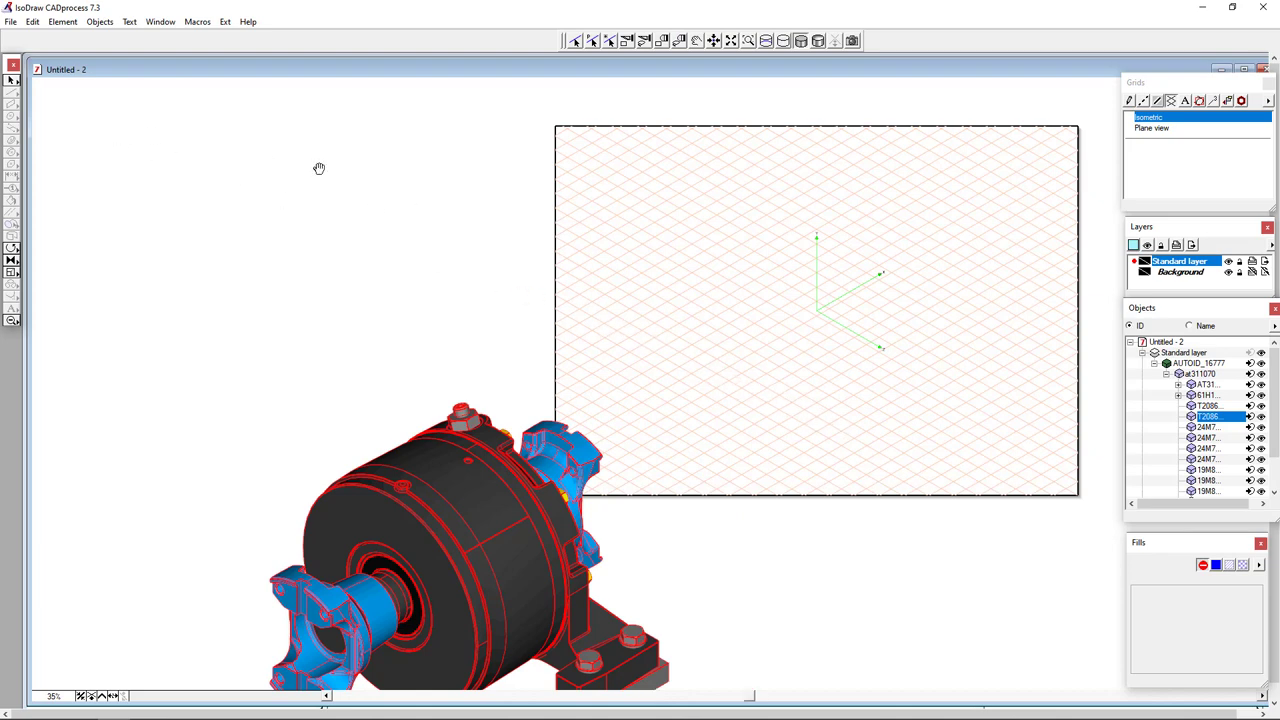
{"action": "scroll", "coordinate": [331, 234], "scroll_direction": "down", "scroll_amount": 2}
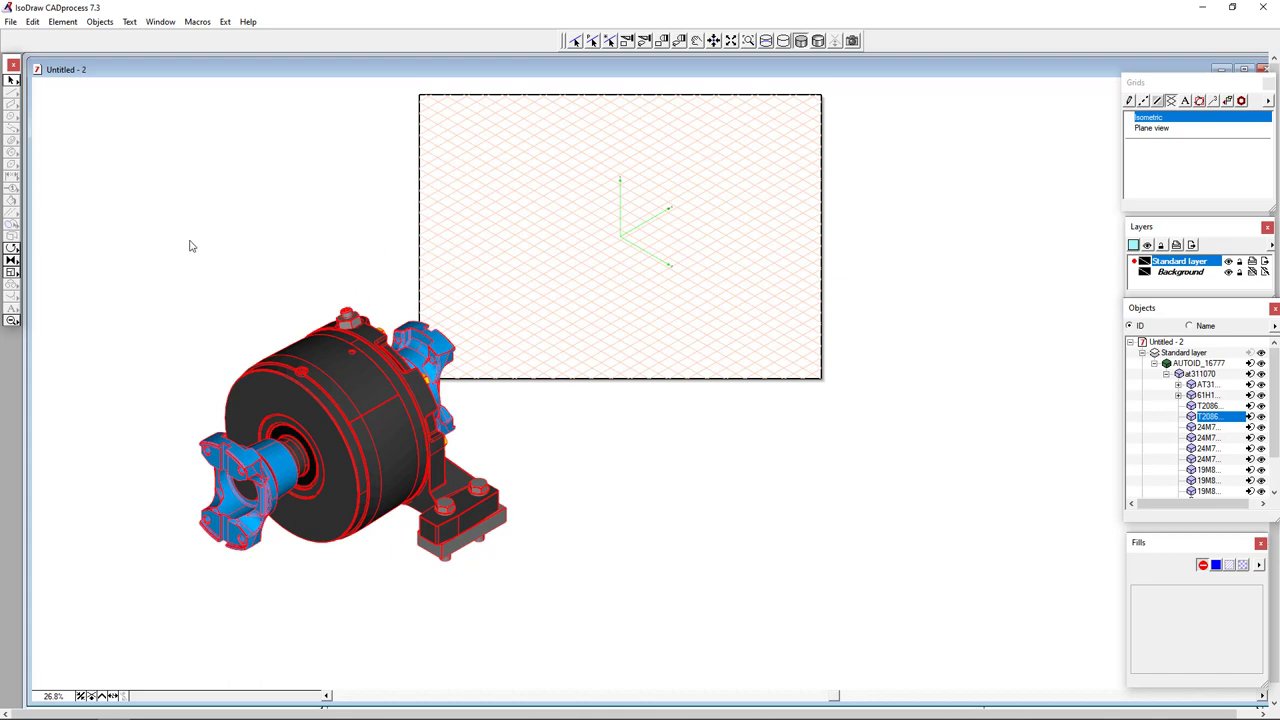
{"action": "scroll", "coordinate": [697, 171], "scroll_direction": "up", "scroll_amount": 10}
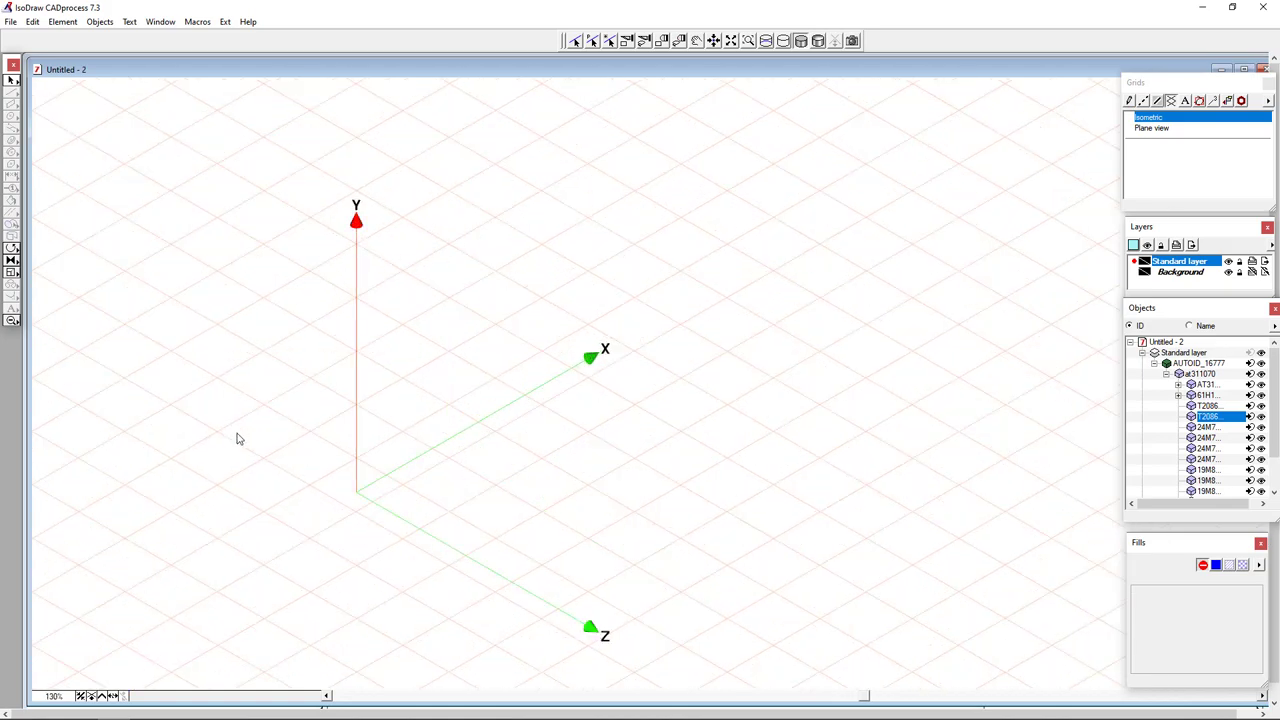
{"action": "scroll", "coordinate": [317, 434], "scroll_direction": "down", "scroll_amount": 10}
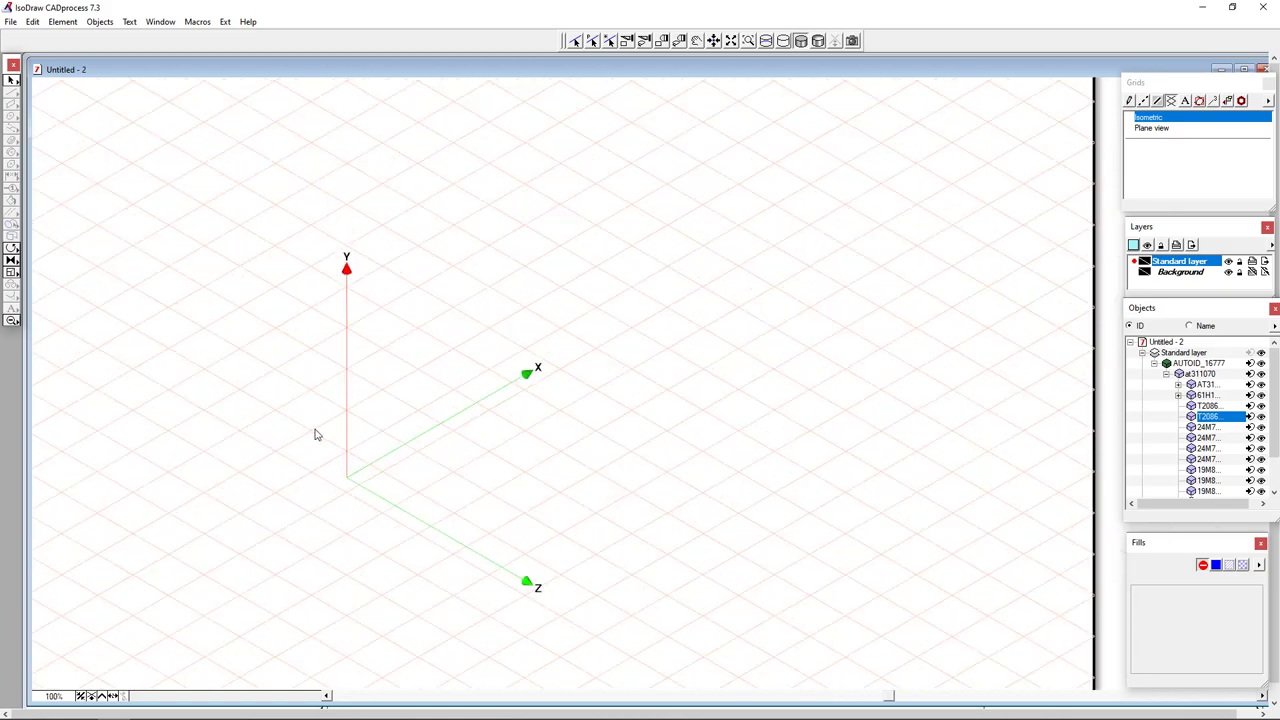
{"action": "left_click_drag", "start_coordinate": [179, 410], "coordinate": [371, 266]}
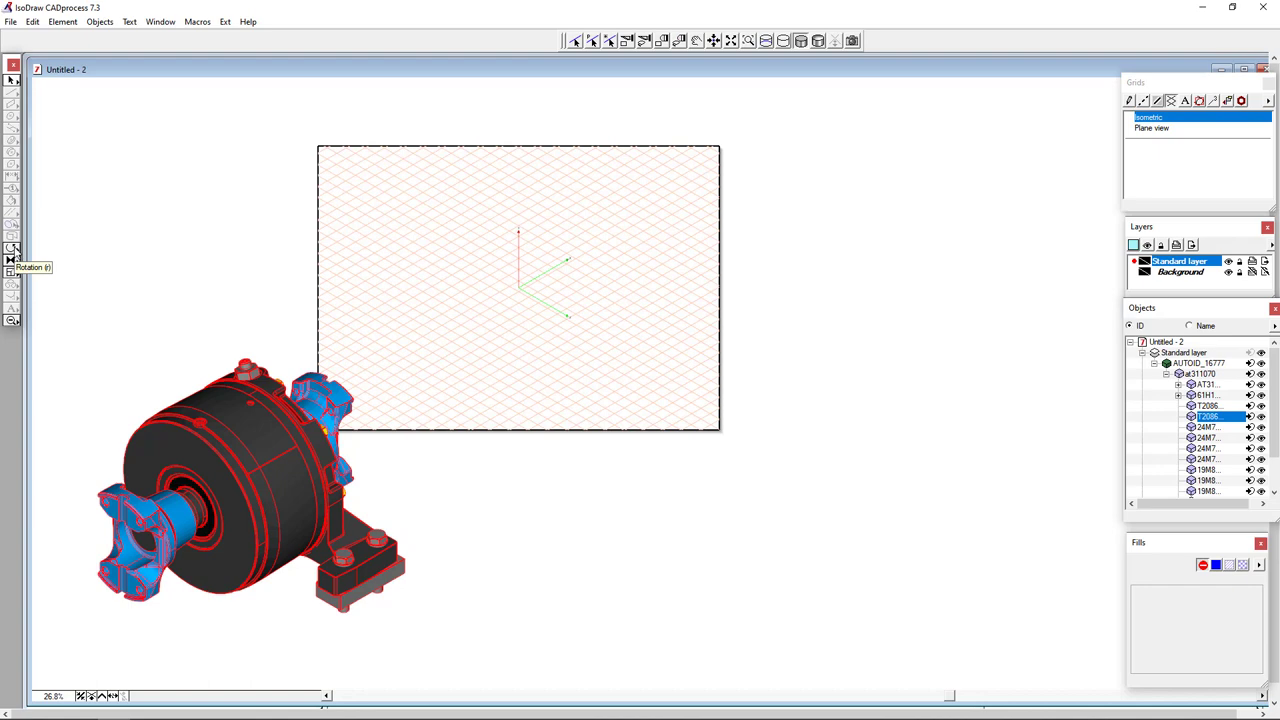
Step: Rotate the at311070 drive assembly 90° about its Y axis so the shaft end faces forward
{"action": "left_click", "coordinate": [308, 245]}
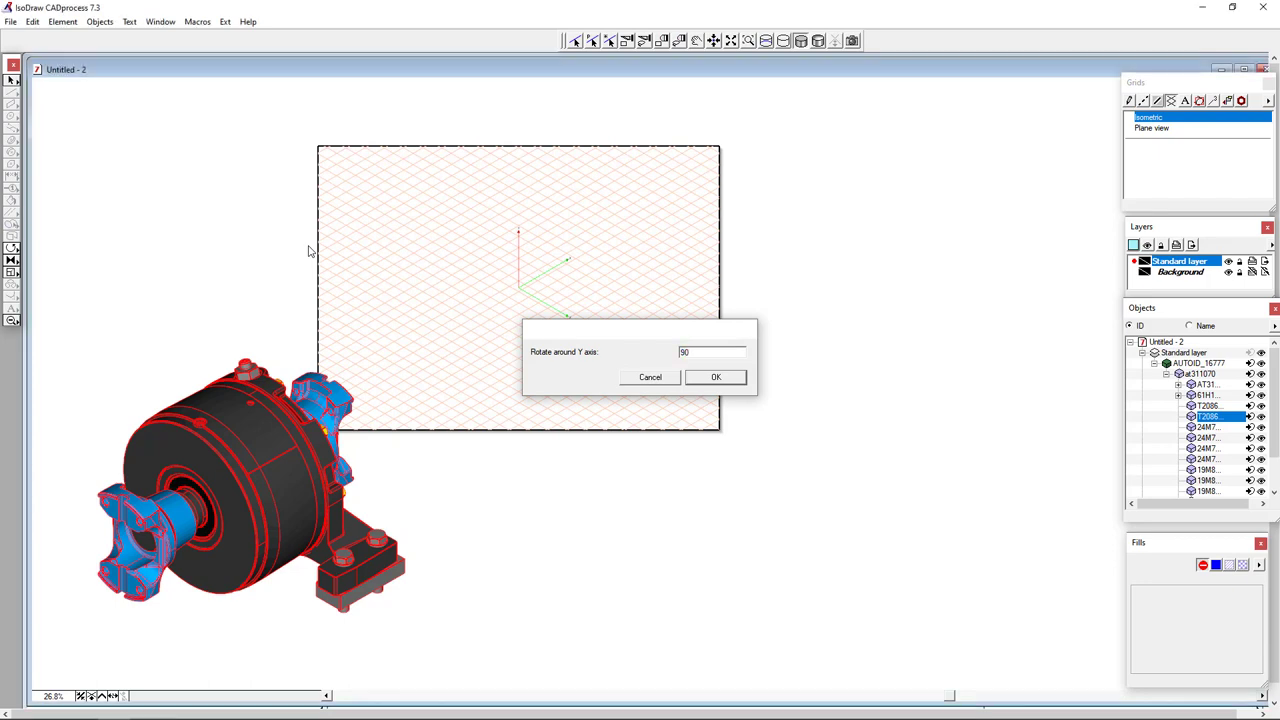
{"action": "key", "text": "Return"}
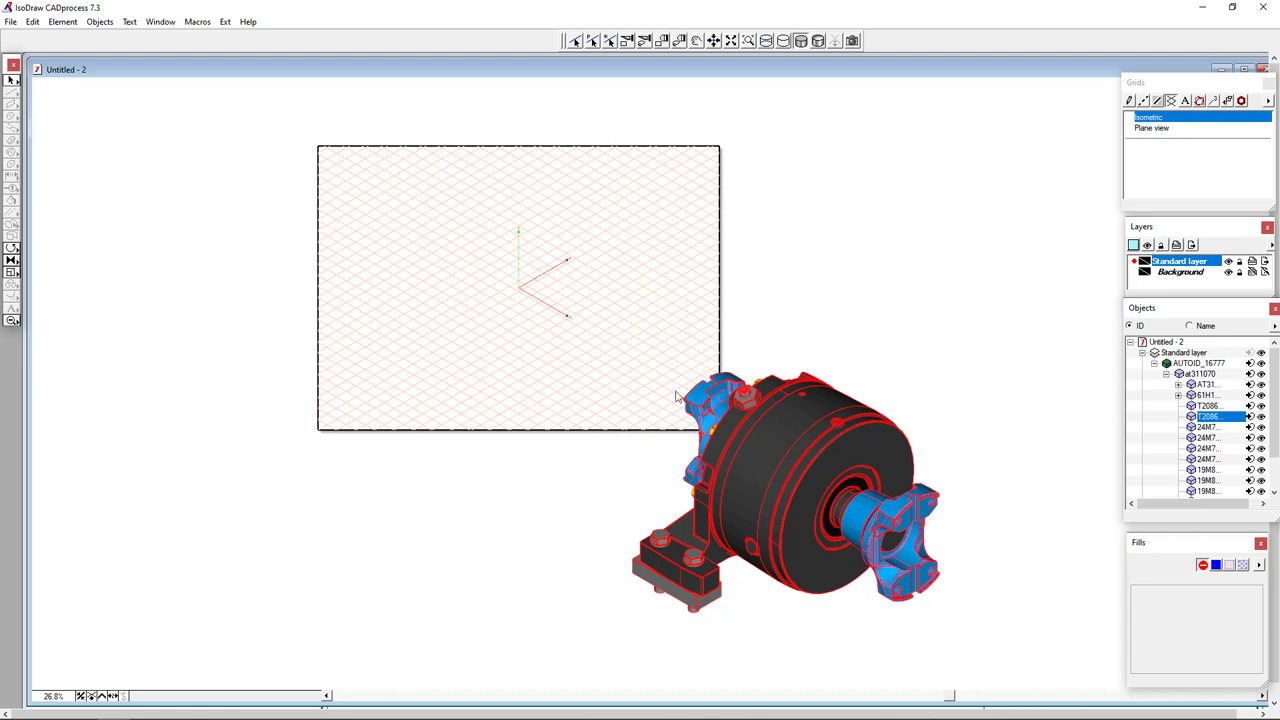
{"action": "left_click_drag", "start_coordinate": [694, 376], "coordinate": [493, 258]}
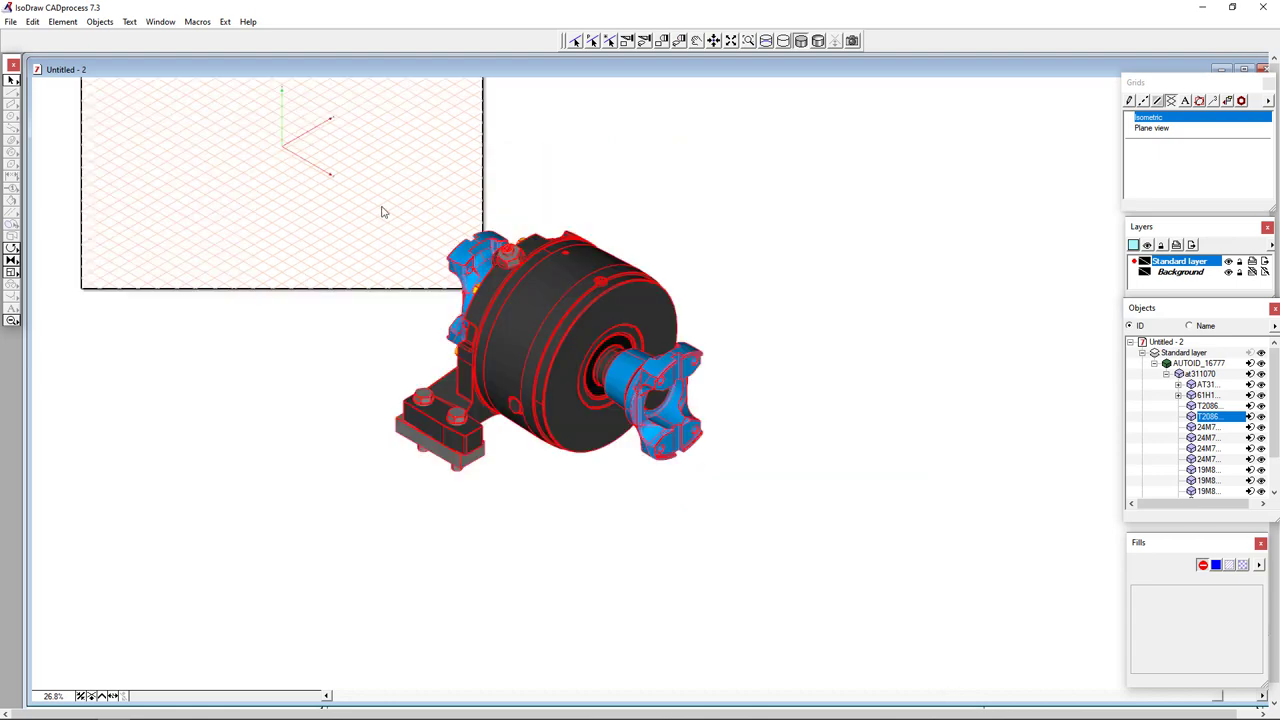
Step: Pull the blue yoke and the washer out along the shaft axis to the lower right
{"action": "left_click", "coordinate": [754, 357]}
{"action": "left_click_drag", "start_coordinate": [660, 374], "coordinate": [767, 471]}
{"action": "left_click", "coordinate": [616, 346]}
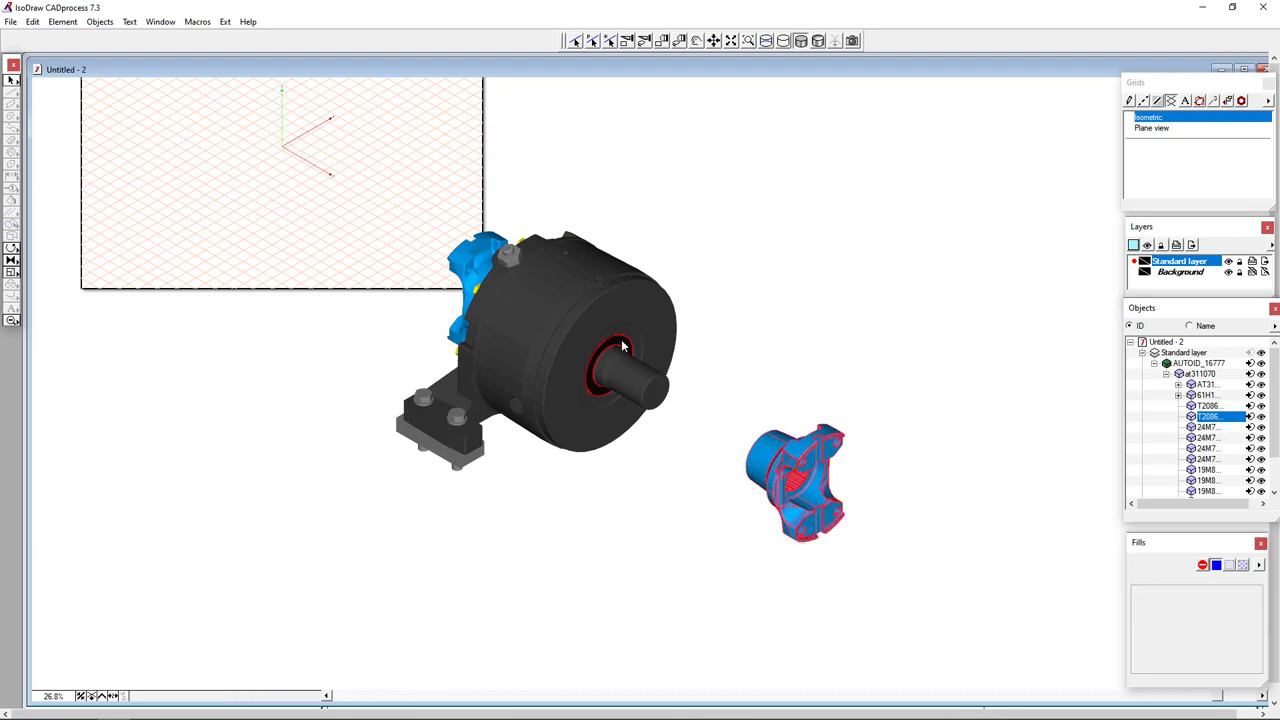
{"action": "left_click_drag", "start_coordinate": [622, 346], "coordinate": [745, 433]}
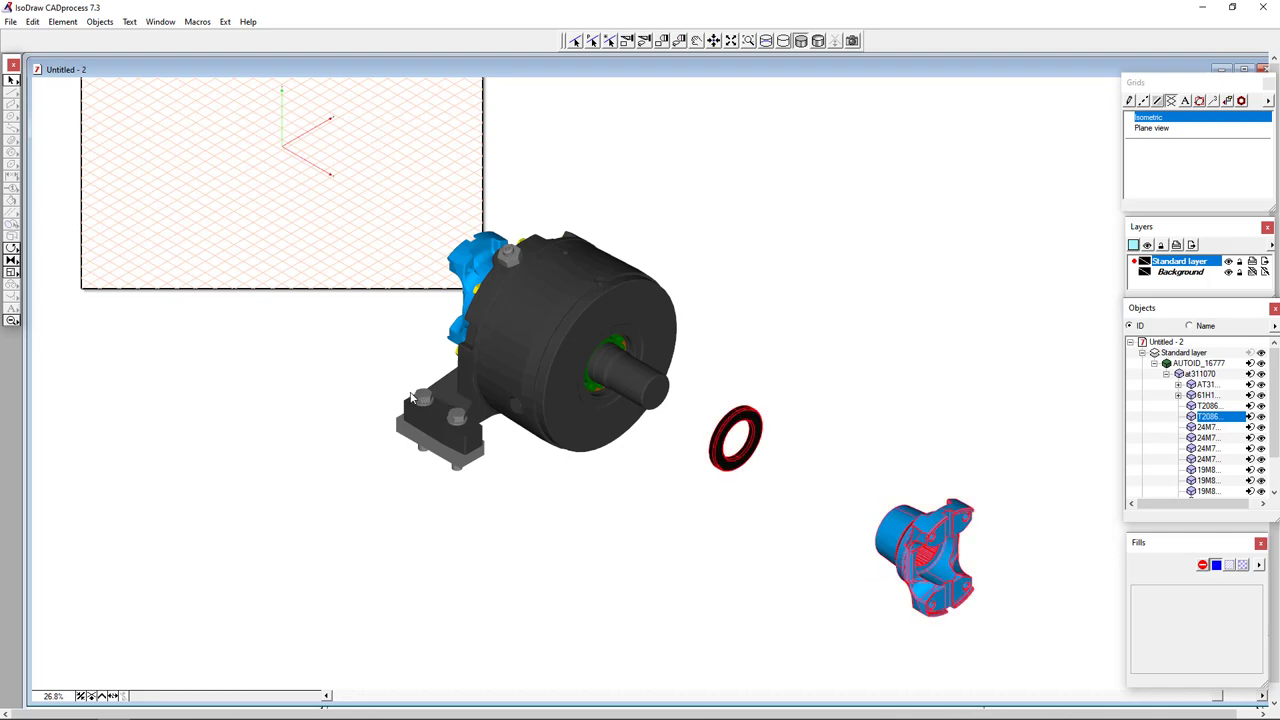
Step: Lift the bolt and the grey top nut straight up out of their holes
{"action": "left_click_drag", "start_coordinate": [422, 399], "coordinate": [421, 307]}
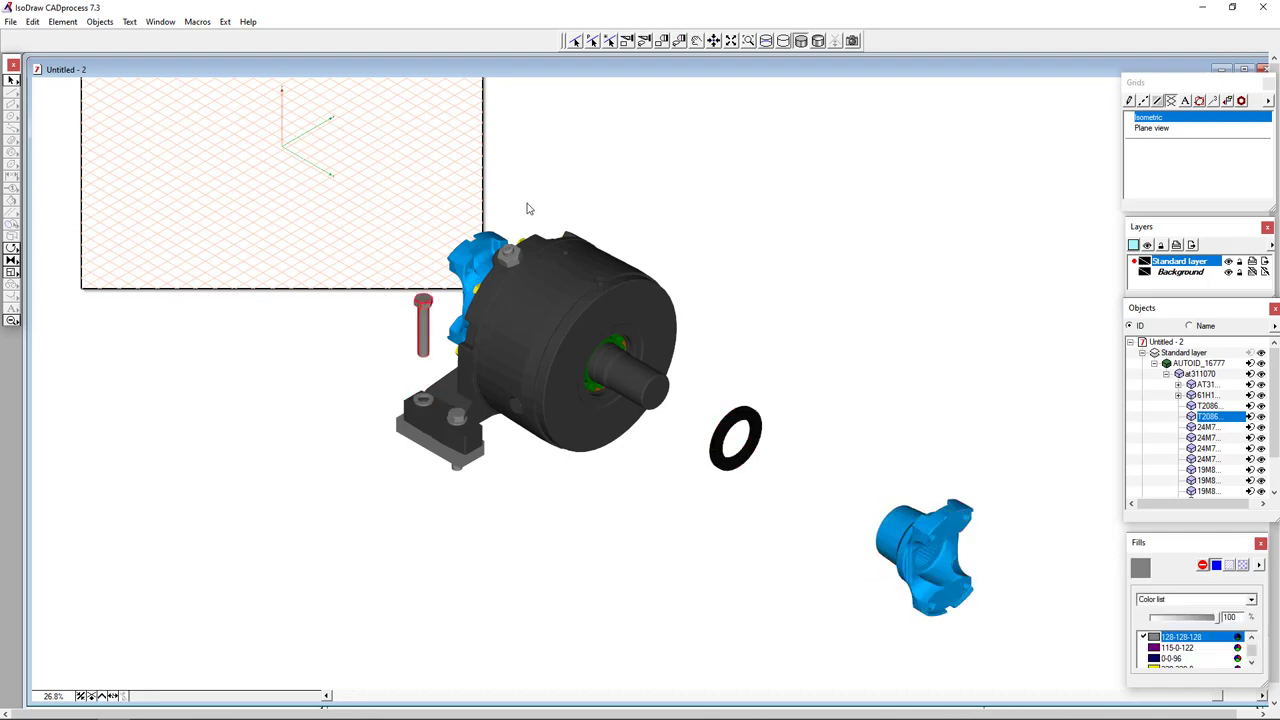
{"action": "scroll", "coordinate": [530, 216], "scroll_direction": "up", "scroll_amount": 5}
{"action": "left_click", "coordinate": [469, 488]}
{"action": "scroll", "coordinate": [407, 501], "scroll_direction": "down", "scroll_amount": 3}
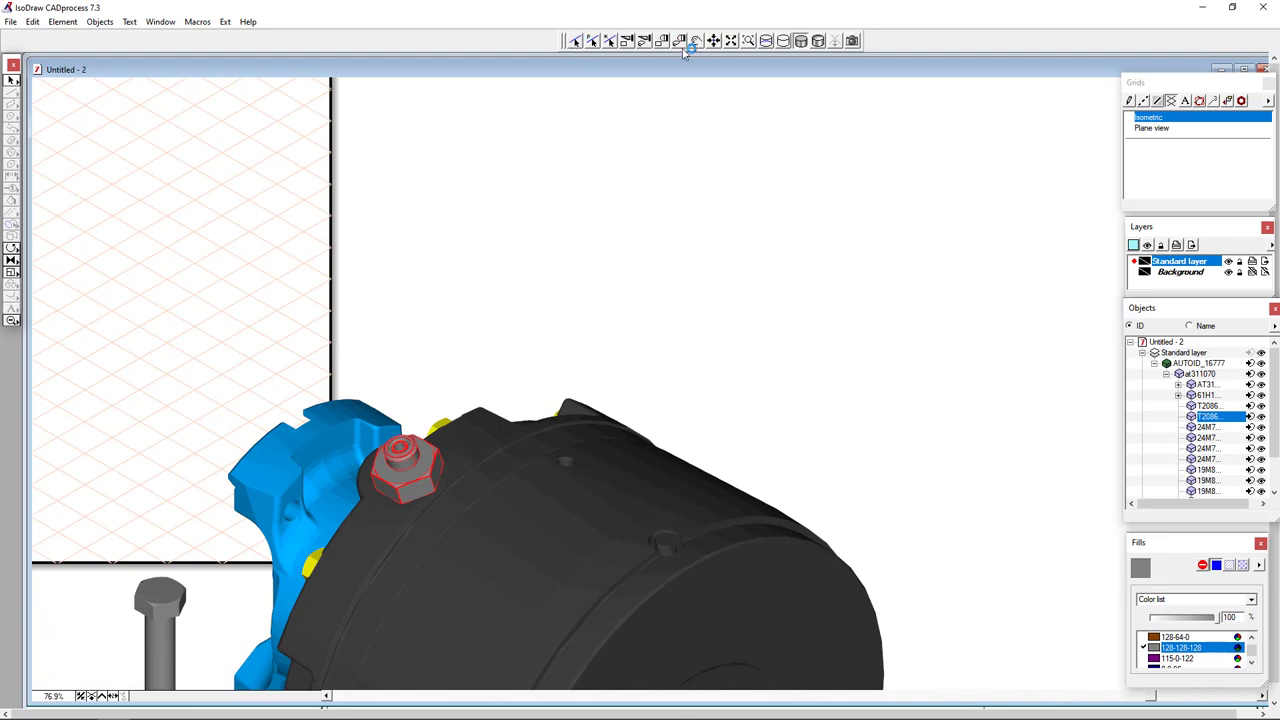
{"action": "left_click", "coordinate": [593, 41]}
{"action": "left_click", "coordinate": [436, 466]}
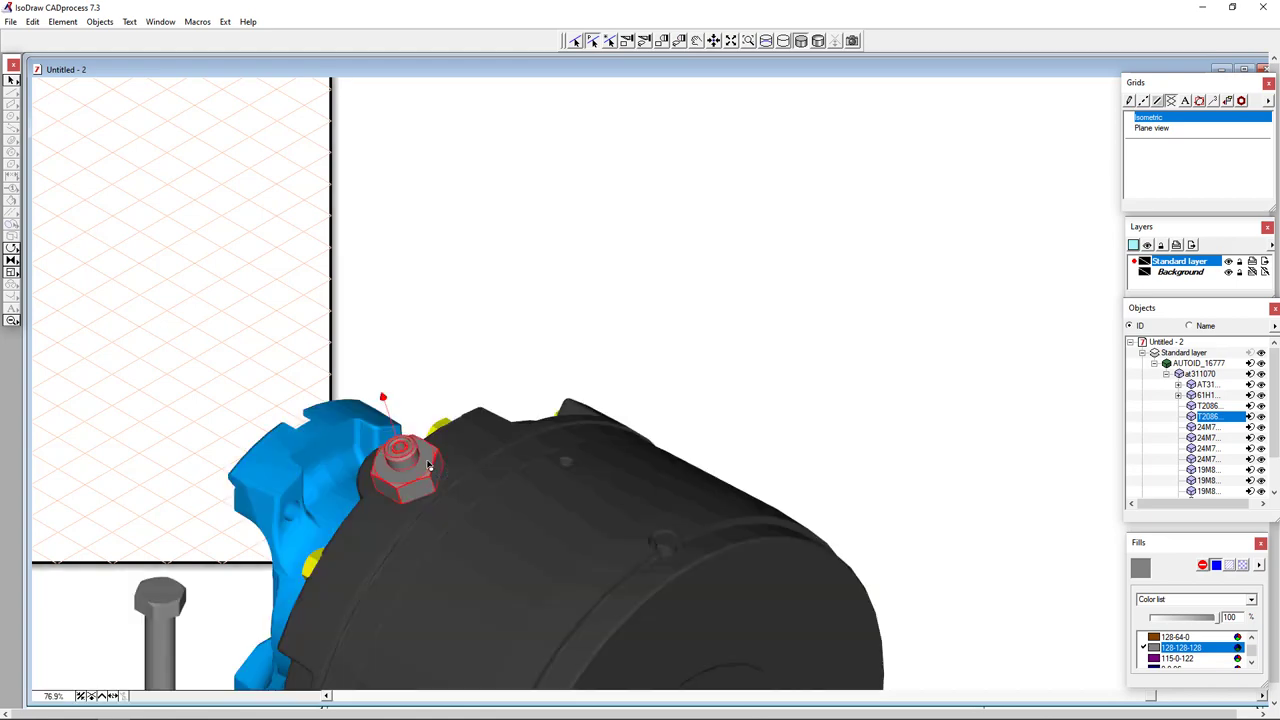
{"action": "left_click", "coordinate": [12, 80]}
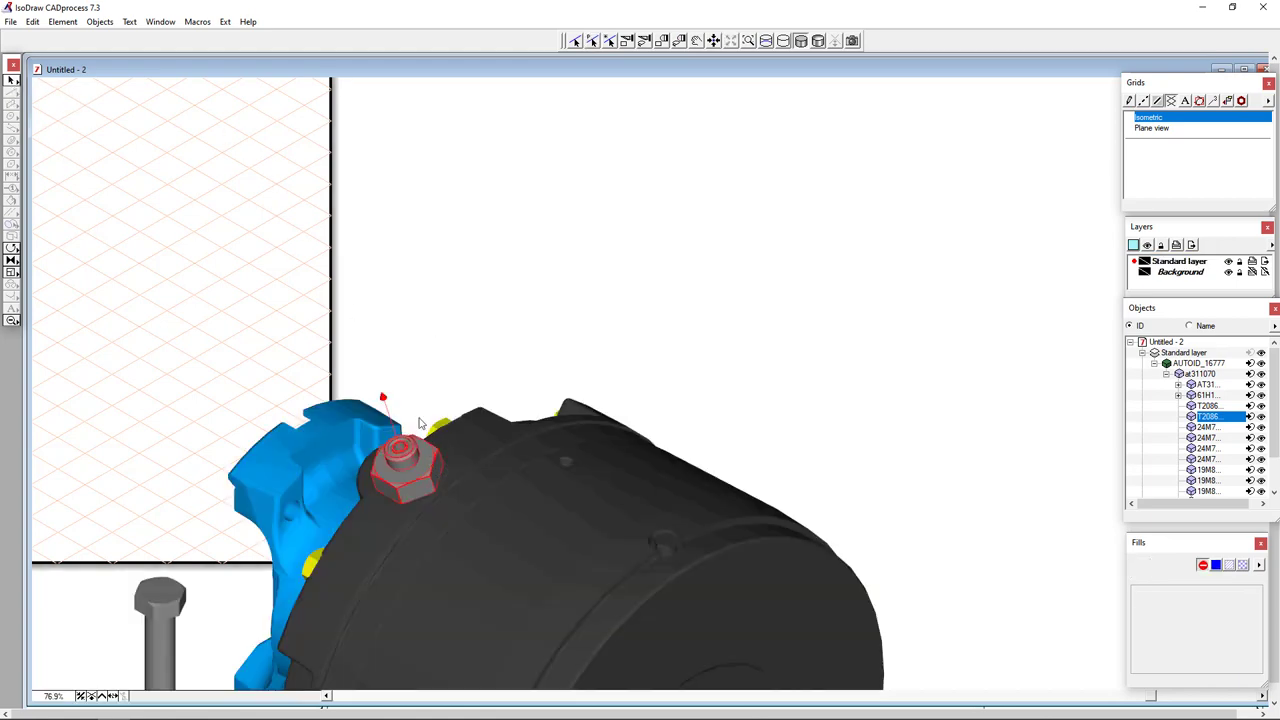
{"action": "left_click", "coordinate": [405, 447]}
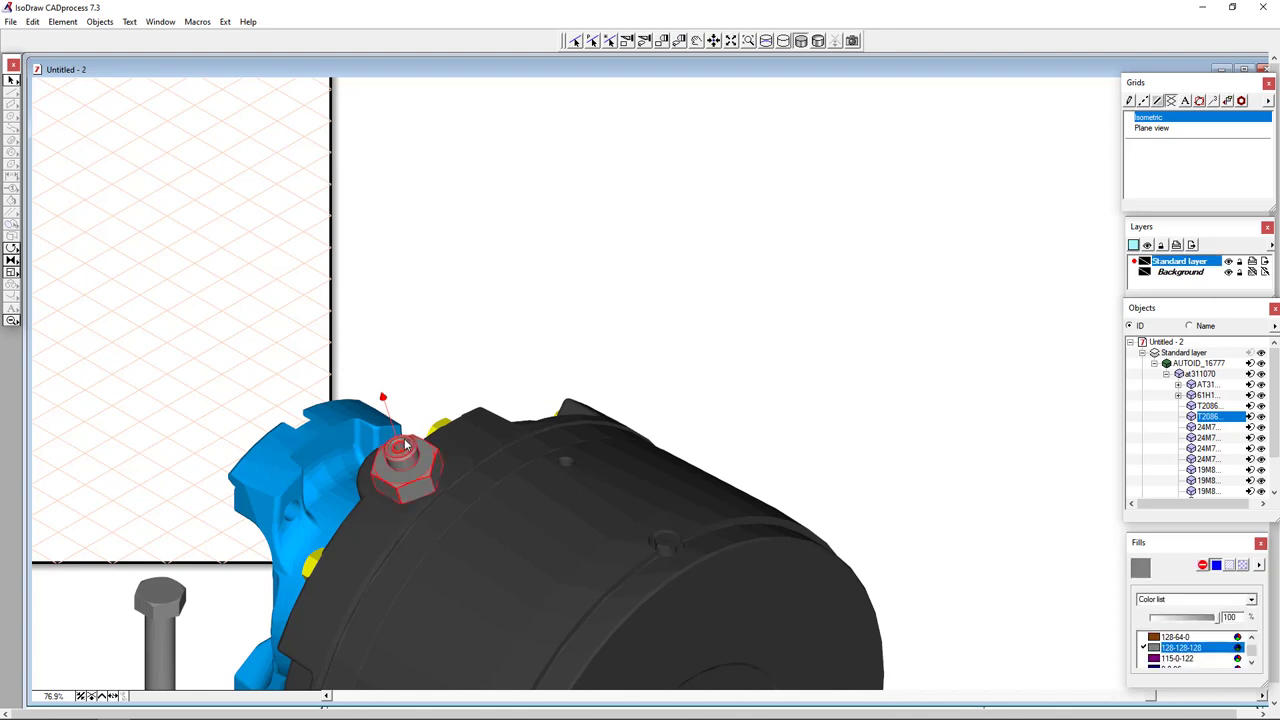
{"action": "left_click_drag", "start_coordinate": [399, 426], "coordinate": [306, 227]}
{"action": "left_click_drag", "start_coordinate": [395, 472], "coordinate": [349, 342]}
{"action": "left_click", "coordinate": [557, 251]}
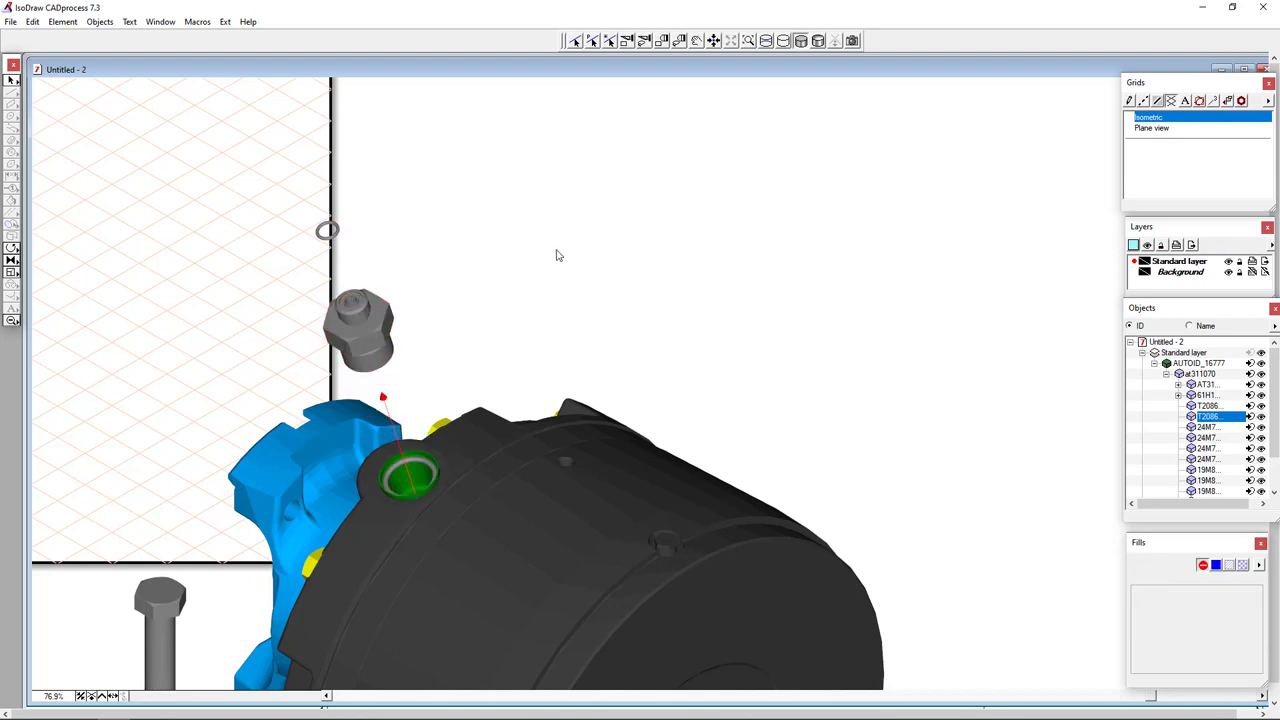
{"action": "scroll", "coordinate": [557, 251], "scroll_direction": "down", "scroll_amount": 3}
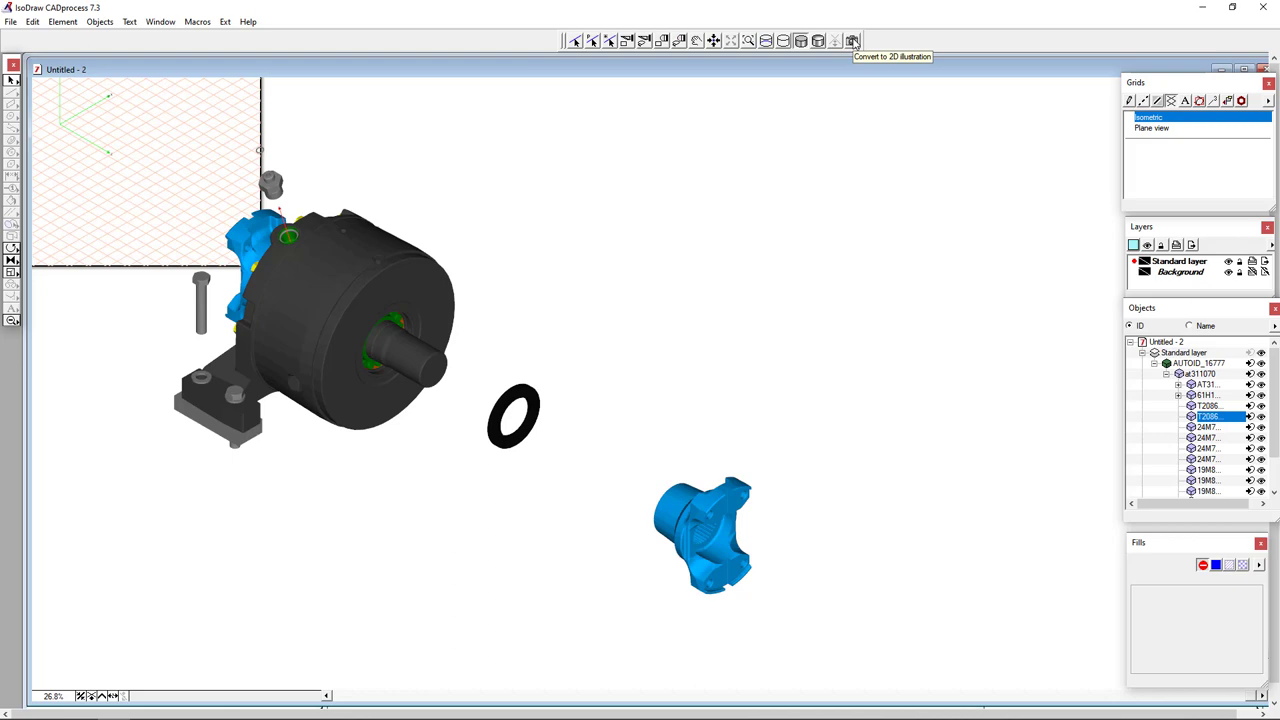
Step: Convert the exploded model to 2D with hidden lines removed and ellipse generation enabled
{"action": "left_click", "coordinate": [853, 41]}
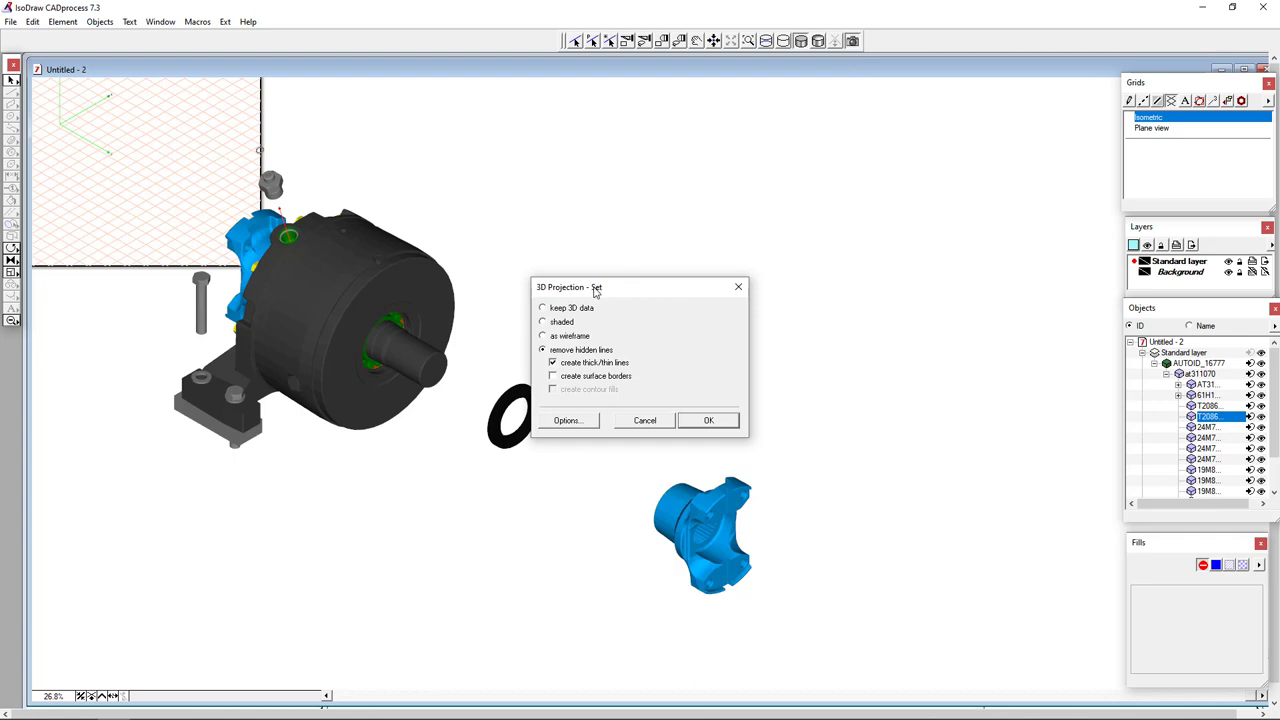
{"action": "left_click_drag", "start_coordinate": [594, 289], "coordinate": [562, 196]}
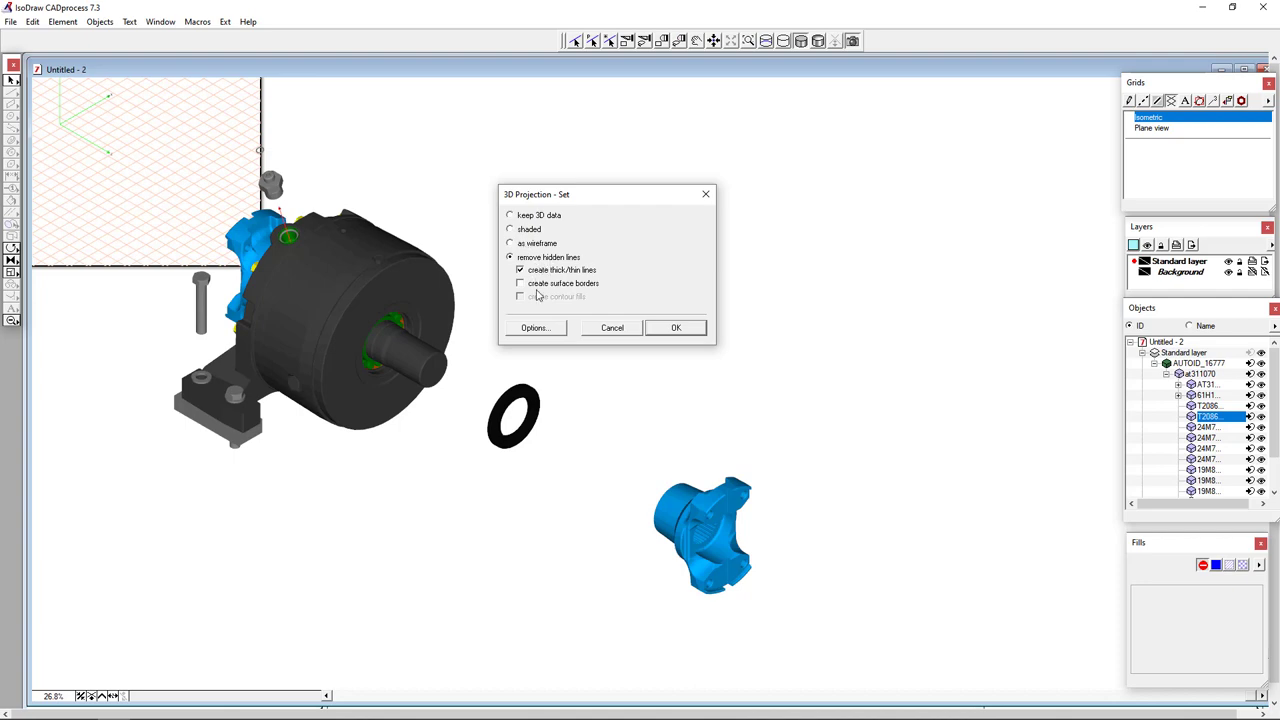
{"action": "left_click", "coordinate": [542, 330]}
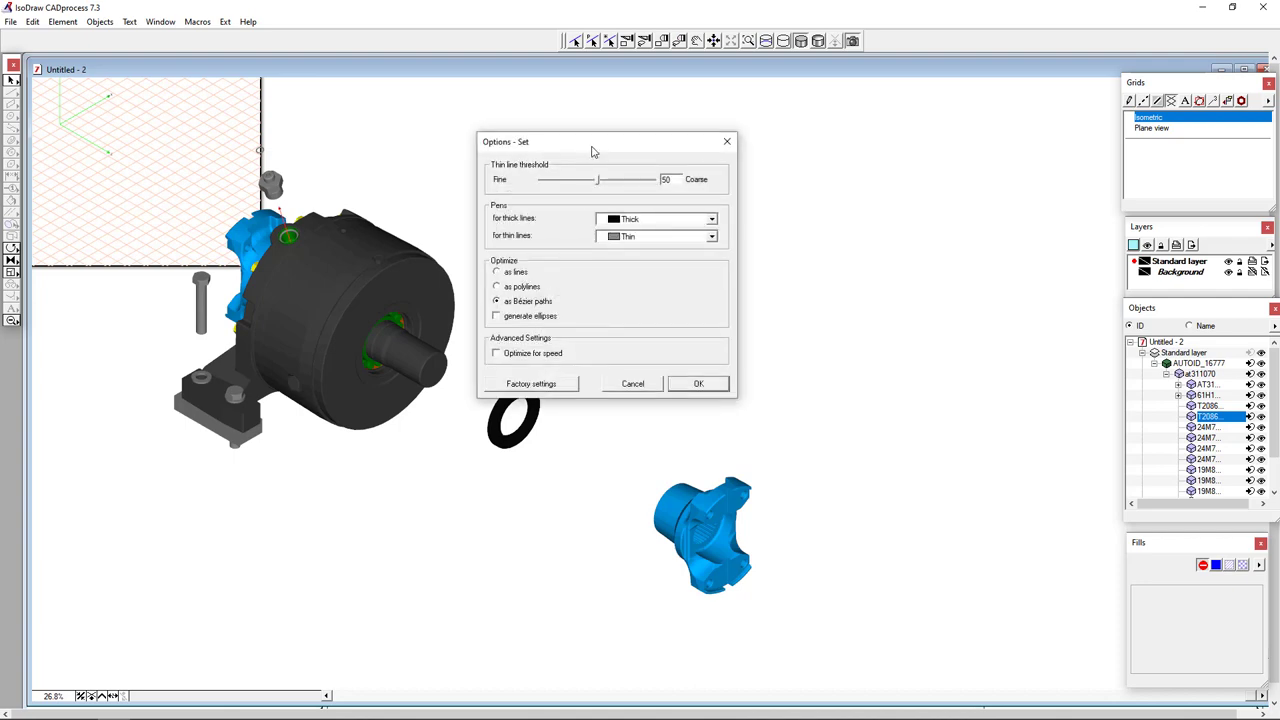
{"action": "left_click_drag", "start_coordinate": [591, 151], "coordinate": [844, 149]}
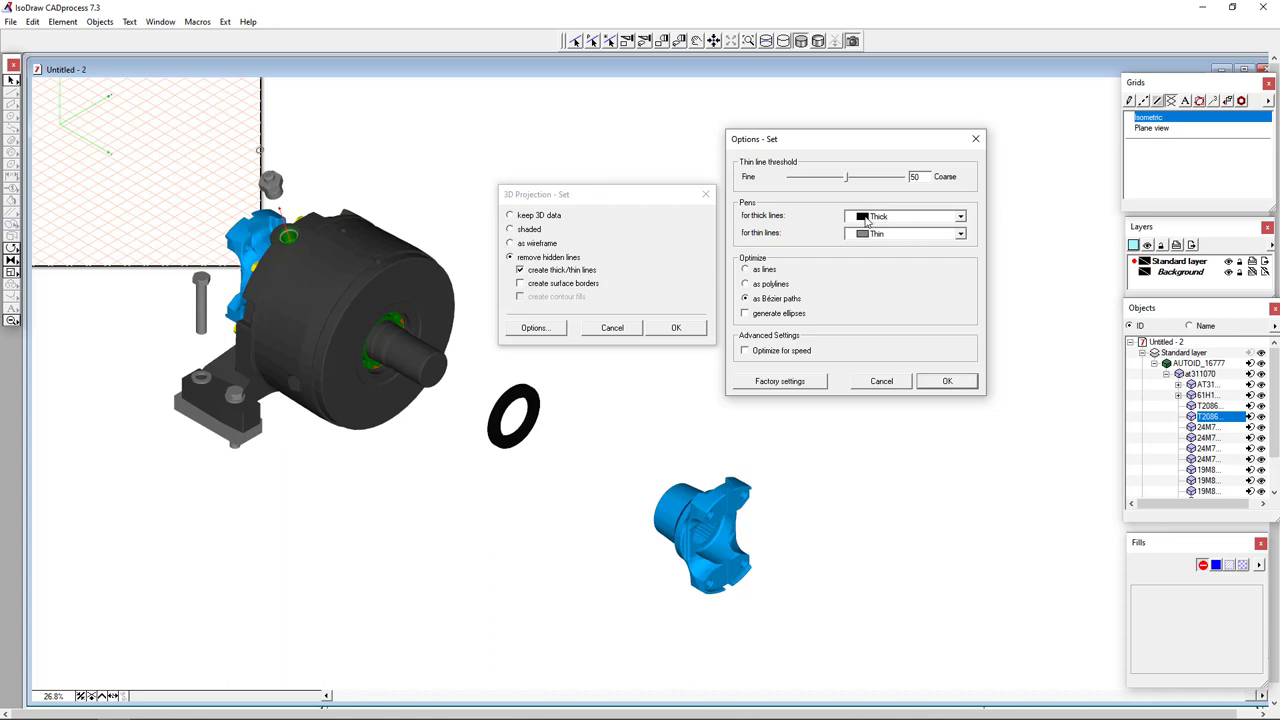
{"action": "left_click", "coordinate": [757, 314]}
{"action": "left_click", "coordinate": [948, 382]}
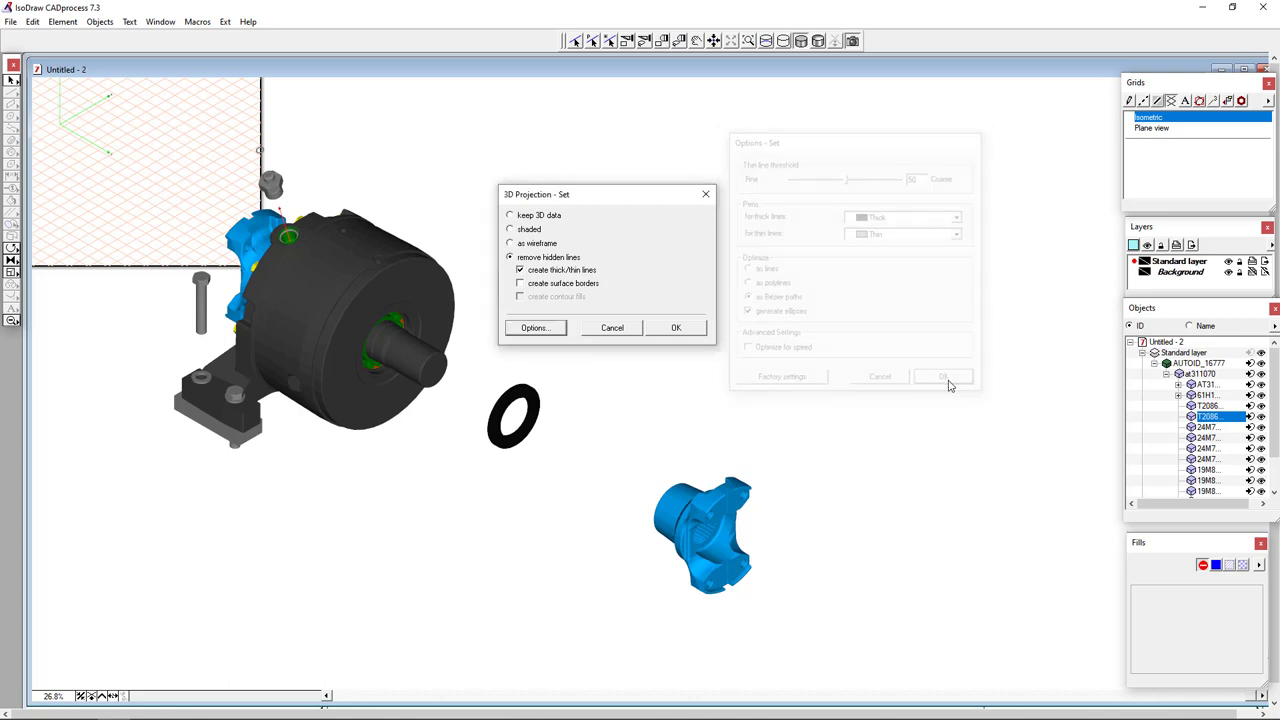
{"action": "left_click", "coordinate": [675, 327]}
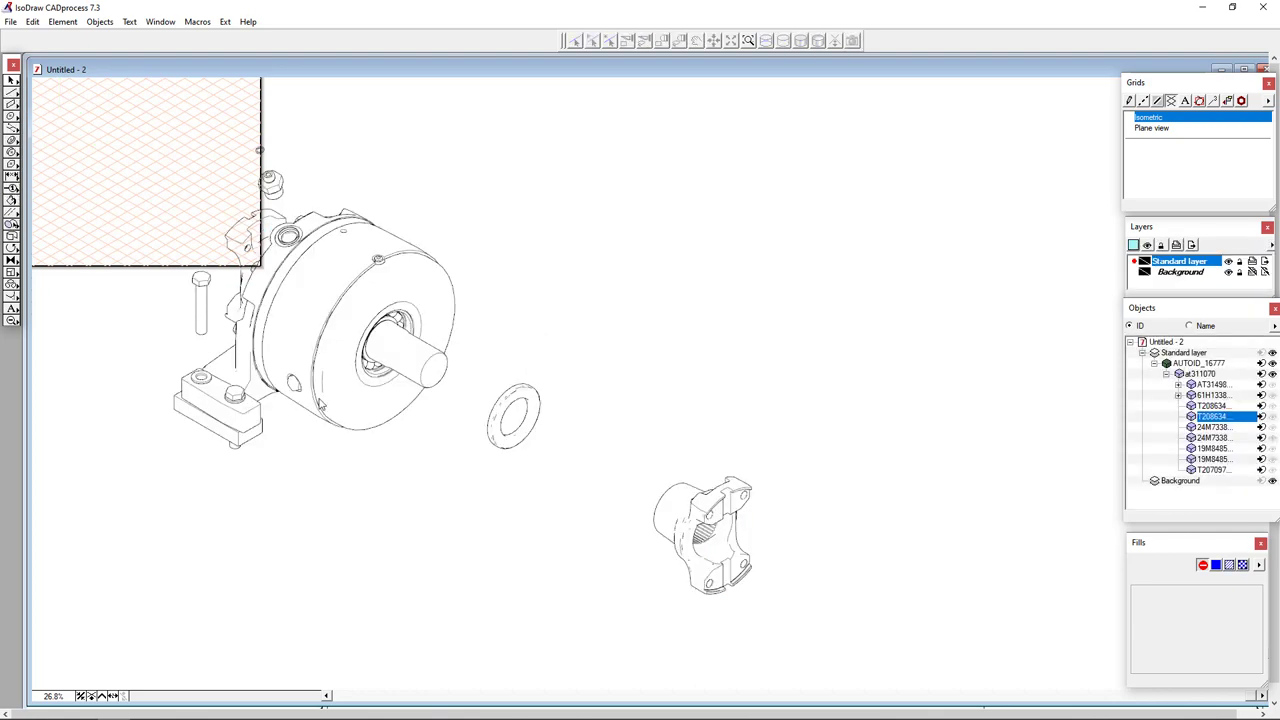
Step: Fit the line drawing to the page with middle alignment via Edit > Move > Fit elements
{"action": "scroll", "coordinate": [406, 482], "scroll_direction": "down", "scroll_amount": 1}
{"action": "left_click_drag", "start_coordinate": [345, 378], "coordinate": [641, 440]}
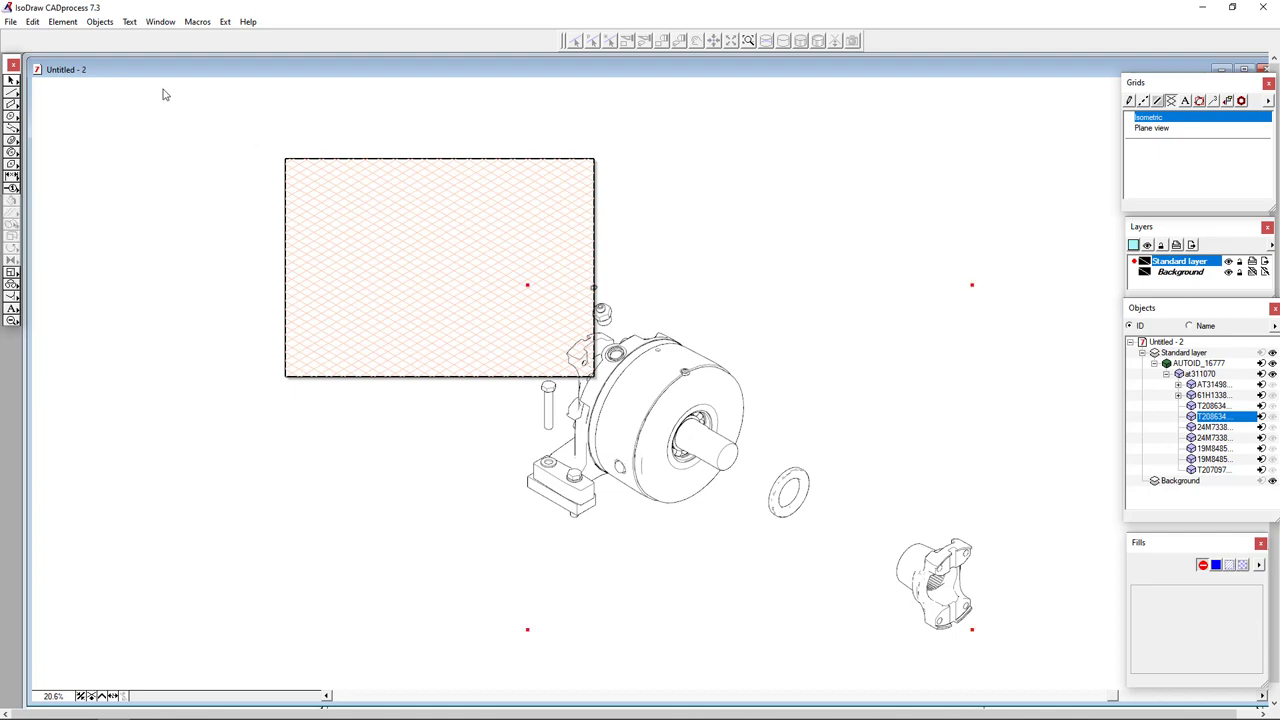
{"action": "left_click", "coordinate": [33, 22]}
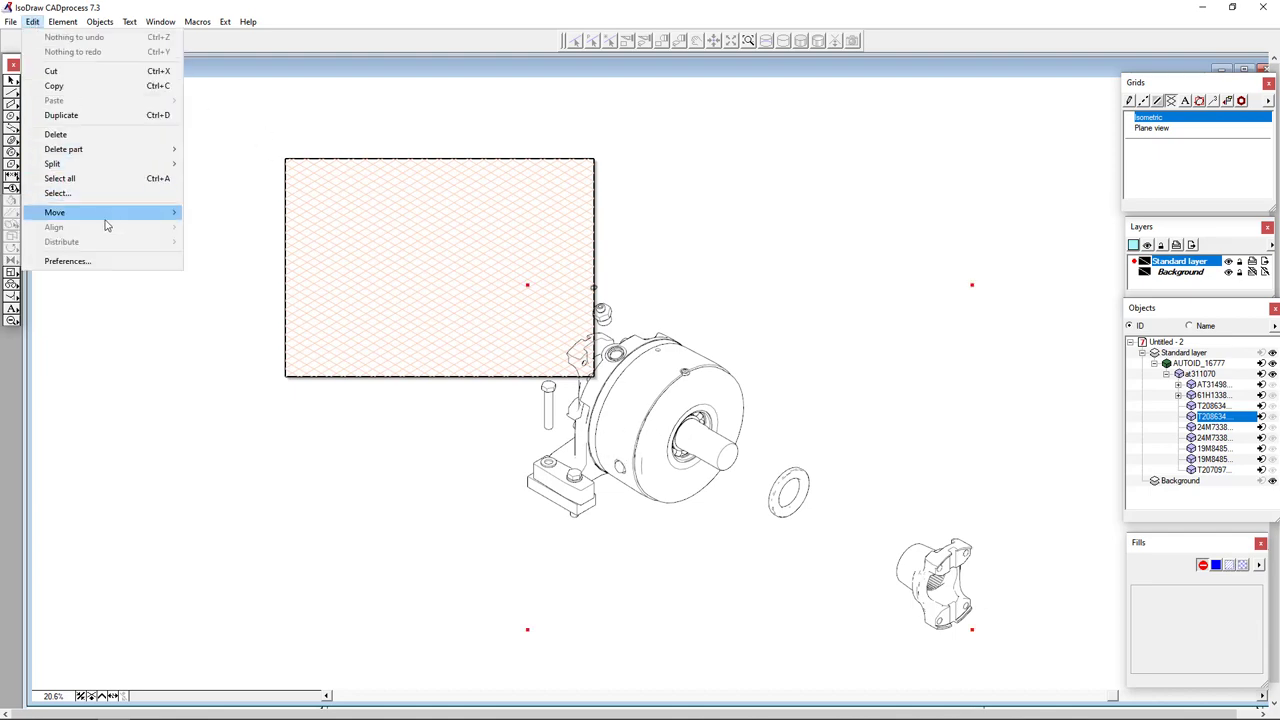
{"action": "mouse_move", "coordinate": [105, 214]}
{"action": "left_click", "coordinate": [256, 261]}
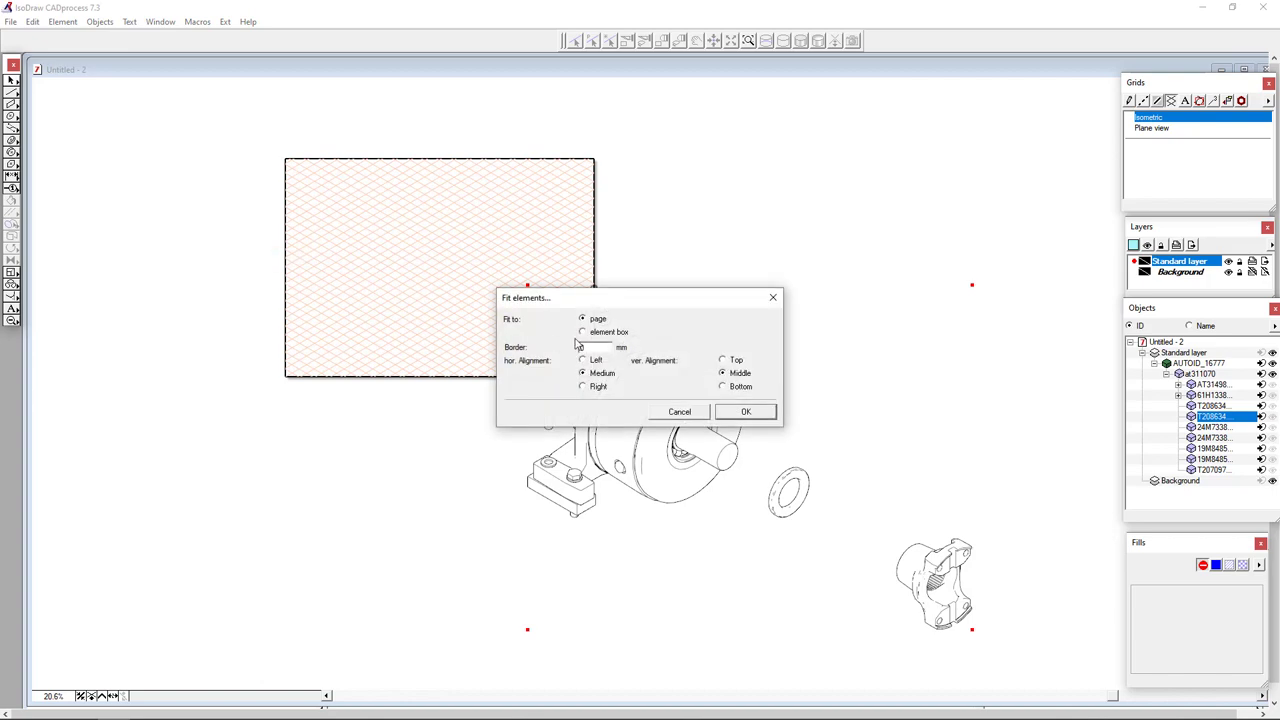
{"action": "key", "text": "Return"}
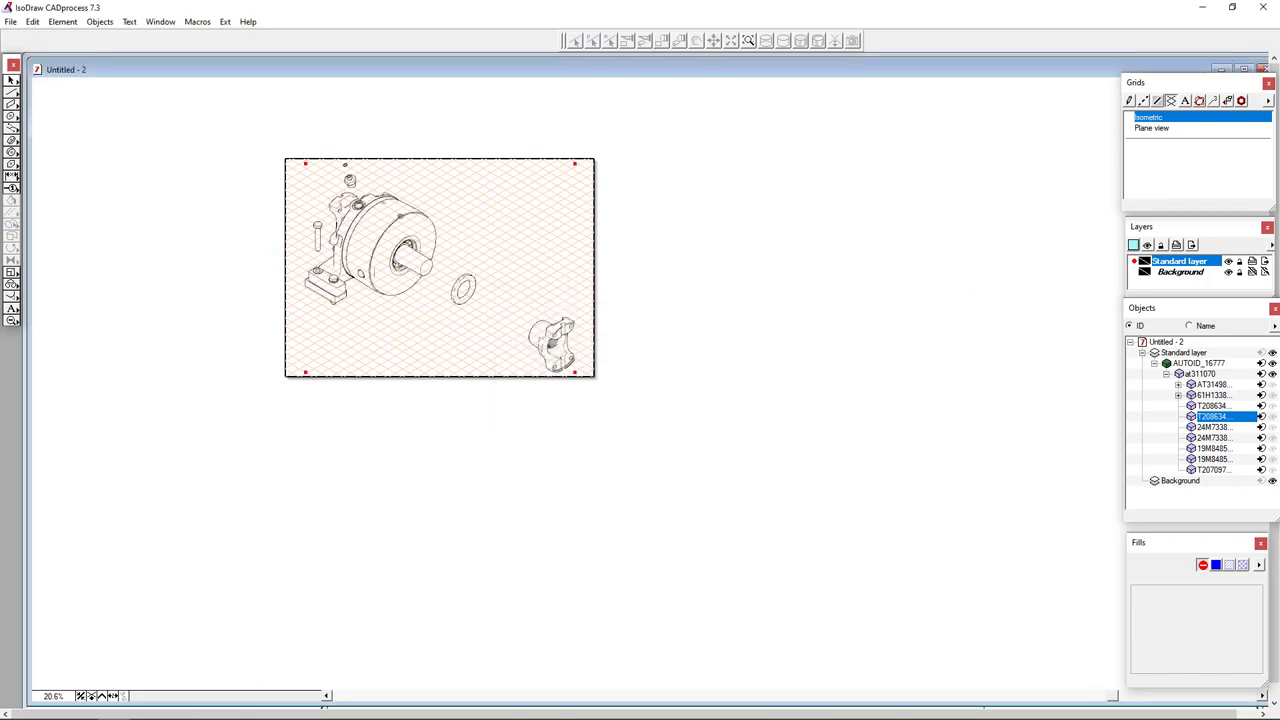
{"action": "scroll", "coordinate": [359, 124], "scroll_direction": "up", "scroll_amount": 5}
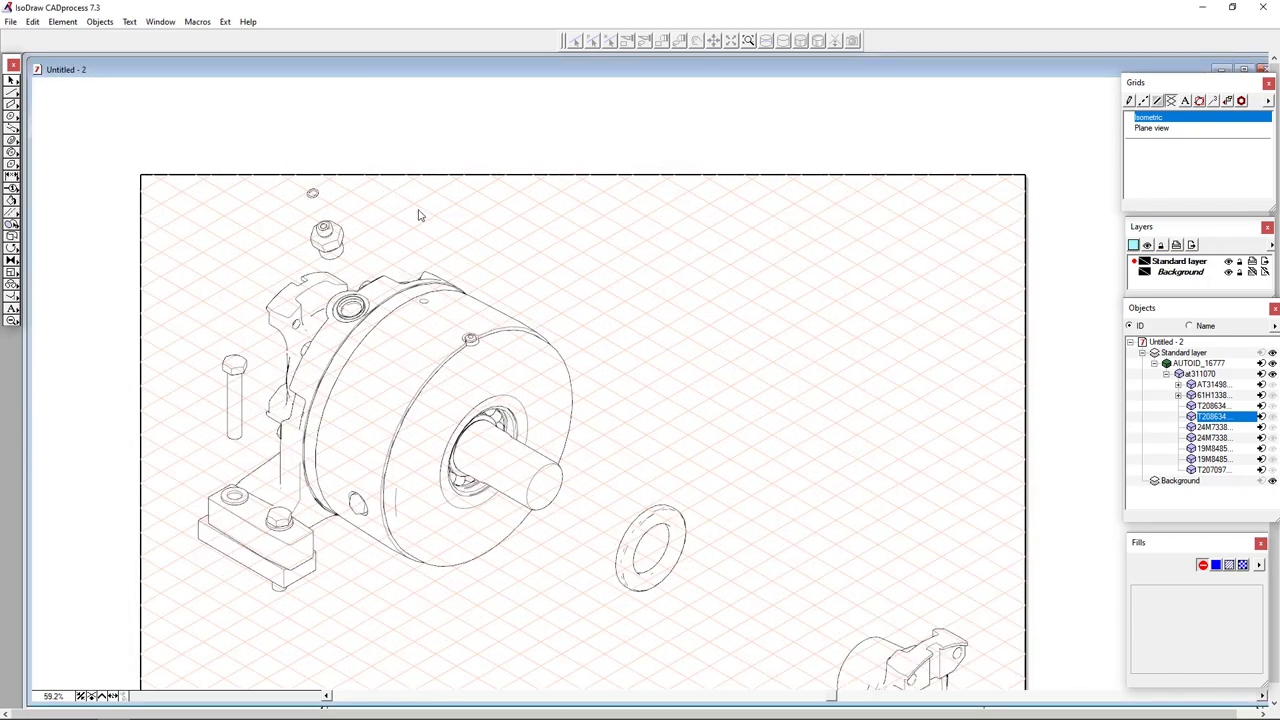
{"action": "scroll", "coordinate": [490, 236], "scroll_direction": "down", "scroll_amount": 2}
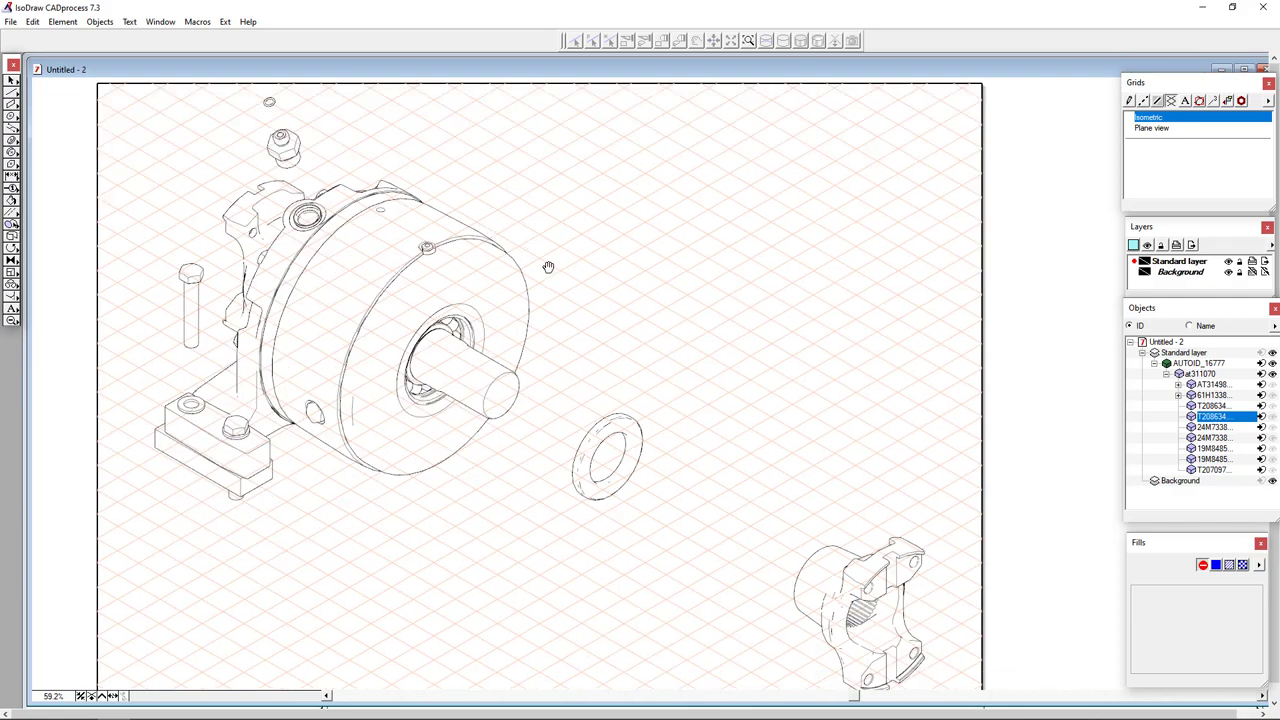
{"action": "left_click_drag", "start_coordinate": [541, 263], "coordinate": [527, 259]}
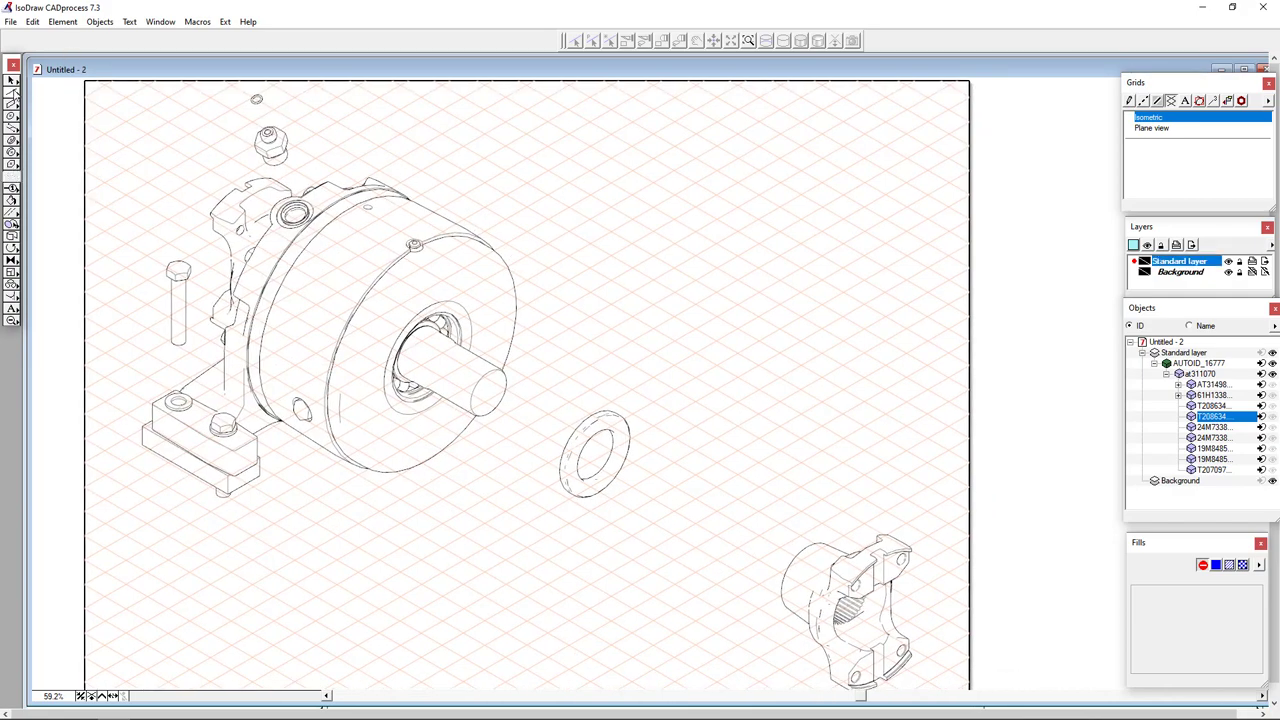
Step: Draw a Center line style line from the shaft end to the page's lower-right corner
{"action": "left_click", "coordinate": [1143, 100]}
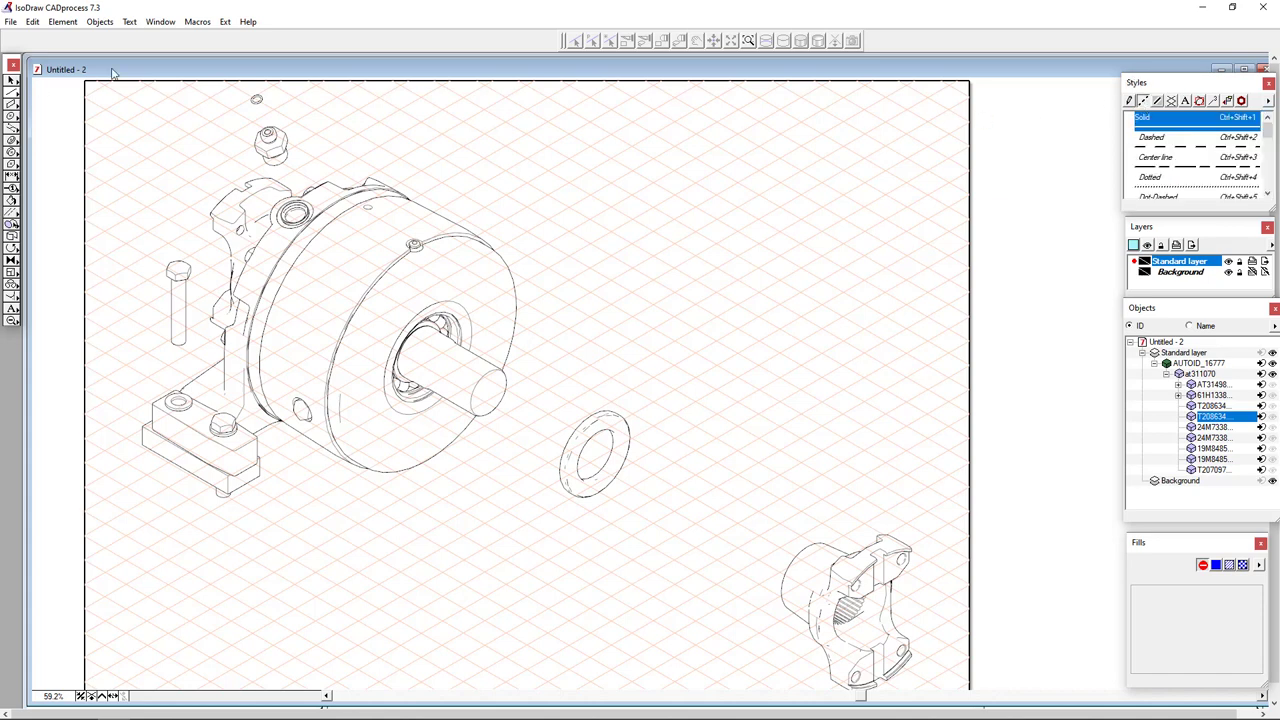
{"action": "left_click", "coordinate": [1179, 163]}
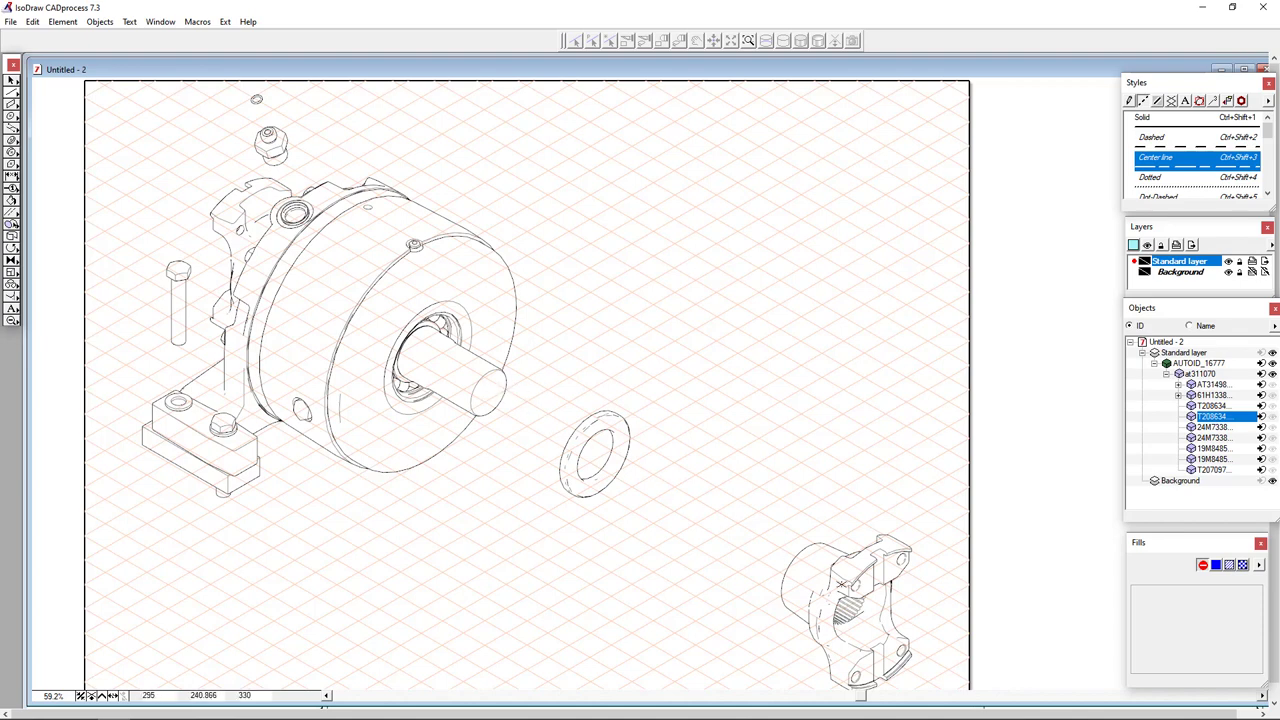
{"action": "left_click", "coordinate": [968, 663]}
Step: Shorten the dashed centre line so its lower end stops just past the yoke
{"action": "left_click_drag", "start_coordinate": [987, 685], "coordinate": [898, 640]}
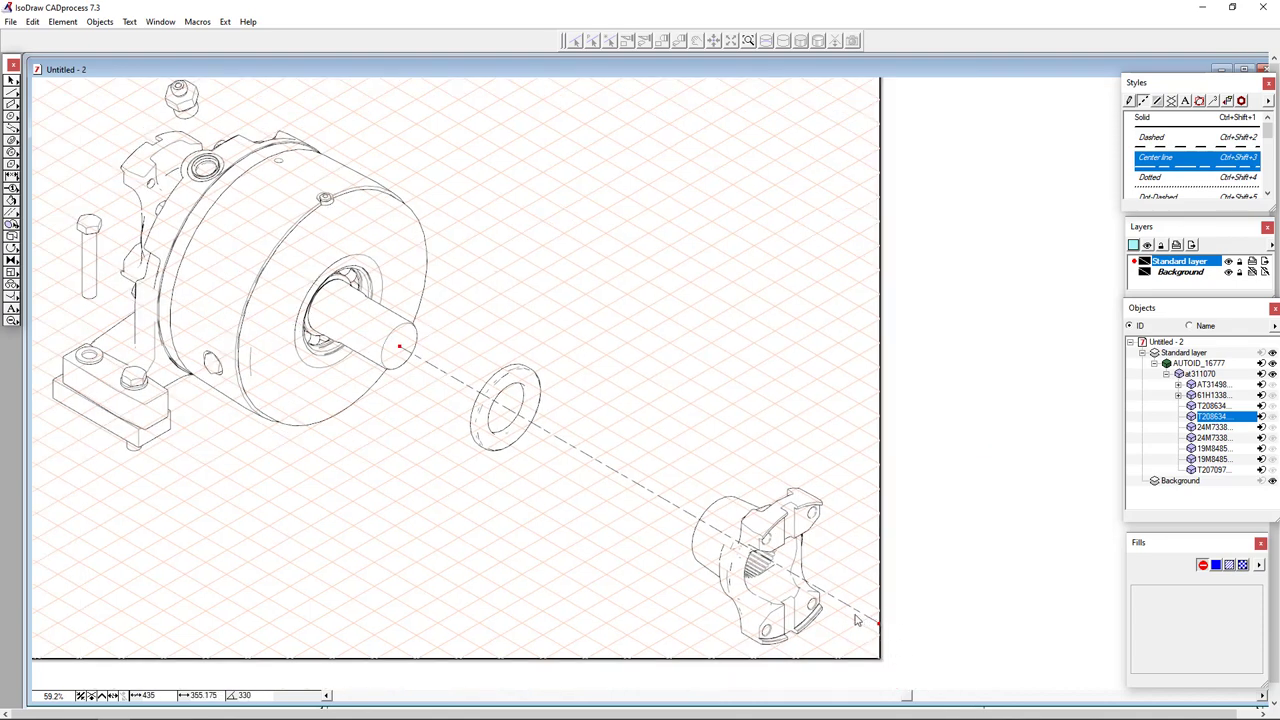
{"action": "left_click", "coordinate": [856, 612]}
{"action": "scroll", "coordinate": [480, 395], "scroll_direction": "up", "scroll_amount": 5}
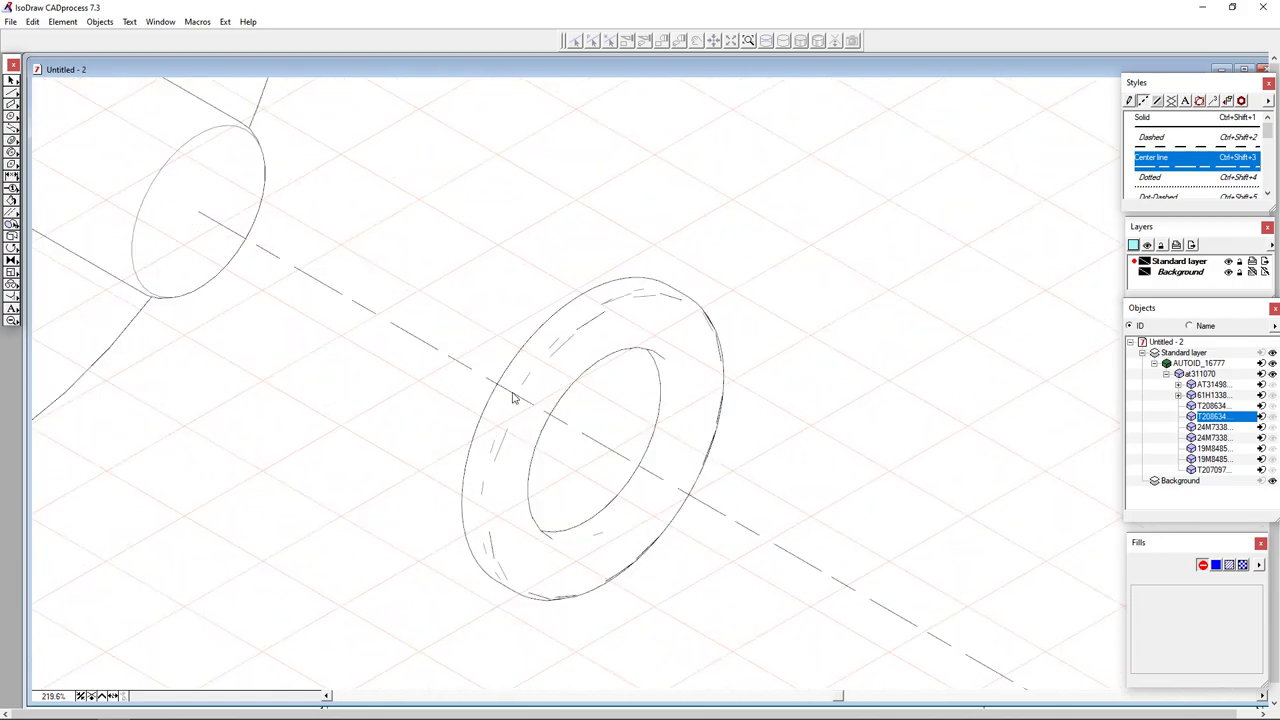
{"action": "left_click", "coordinate": [514, 398]}
{"action": "left_click", "coordinate": [520, 400]}
{"action": "key", "text": "ctrl+z"}
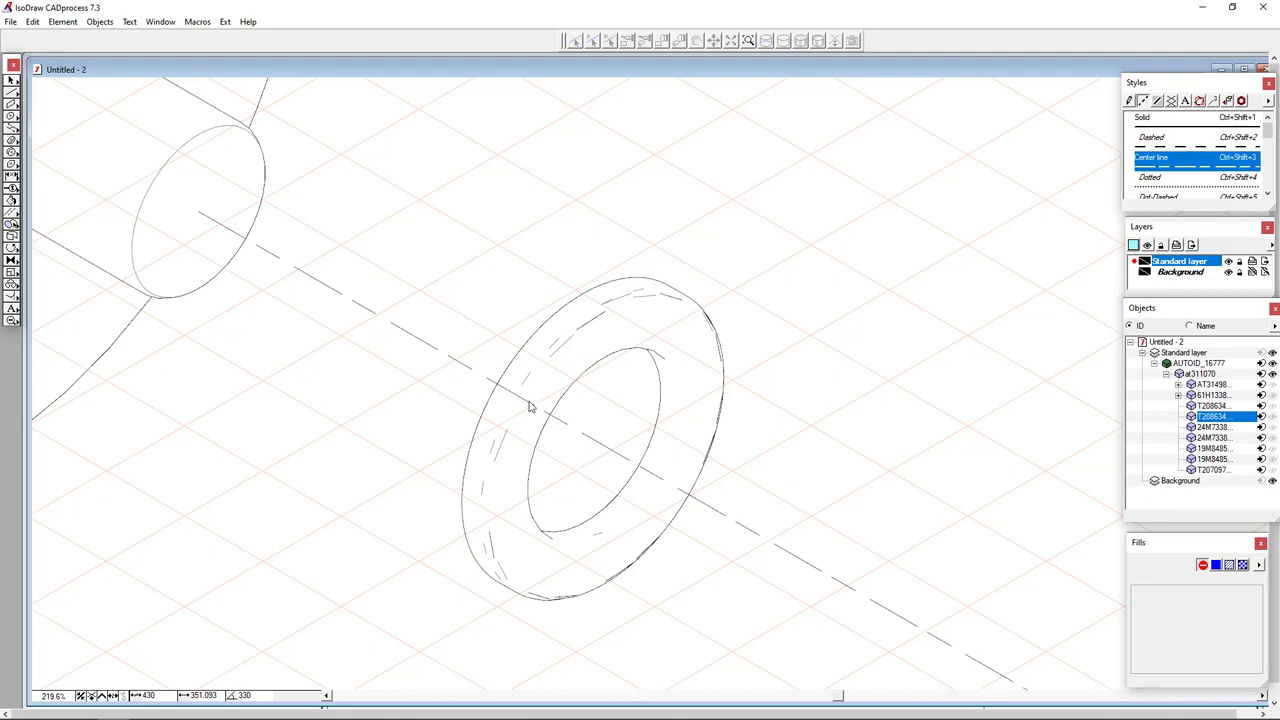
{"action": "left_click", "coordinate": [514, 398]}
{"action": "left_click", "coordinate": [485, 379]}
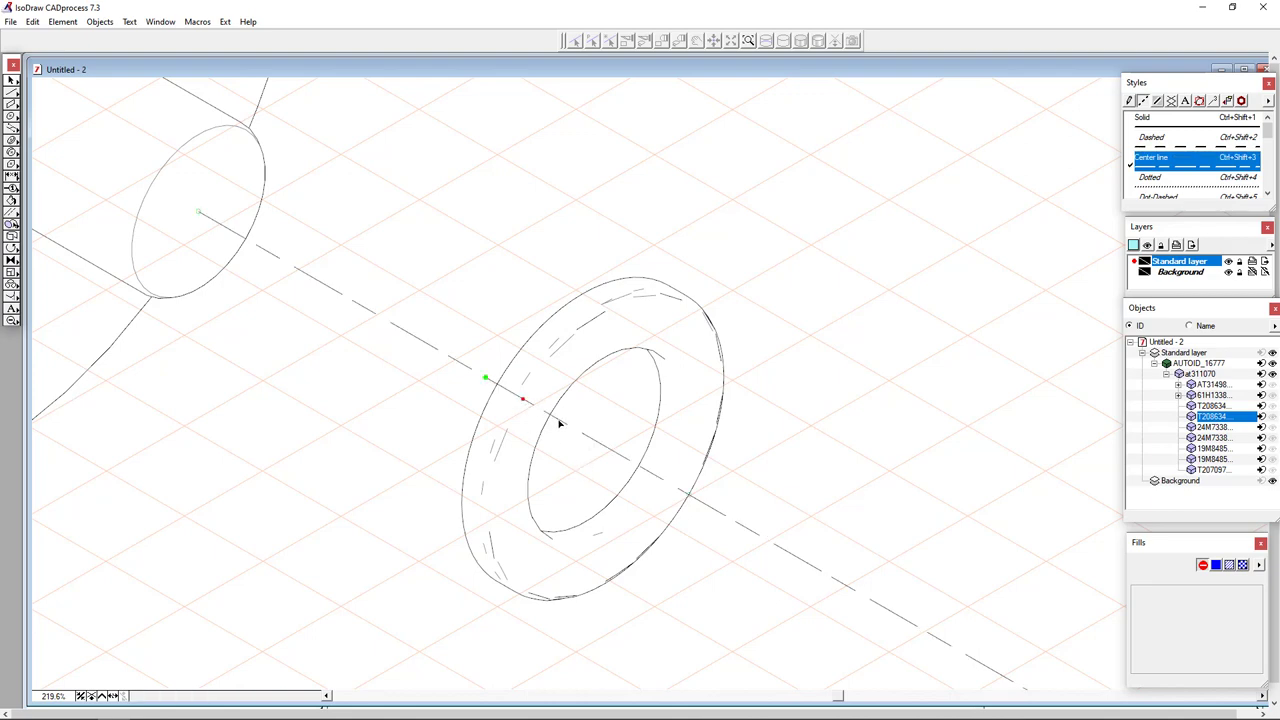
{"action": "scroll", "coordinate": [611, 423], "scroll_direction": "down", "scroll_amount": 3}
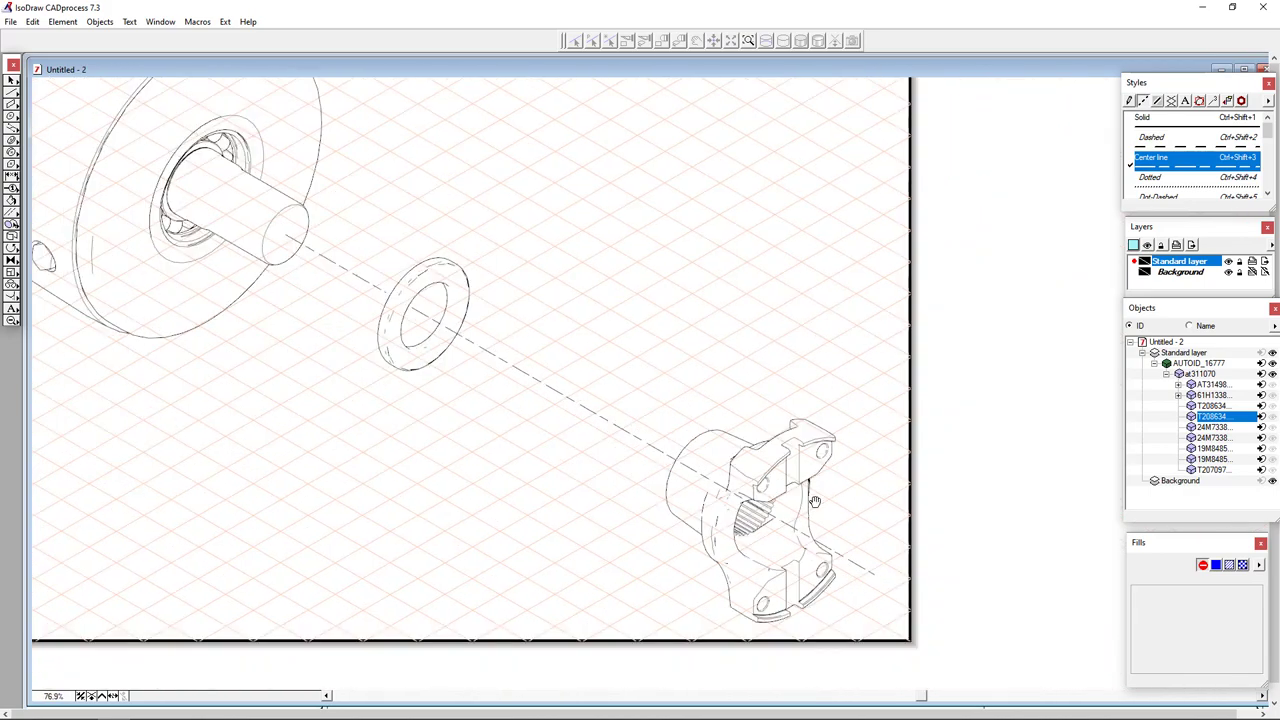
{"action": "scroll", "coordinate": [815, 501], "scroll_direction": "up", "scroll_amount": 3}
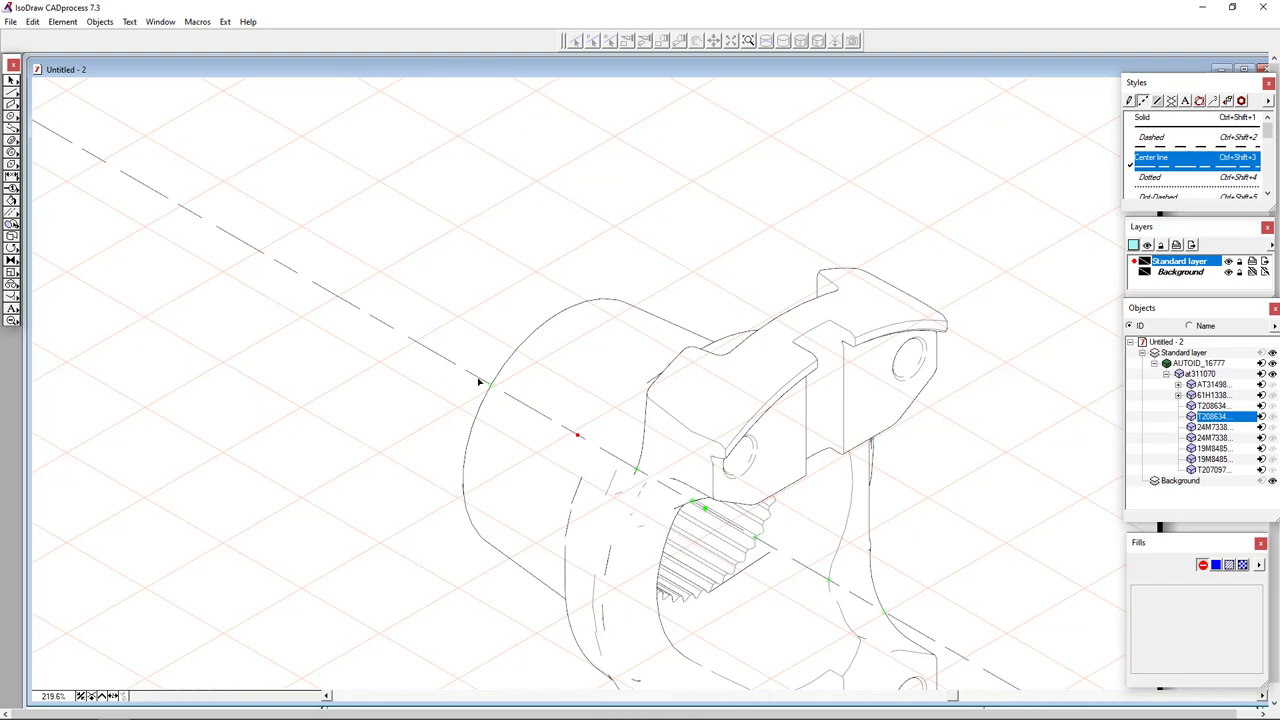
{"action": "key", "text": "ctrl+0"}
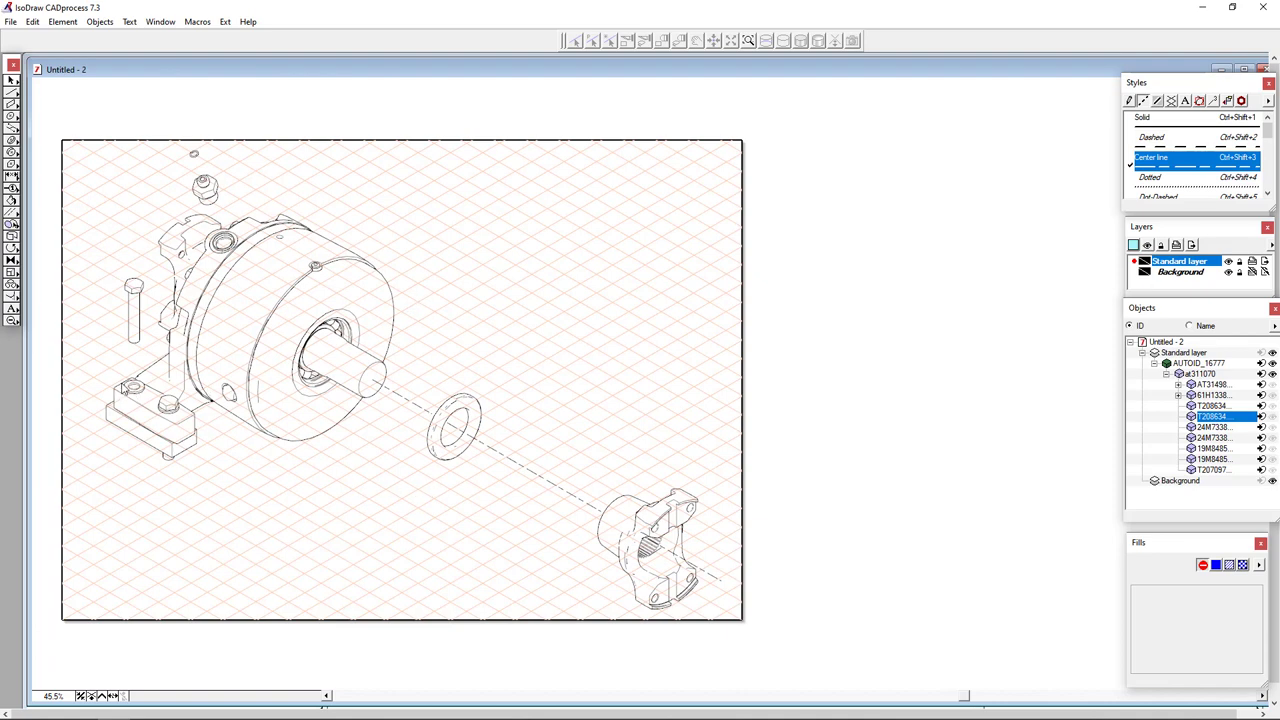
Step: Select everything and check in Placed Files that the linked at311070.pvz is up to date
{"action": "left_click", "coordinate": [133, 396]}
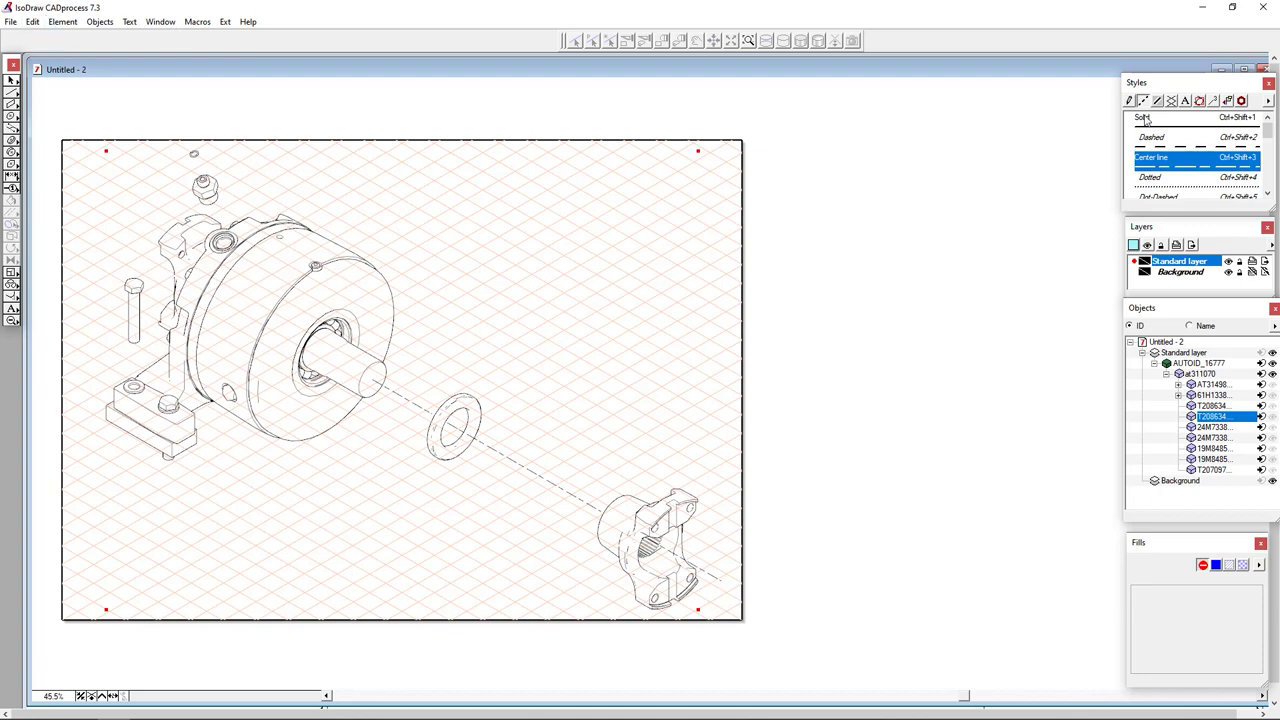
{"action": "left_click", "coordinate": [1228, 101]}
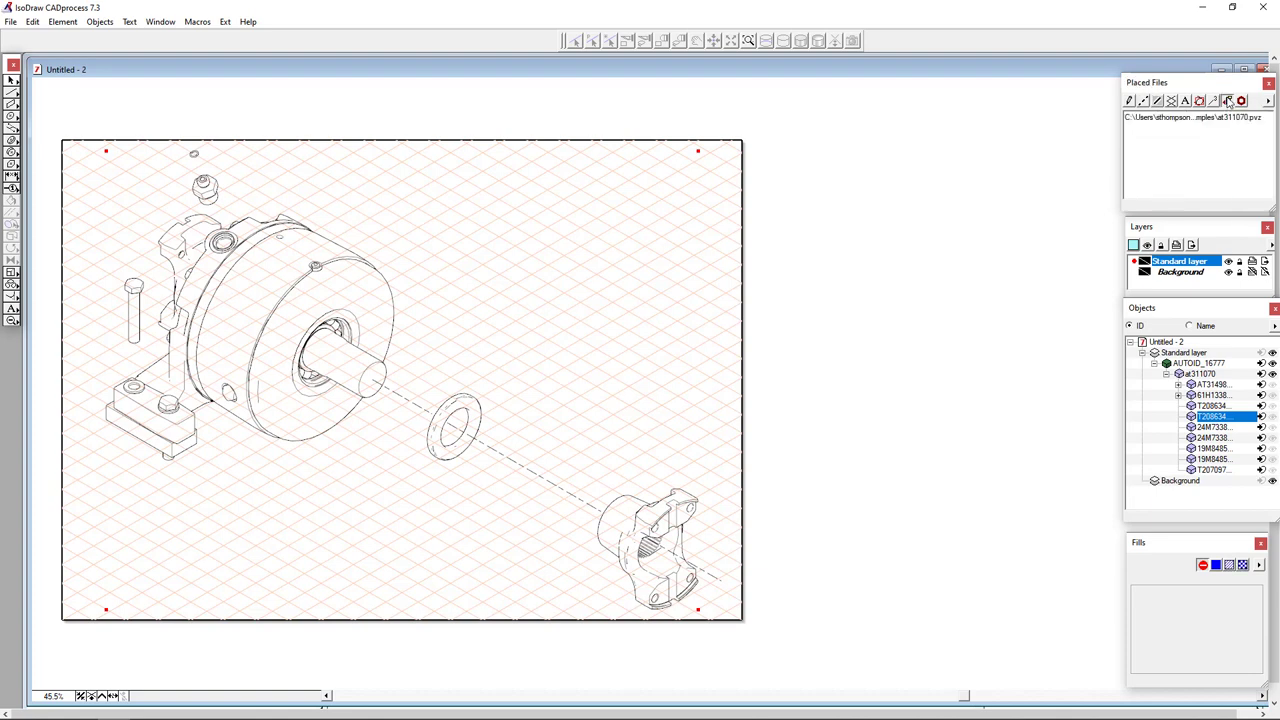
{"action": "left_click", "coordinate": [1212, 118]}
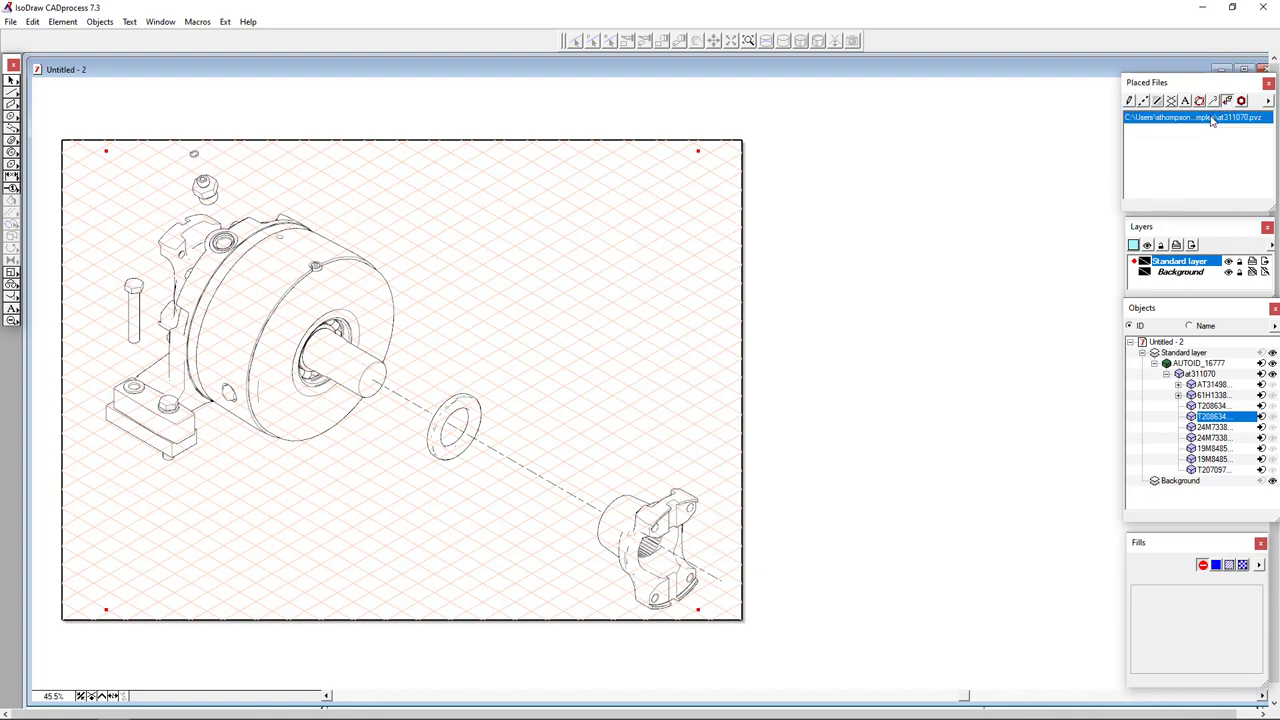
{"action": "left_click", "coordinate": [1267, 107]}
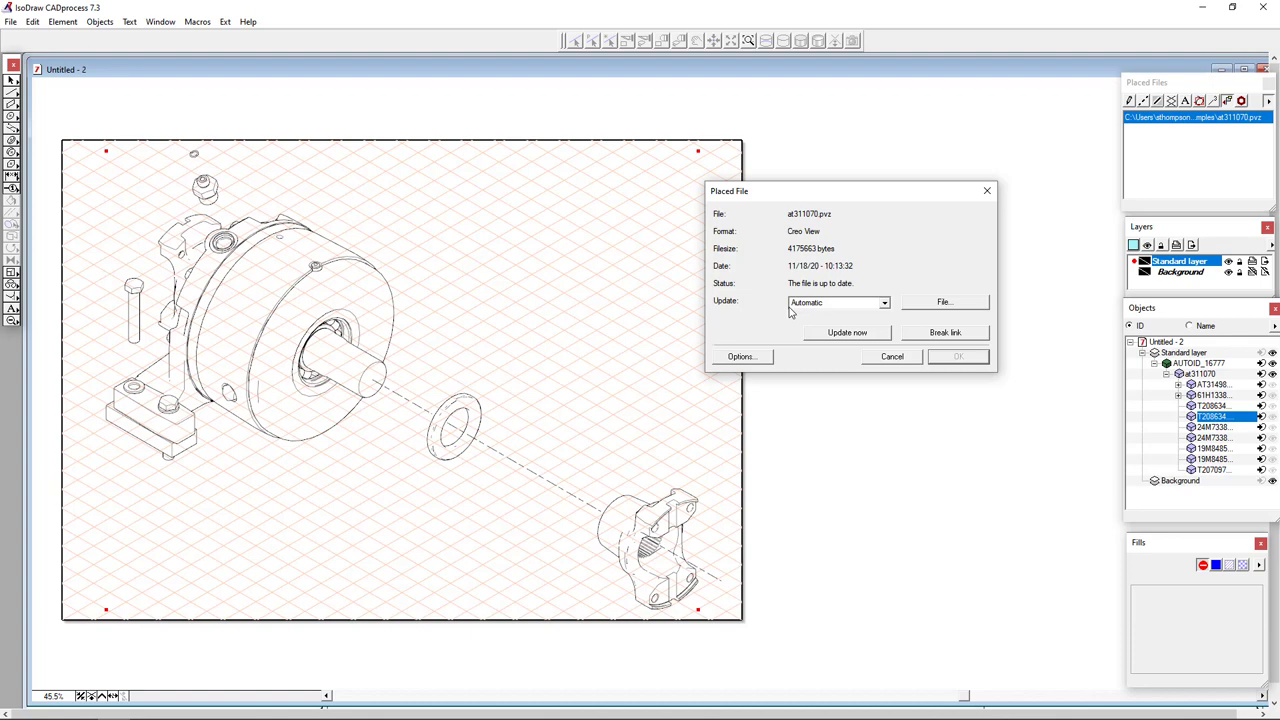
{"action": "left_click", "coordinate": [900, 357]}
{"action": "left_click", "coordinate": [33, 21]}
Step: In the 3D transformation, select the cylinder housing and hide it to reveal the inner parts
{"action": "mouse_move", "coordinate": [64, 22]}
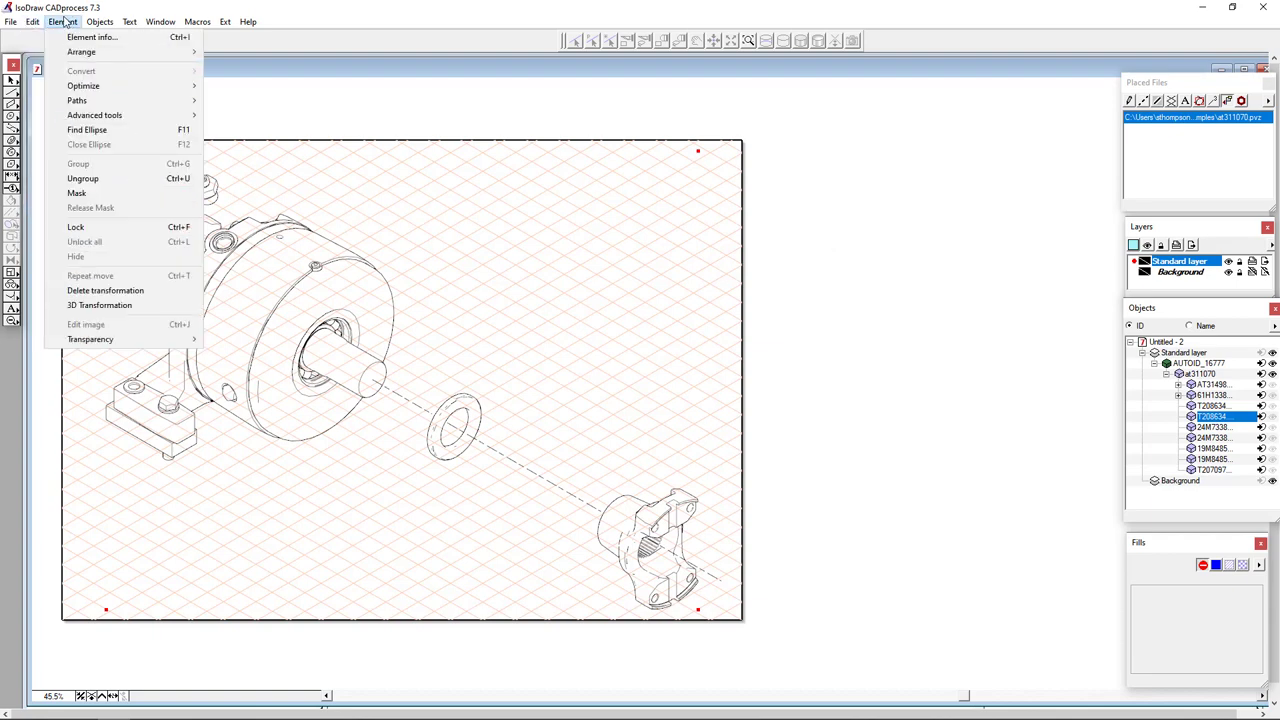
{"action": "left_click", "coordinate": [110, 306]}
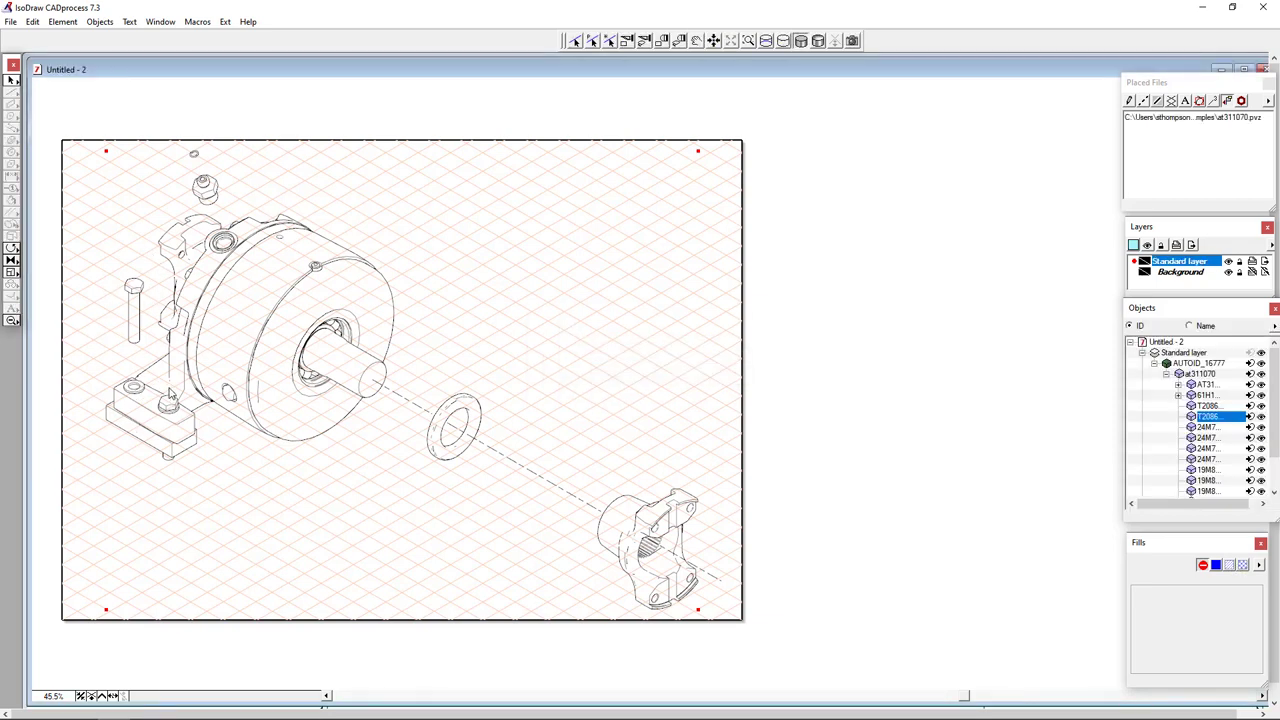
{"action": "left_click", "coordinate": [262, 307]}
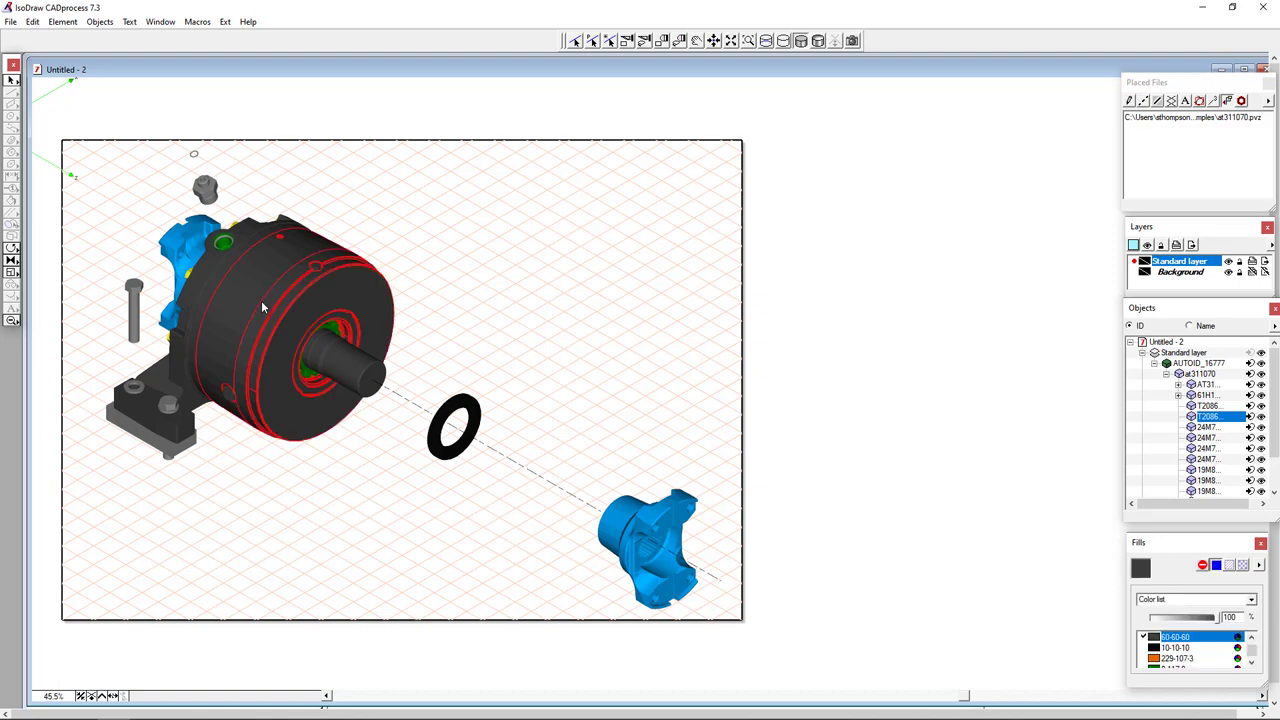
{"action": "left_click", "coordinate": [1261, 421]}
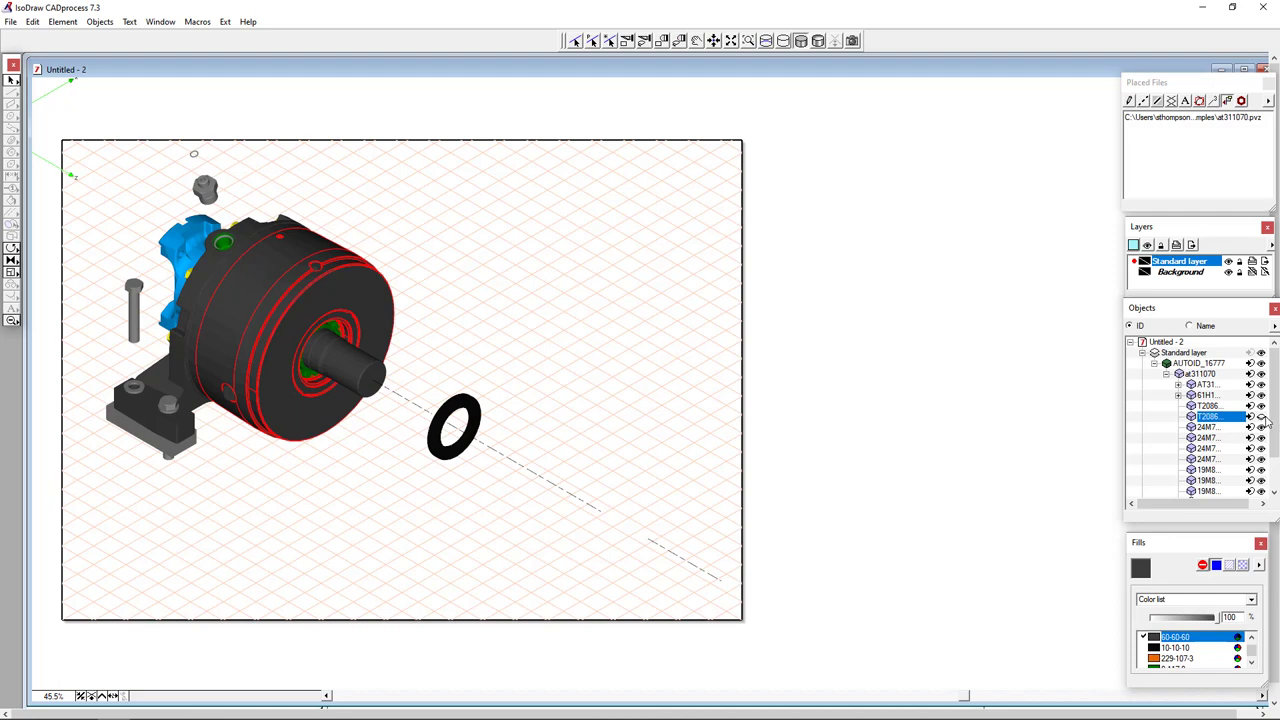
{"action": "left_click", "coordinate": [1261, 418]}
{"action": "right_click", "coordinate": [298, 320]}
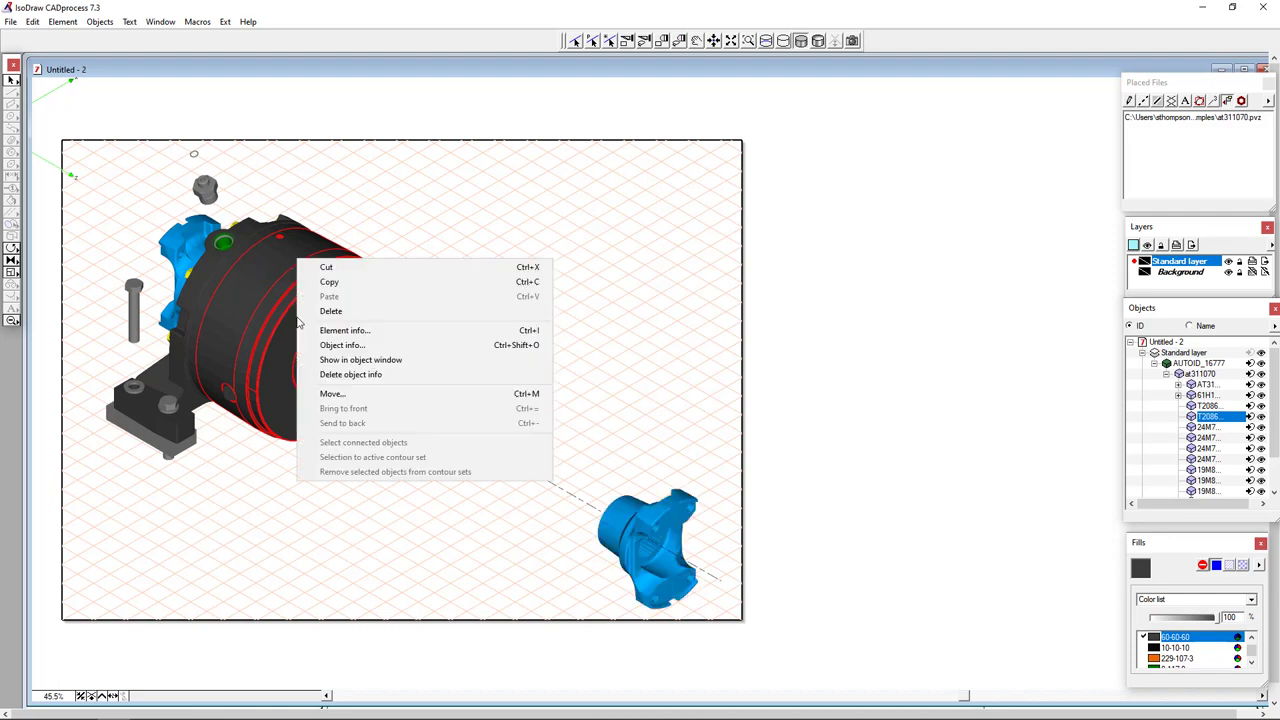
{"action": "left_click", "coordinate": [372, 362]}
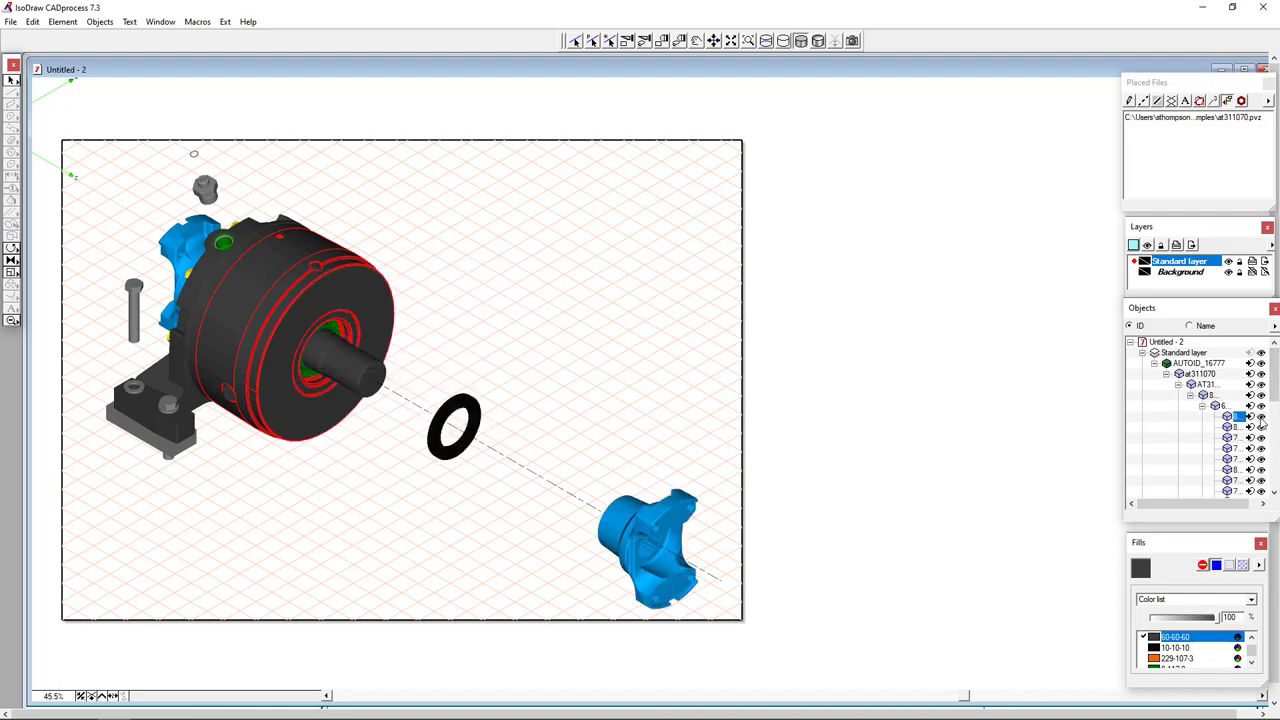
{"action": "left_click", "coordinate": [1261, 417]}
Step: Lift the small washer off the base, then project the model as a hidden-line drawing with thick/thin lines
{"action": "left_click", "coordinate": [50, 344]}
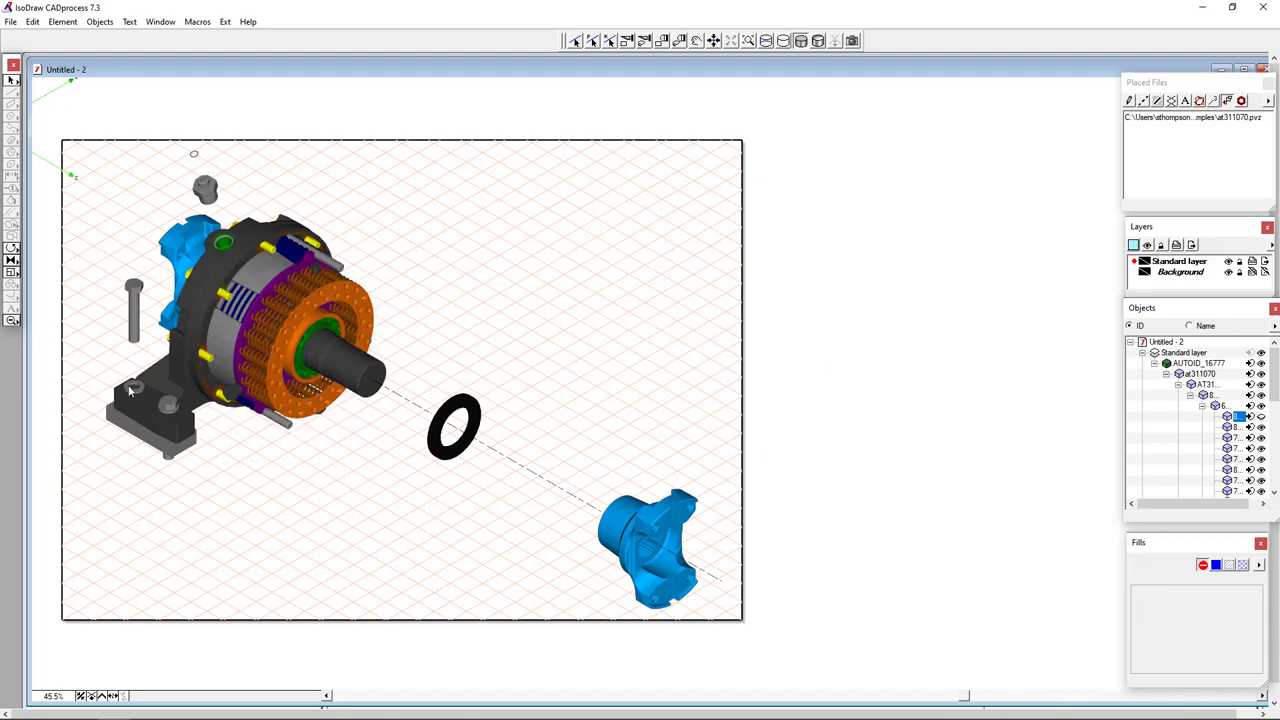
{"action": "left_click", "coordinate": [136, 390]}
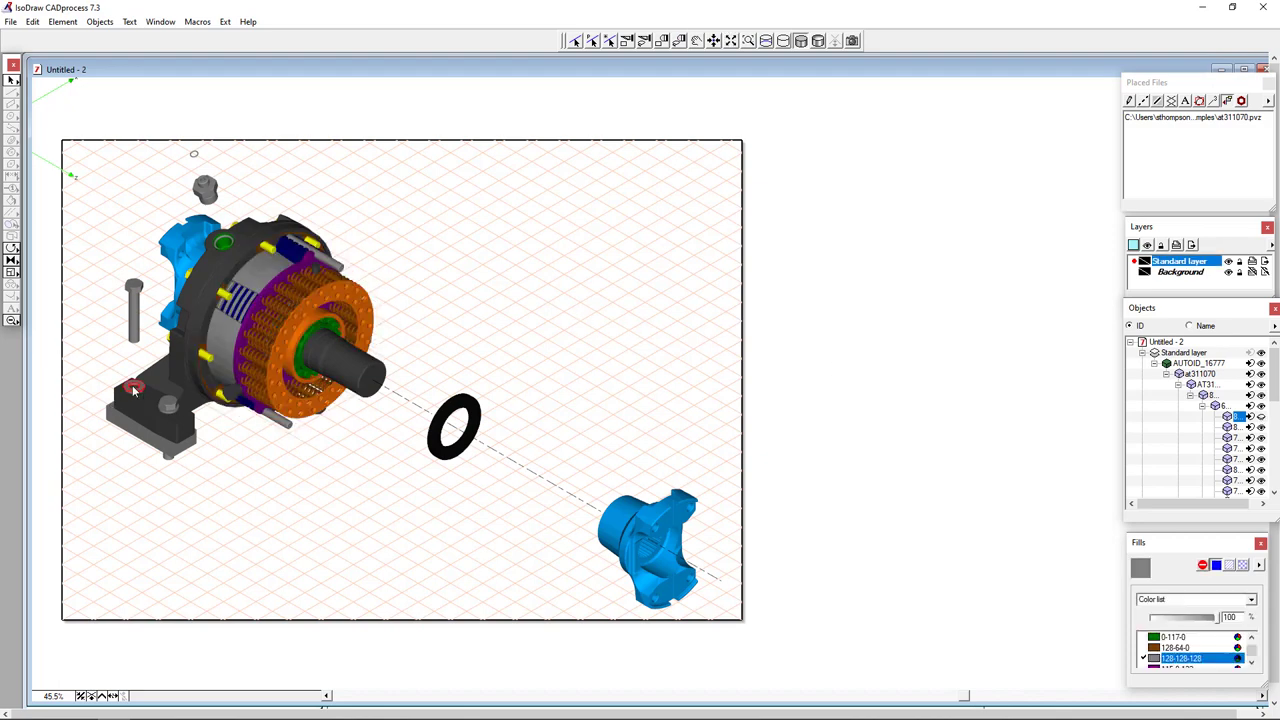
{"action": "left_click_drag", "start_coordinate": [134, 391], "coordinate": [134, 362]}
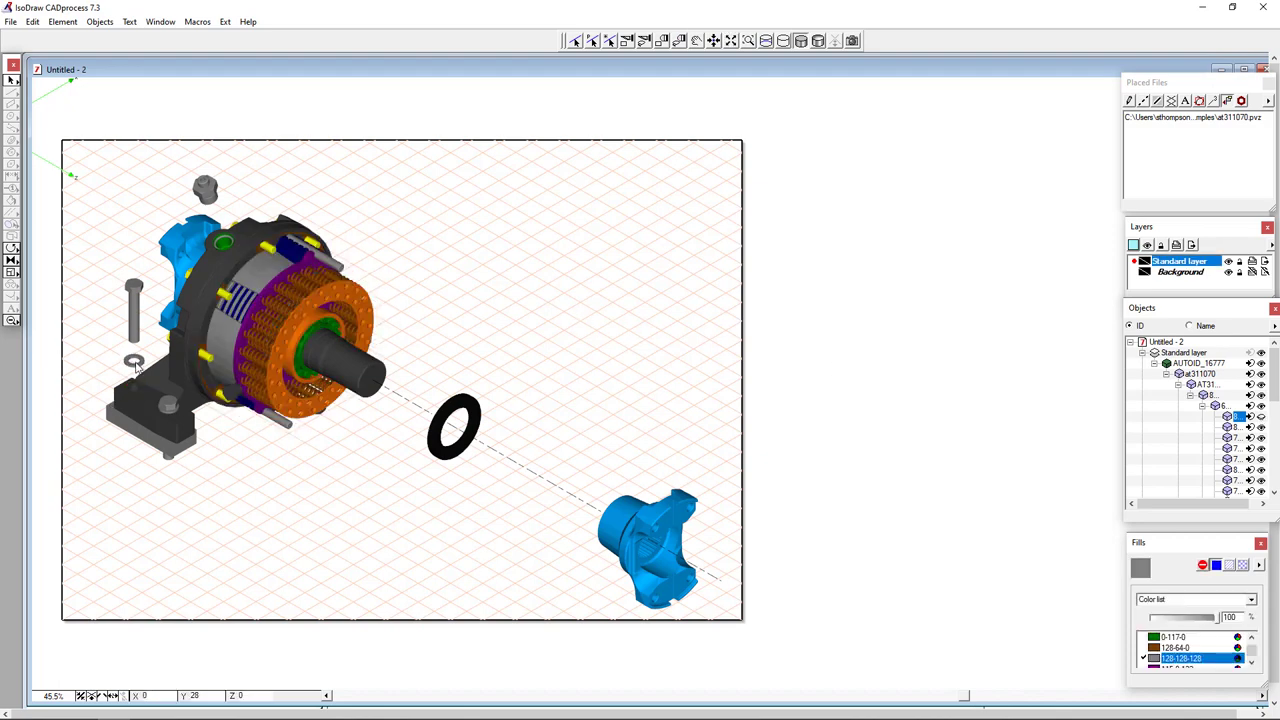
{"action": "left_click", "coordinate": [322, 525]}
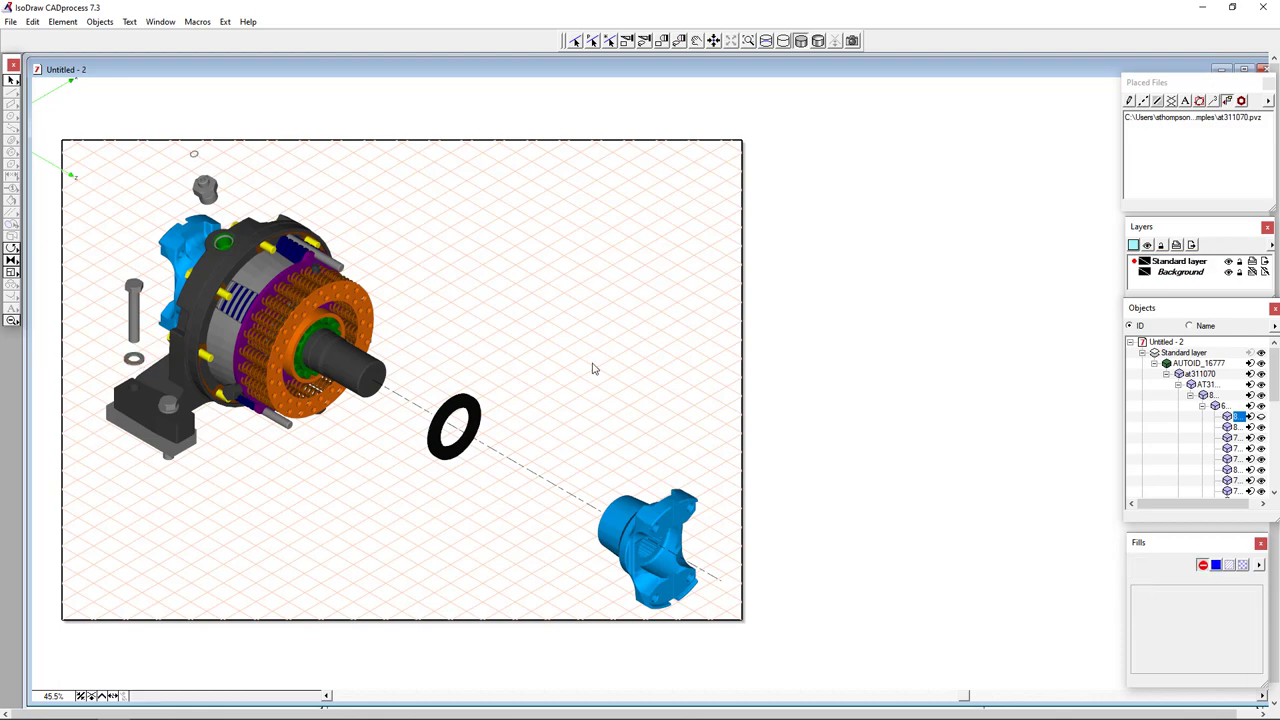
{"action": "left_click", "coordinate": [858, 40]}
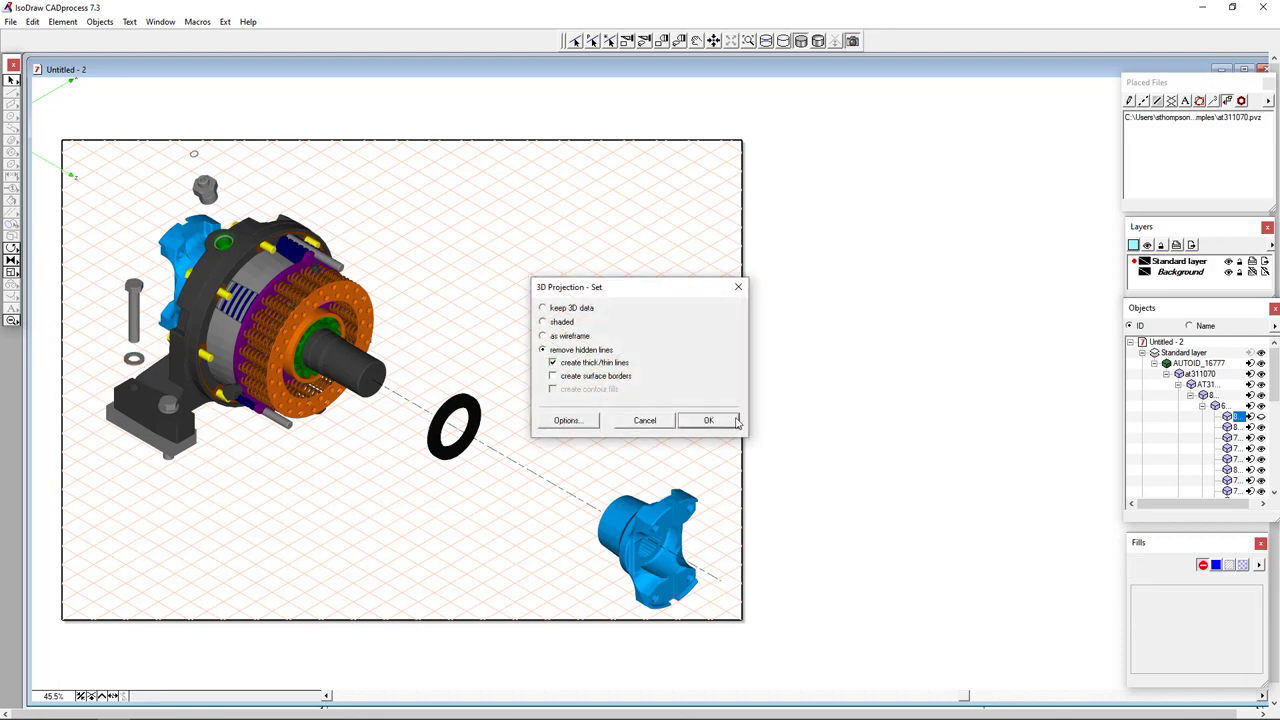
{"action": "left_click", "coordinate": [724, 425]}
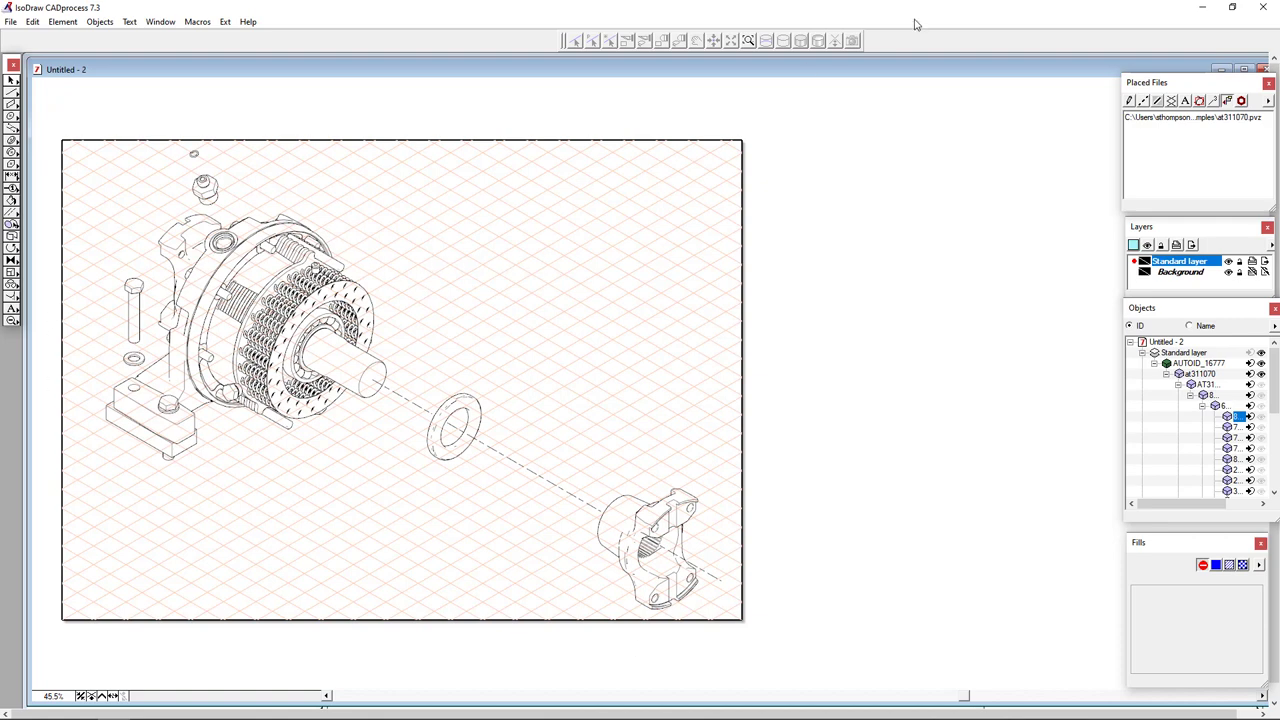
Step: Open a line style's settings from the Styles panel and close them unchanged
{"action": "left_click", "coordinate": [1143, 100]}
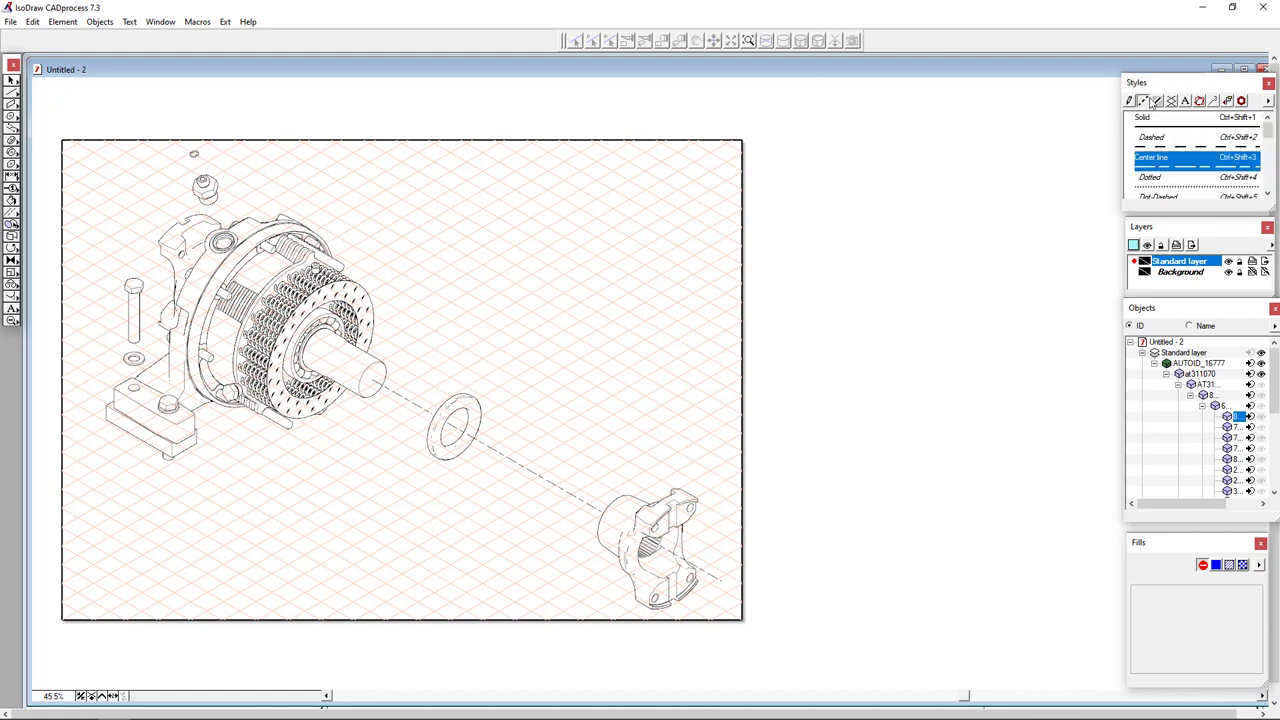
{"action": "right_click", "coordinate": [1238, 119]}
{"action": "left_click", "coordinate": [1232, 117]}
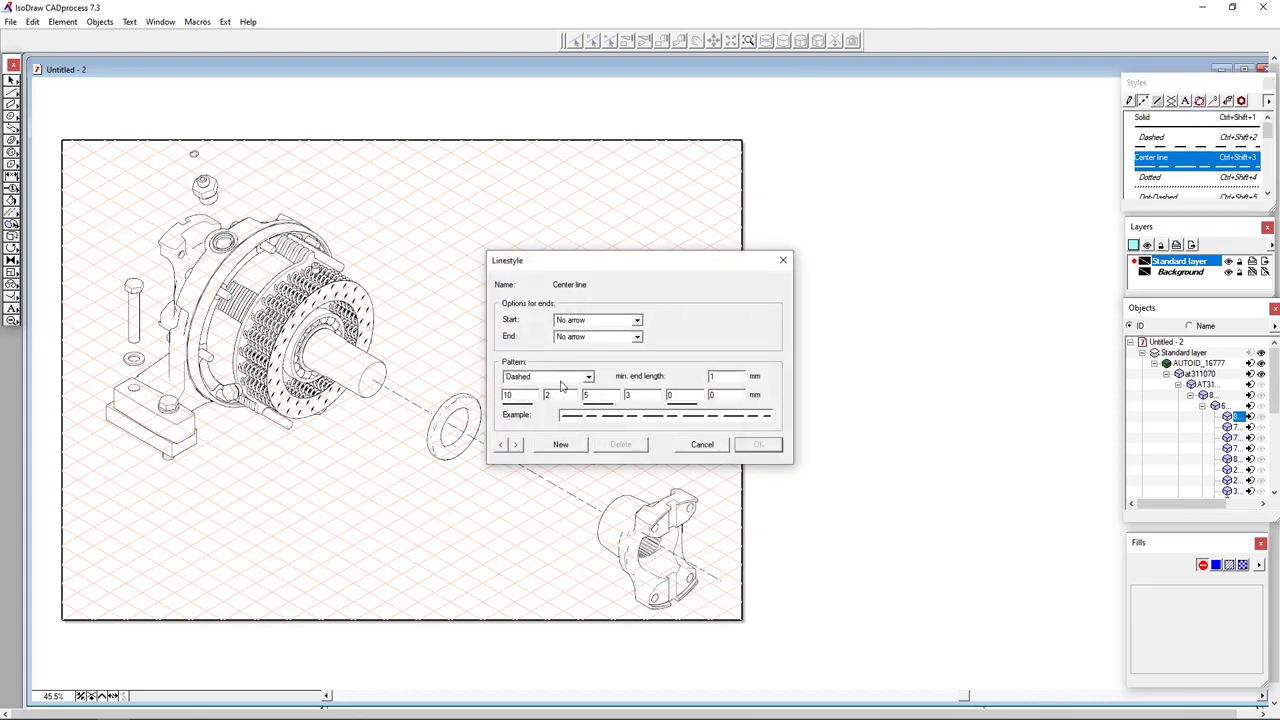
{"action": "left_click", "coordinate": [713, 446]}
Step: Change the Normal callout style's shape to a circle and apply the style
{"action": "left_click", "coordinate": [1213, 102]}
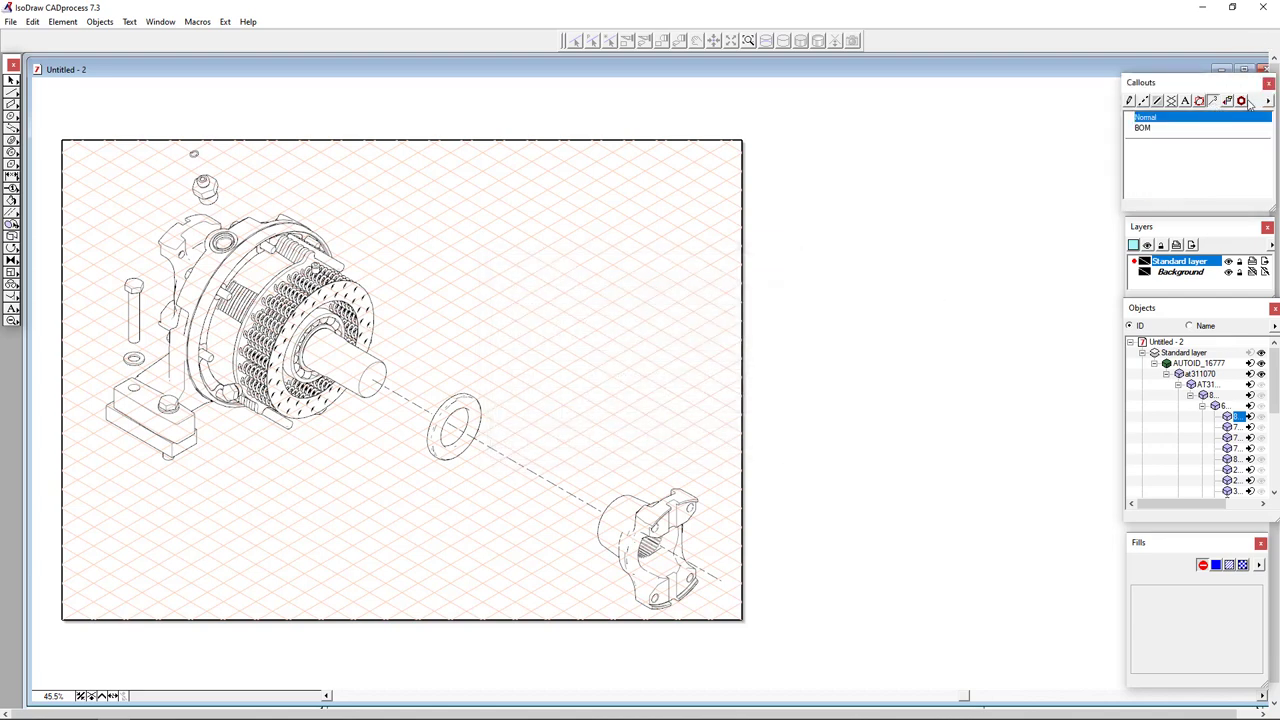
{"action": "left_click", "coordinate": [1269, 102]}
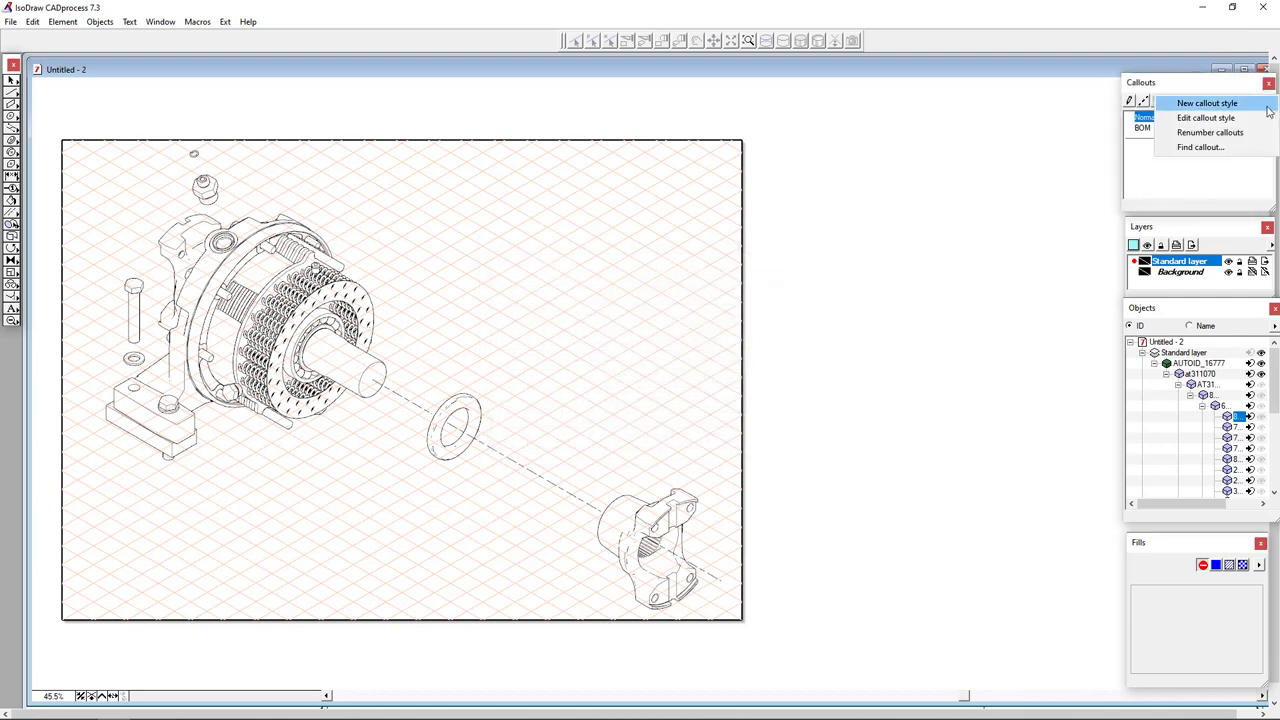
{"action": "left_click", "coordinate": [1221, 119]}
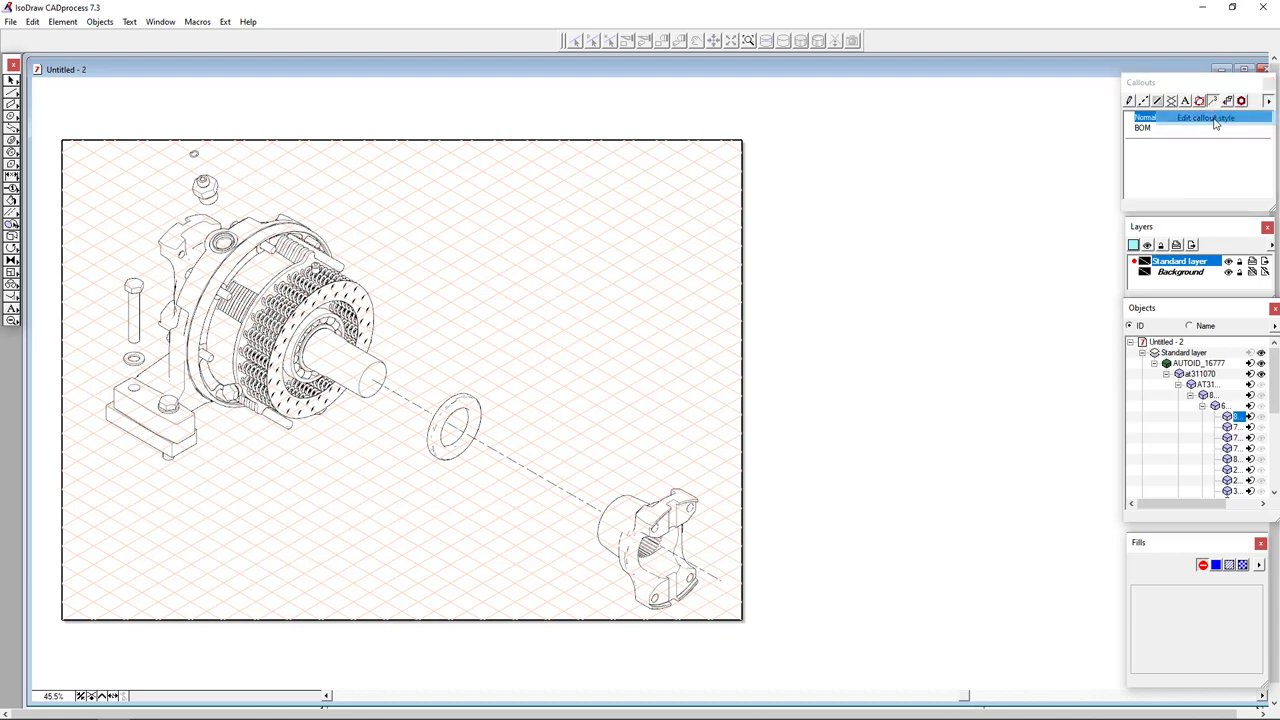
{"action": "left_click_drag", "start_coordinate": [624, 254], "coordinate": [773, 187]}
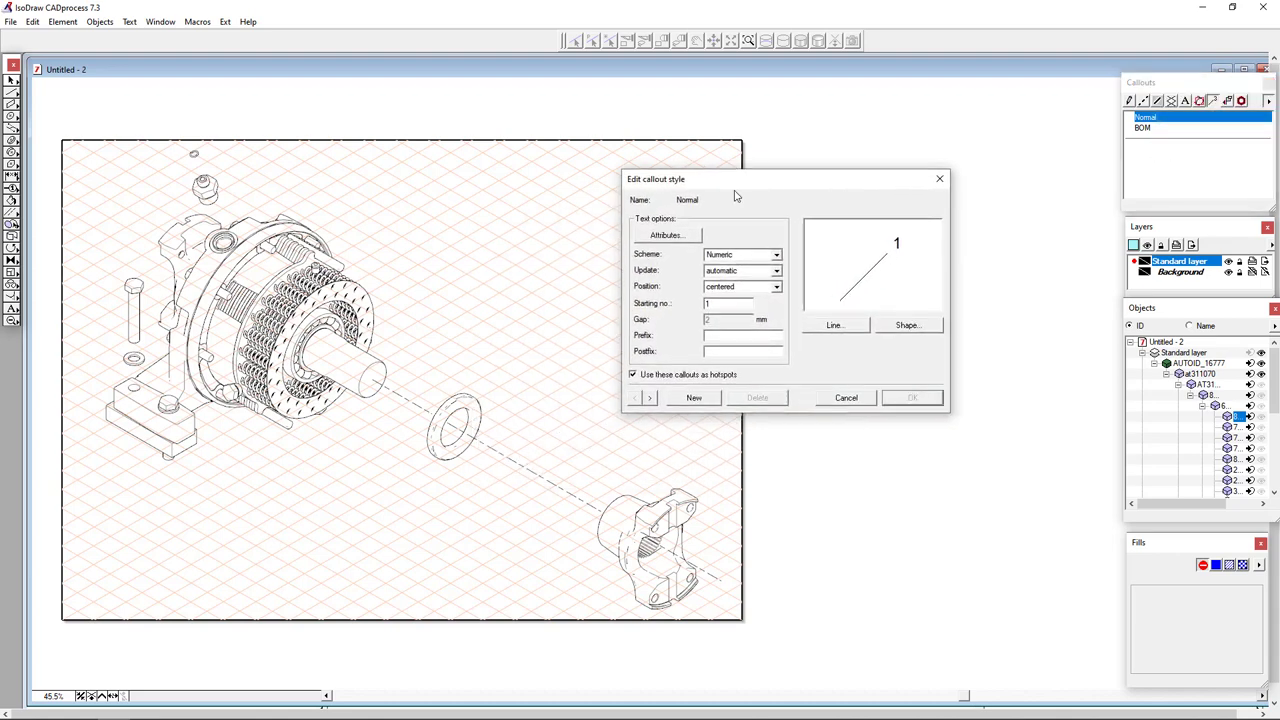
{"action": "left_click", "coordinate": [666, 238]}
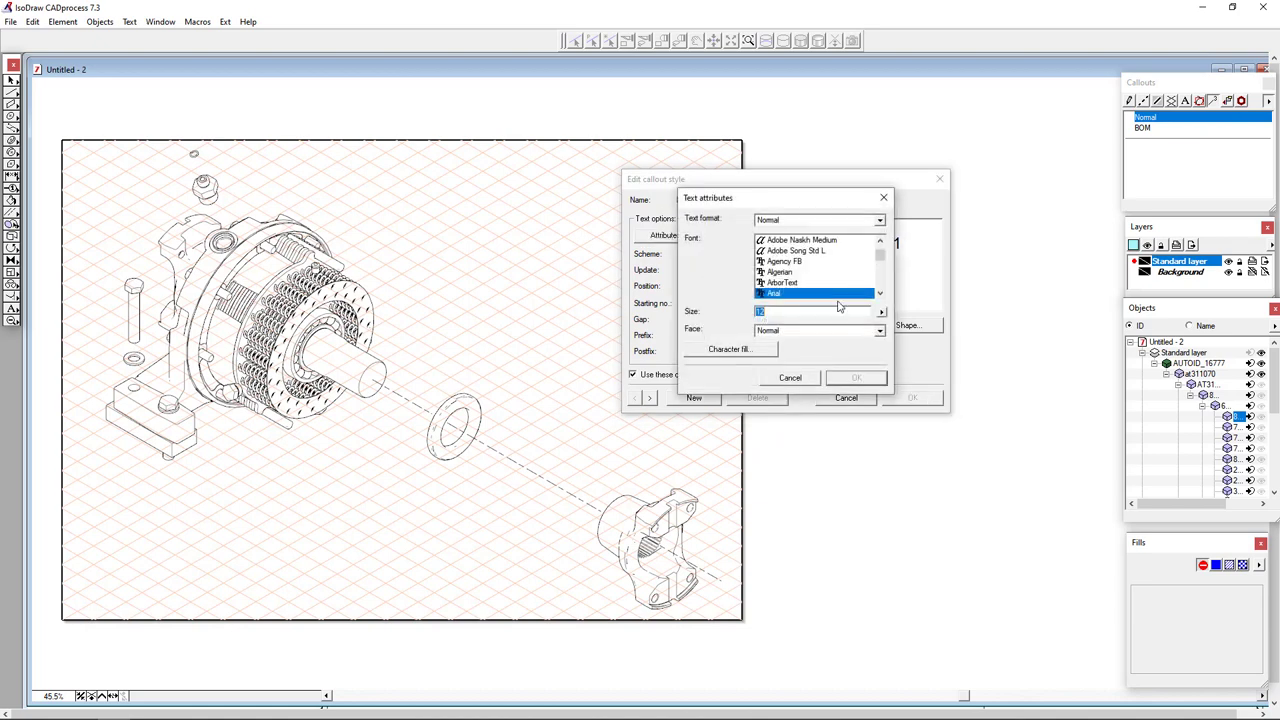
{"action": "left_click", "coordinate": [885, 198]}
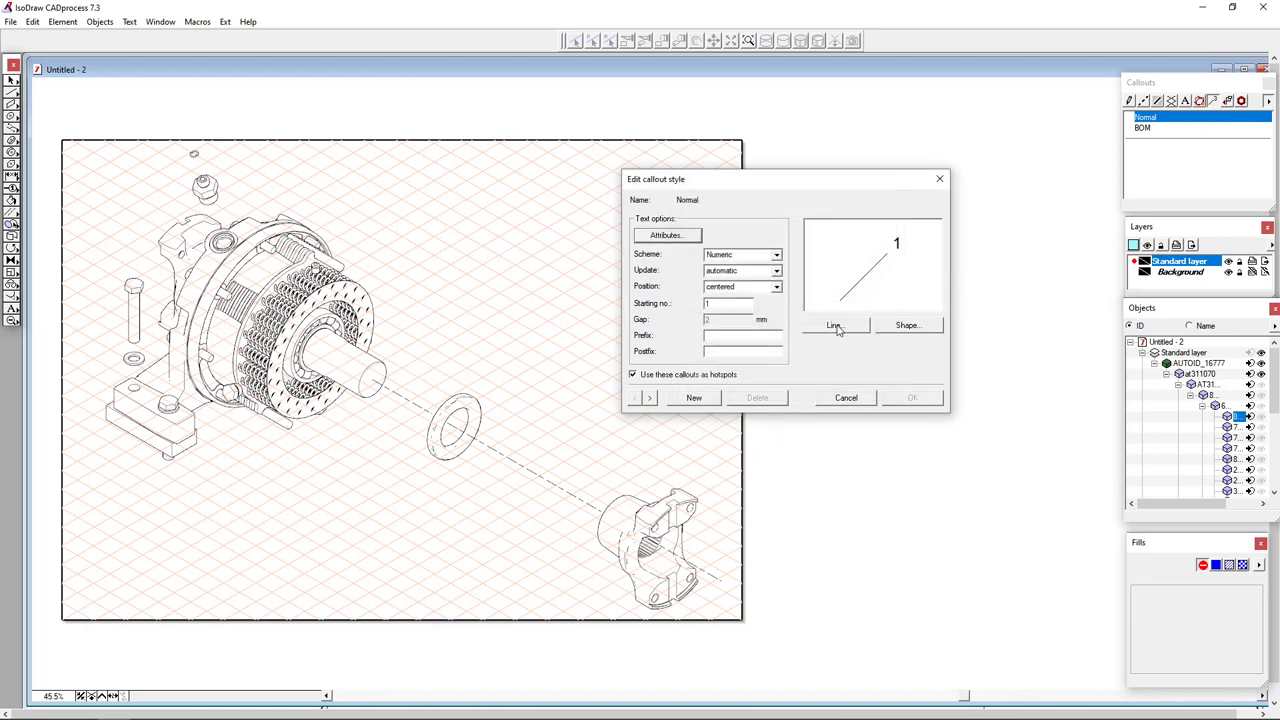
{"action": "left_click", "coordinate": [908, 326]}
{"action": "left_click", "coordinate": [772, 234]}
{"action": "left_click", "coordinate": [714, 258]}
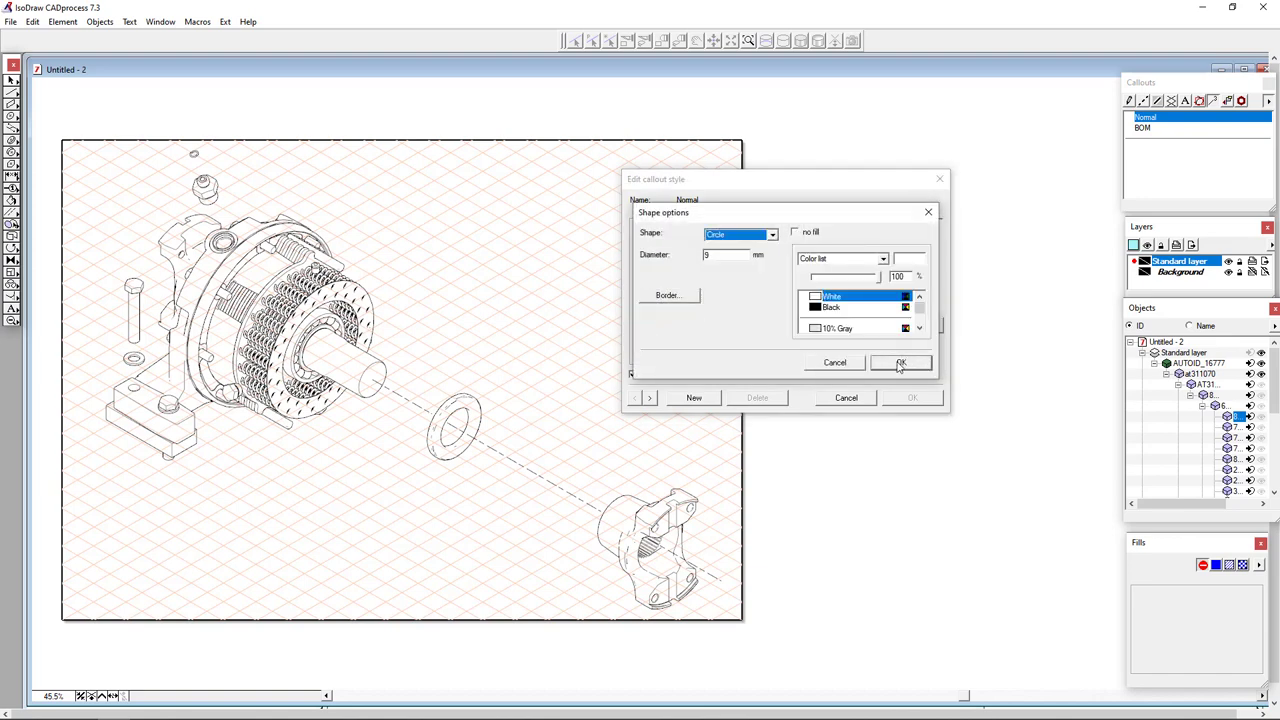
{"action": "left_click", "coordinate": [900, 364]}
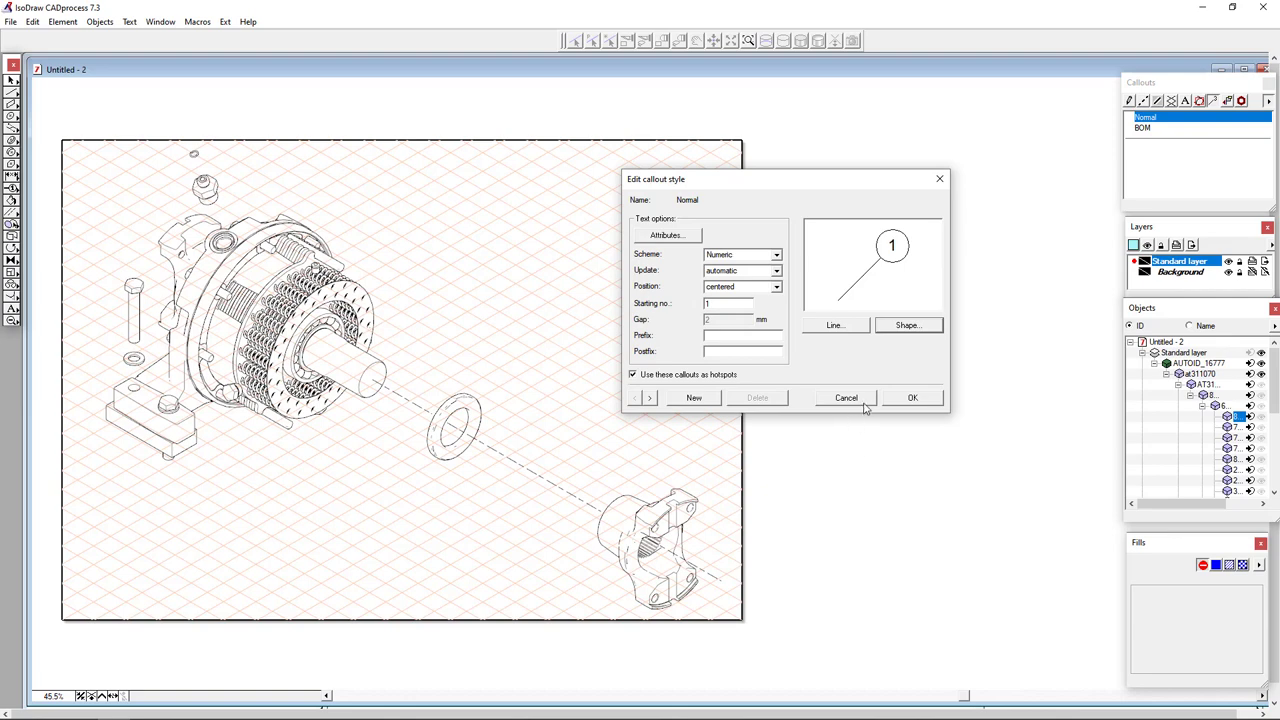
{"action": "left_click", "coordinate": [911, 399]}
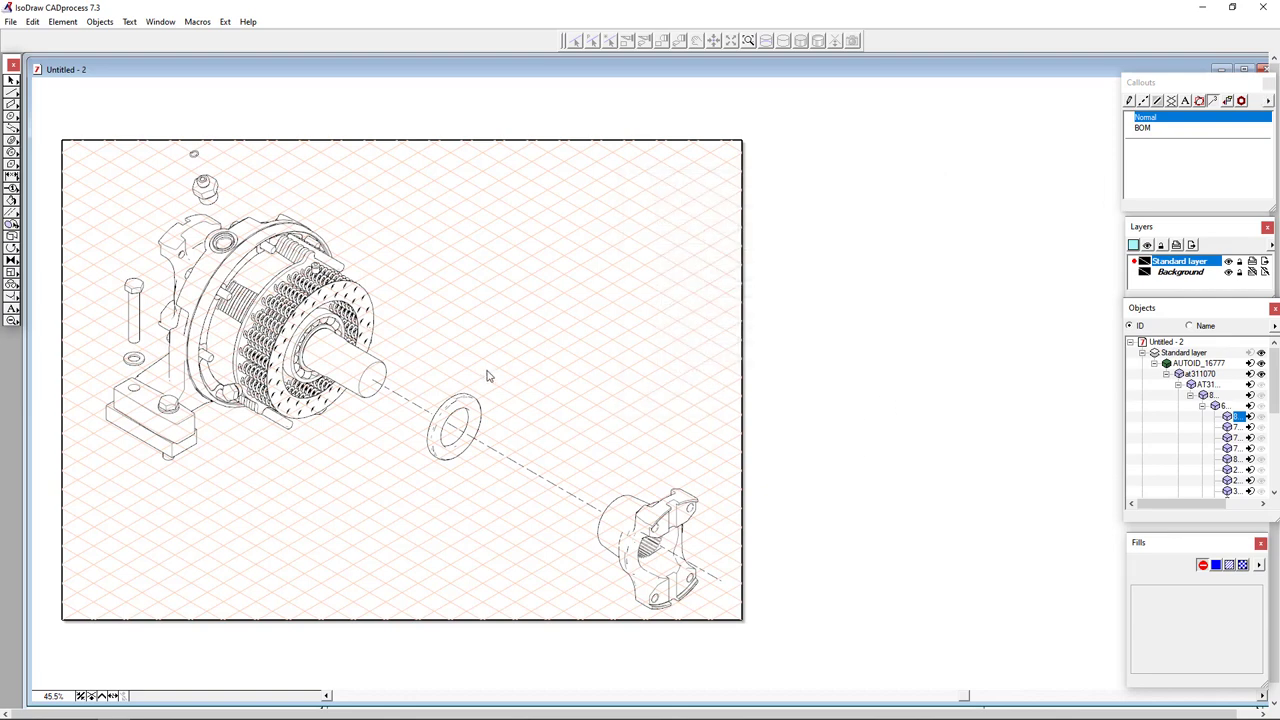
Step: Show the parts library beside the drawing and browse the BallBearings B variants
{"action": "mouse_move", "coordinate": [414, 292]}
{"action": "left_mouse_down"}
{"action": "mouse_move", "coordinate": [491, 289]}
{"action": "mouse_move", "coordinate": [426, 287]}
{"action": "left_mouse_up"}
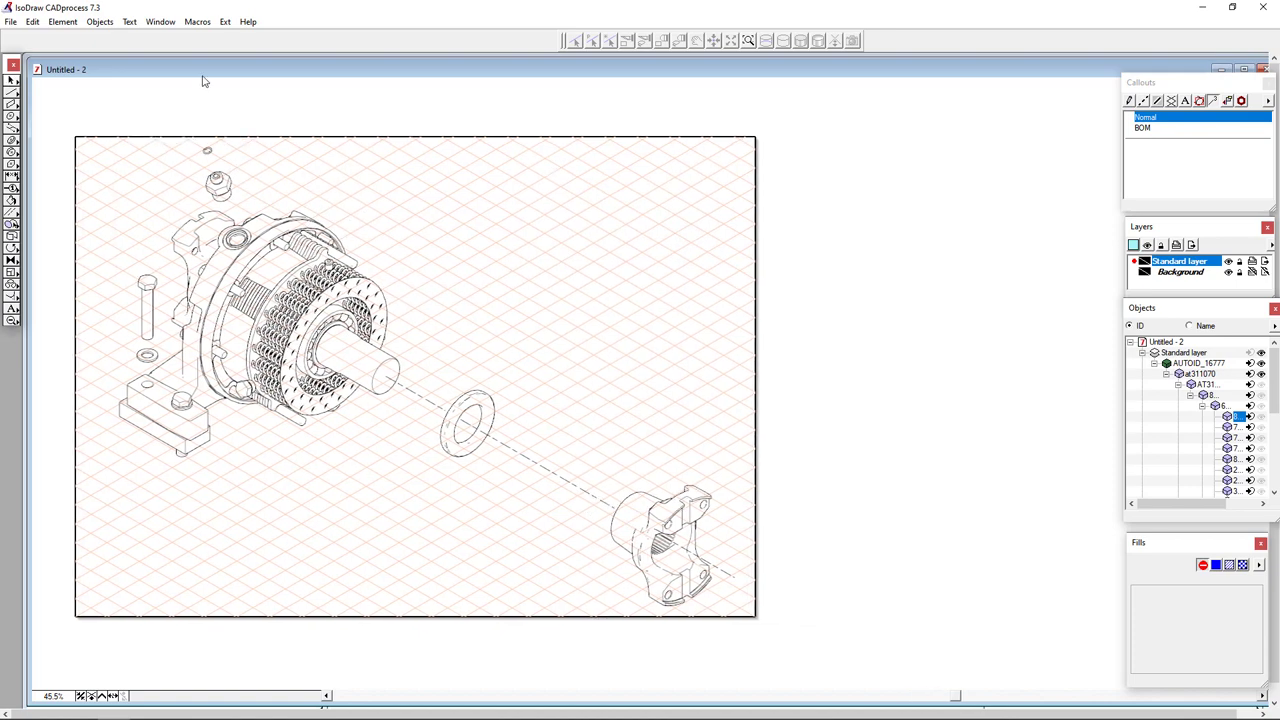
{"action": "left_click", "coordinate": [160, 22]}
{"action": "left_click", "coordinate": [214, 277]}
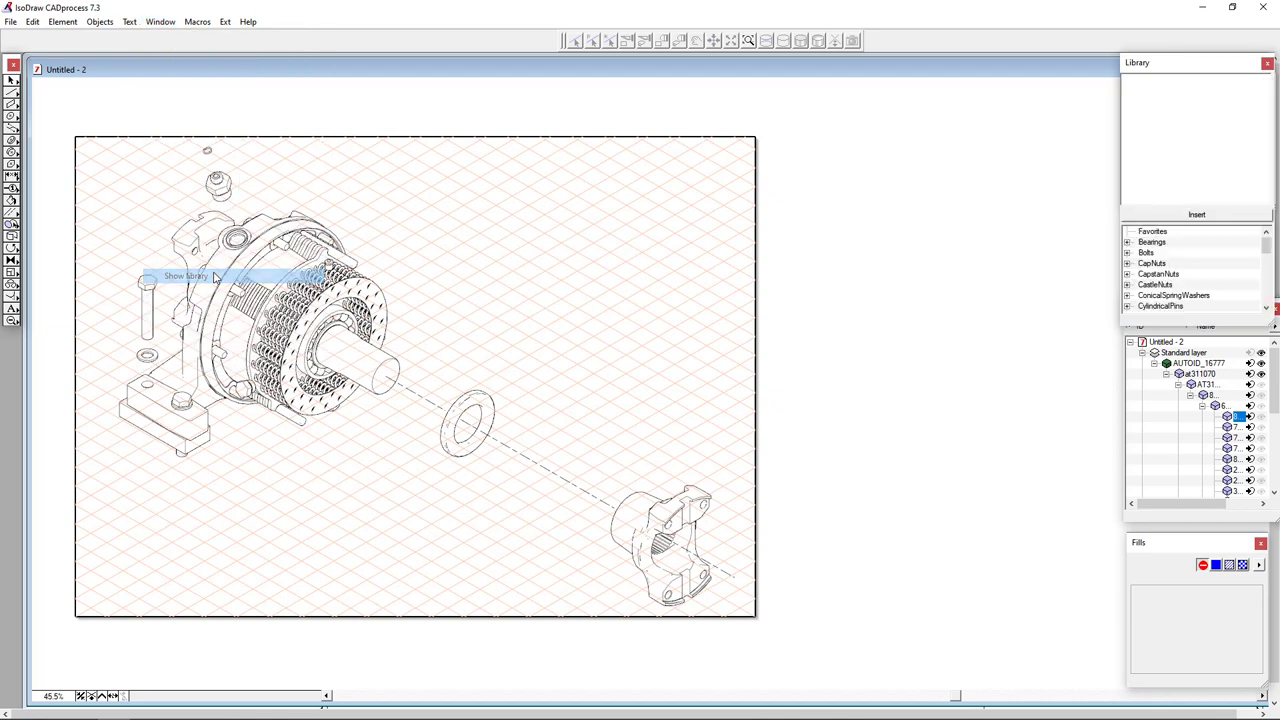
{"action": "left_click_drag", "start_coordinate": [1223, 71], "coordinate": [907, 121]}
{"action": "left_click", "coordinate": [812, 291]}
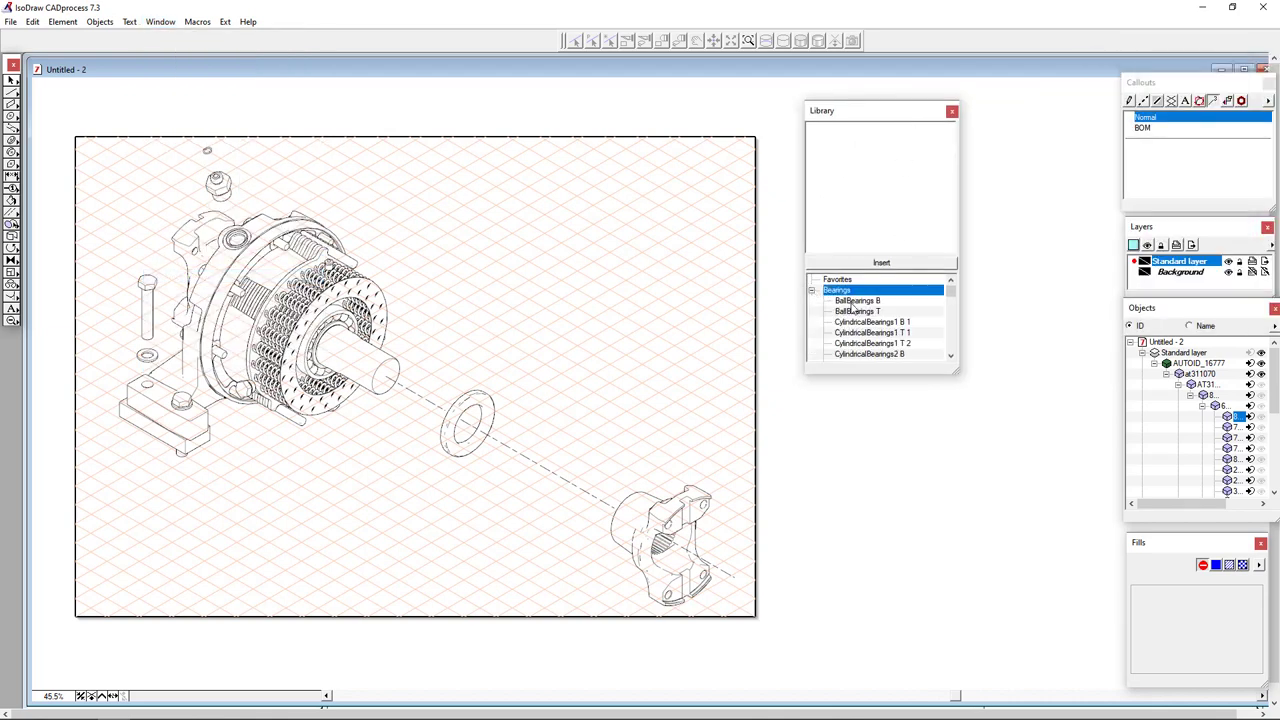
{"action": "left_click", "coordinate": [846, 302]}
{"action": "left_click", "coordinate": [823, 301]}
{"action": "left_click", "coordinate": [877, 312]}
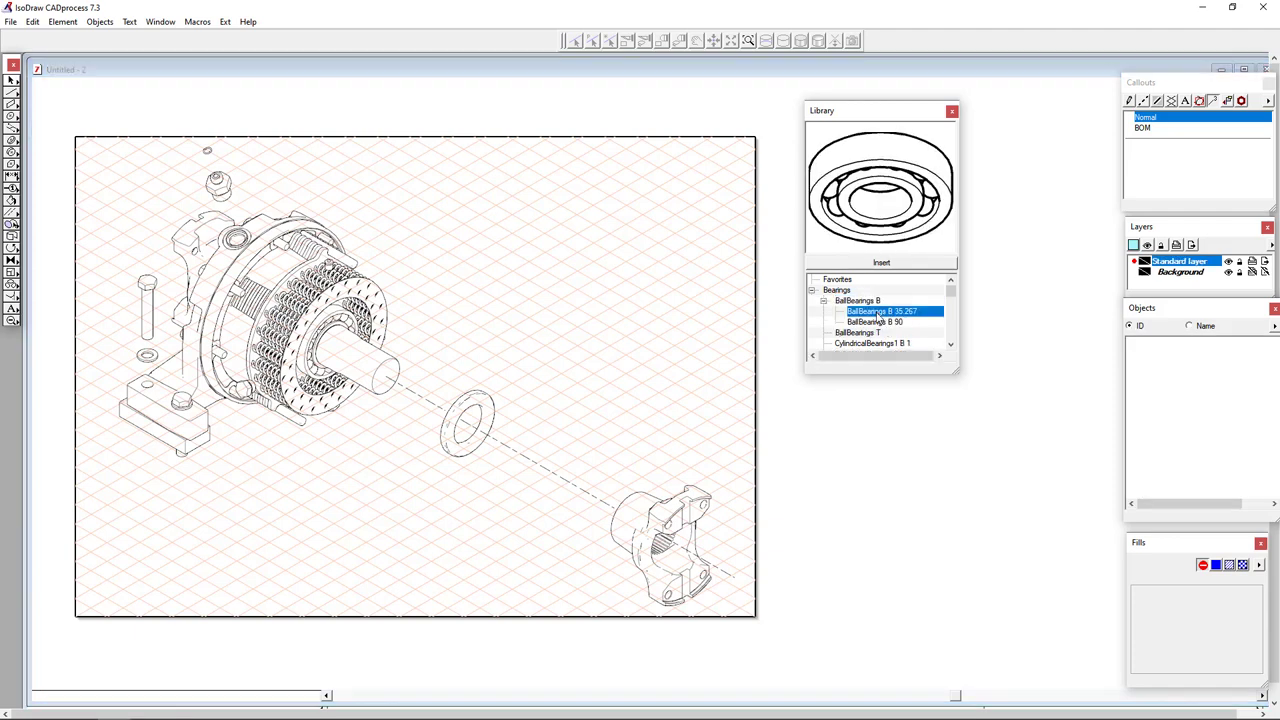
{"action": "left_click", "coordinate": [880, 322]}
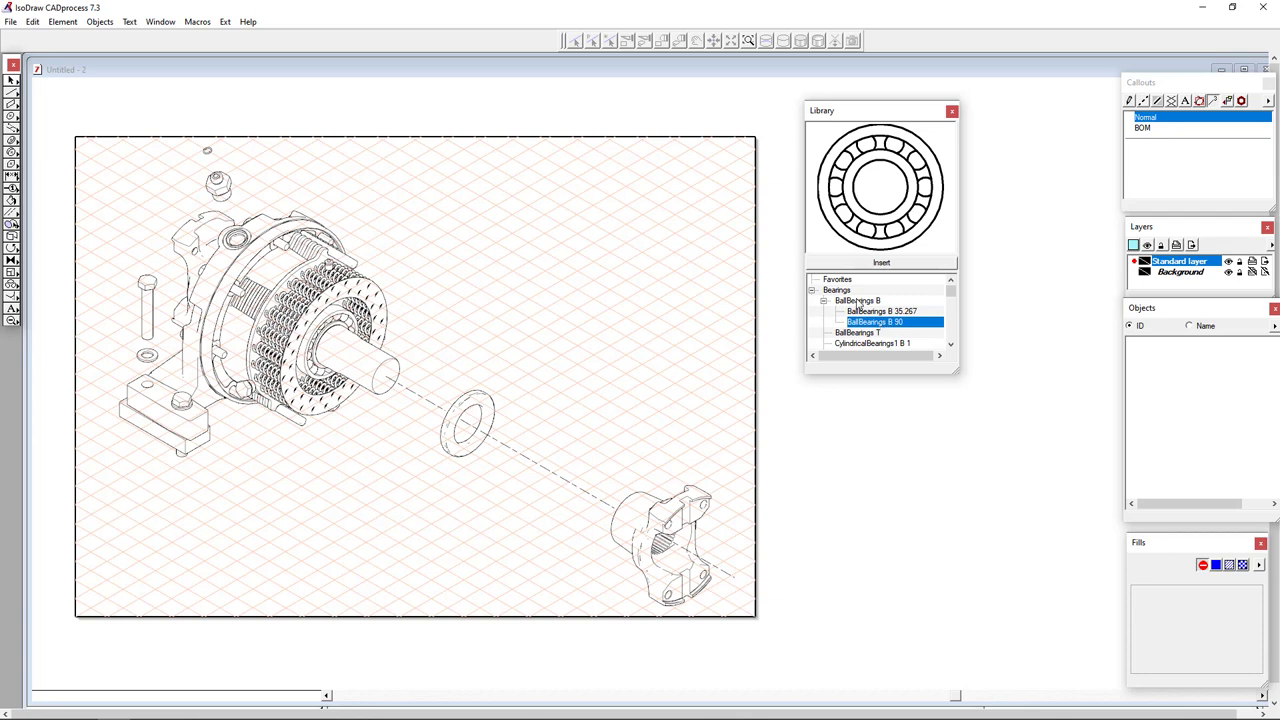
{"action": "left_click", "coordinate": [812, 291]}
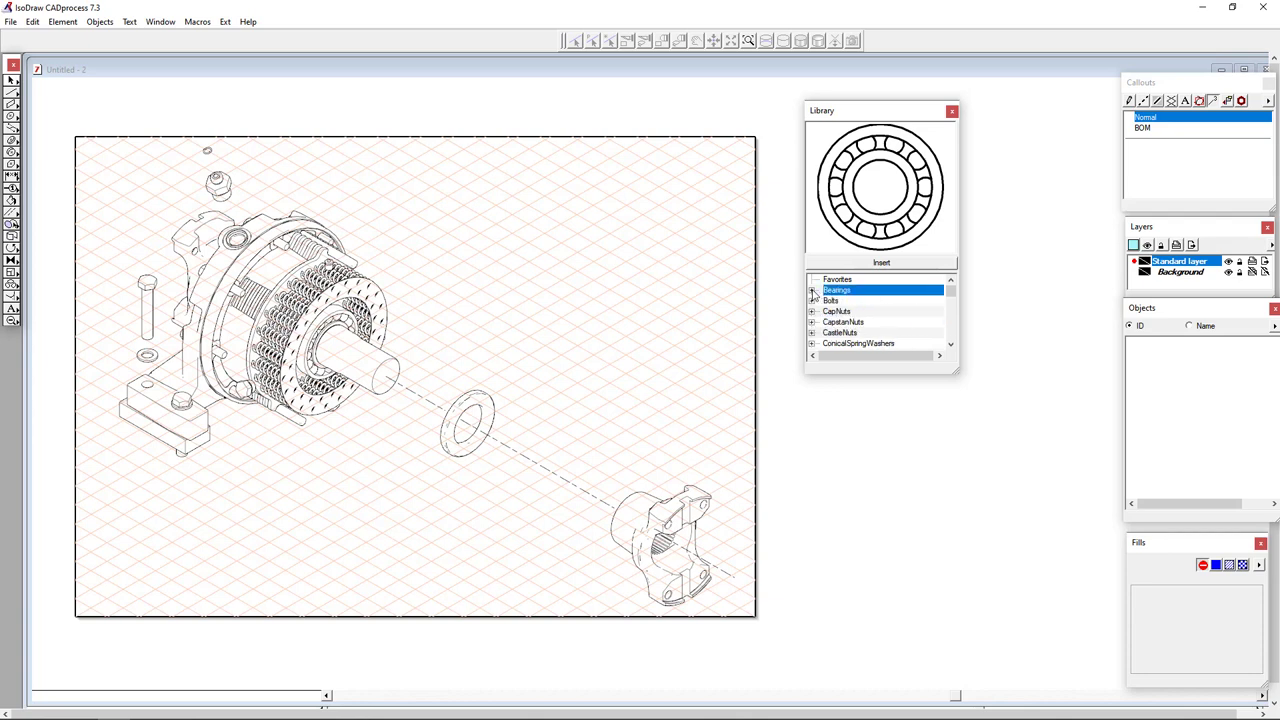
{"action": "scroll", "coordinate": [836, 334], "scroll_direction": "down", "scroll_amount": 4}
Step: Insert the Hands 90 drawing of a hand gripping a round part into the illustration
{"action": "left_click", "coordinate": [837, 323]}
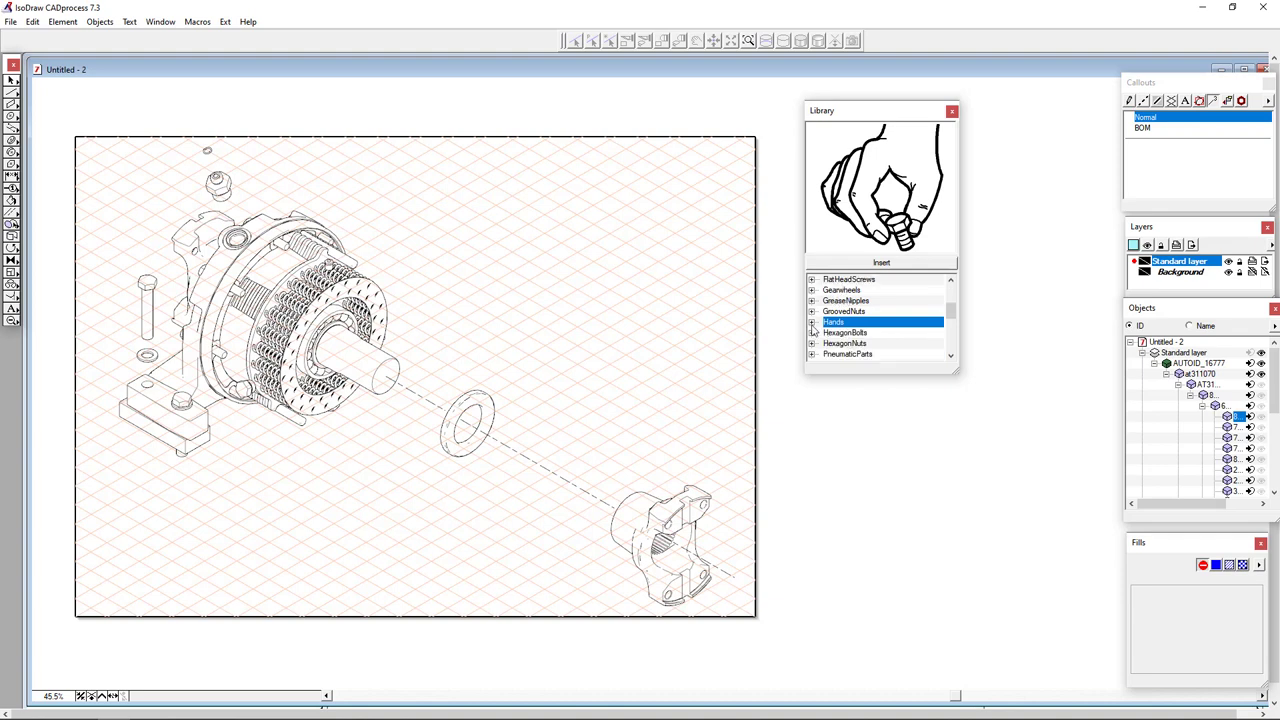
{"action": "left_click", "coordinate": [812, 323]}
{"action": "scroll", "coordinate": [840, 325], "scroll_direction": "down", "scroll_amount": 5}
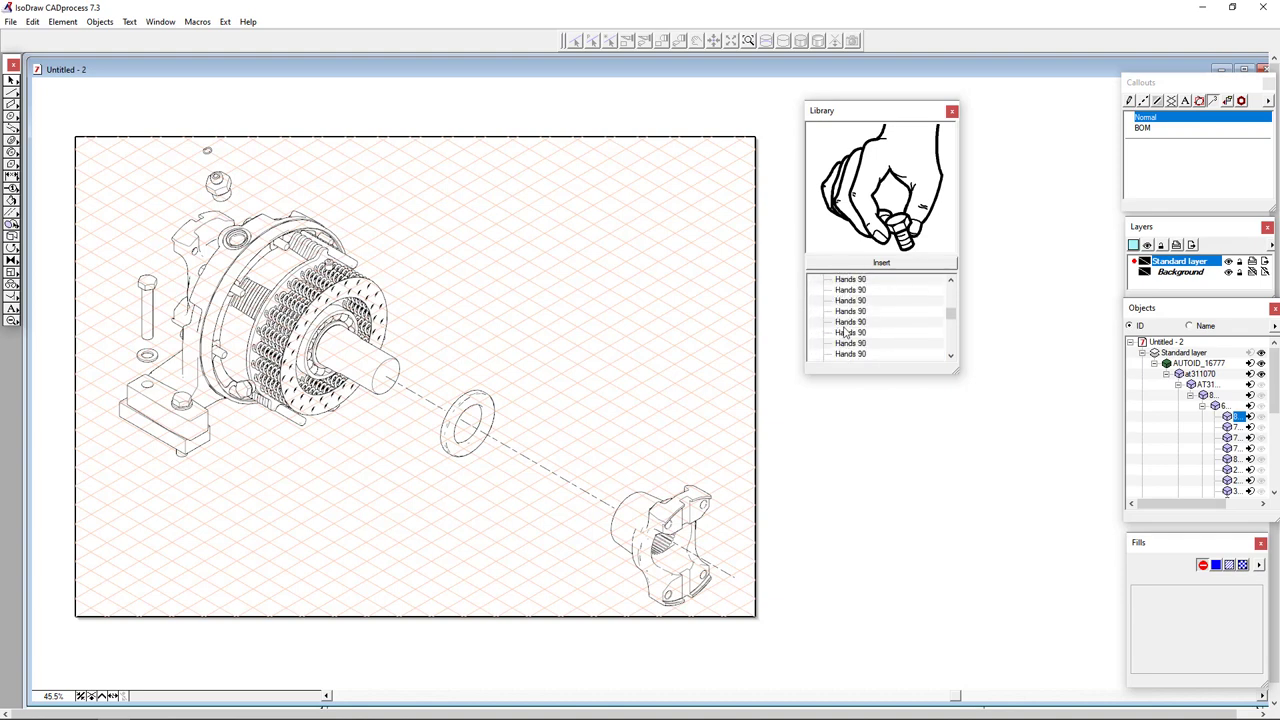
{"action": "left_click", "coordinate": [849, 301]}
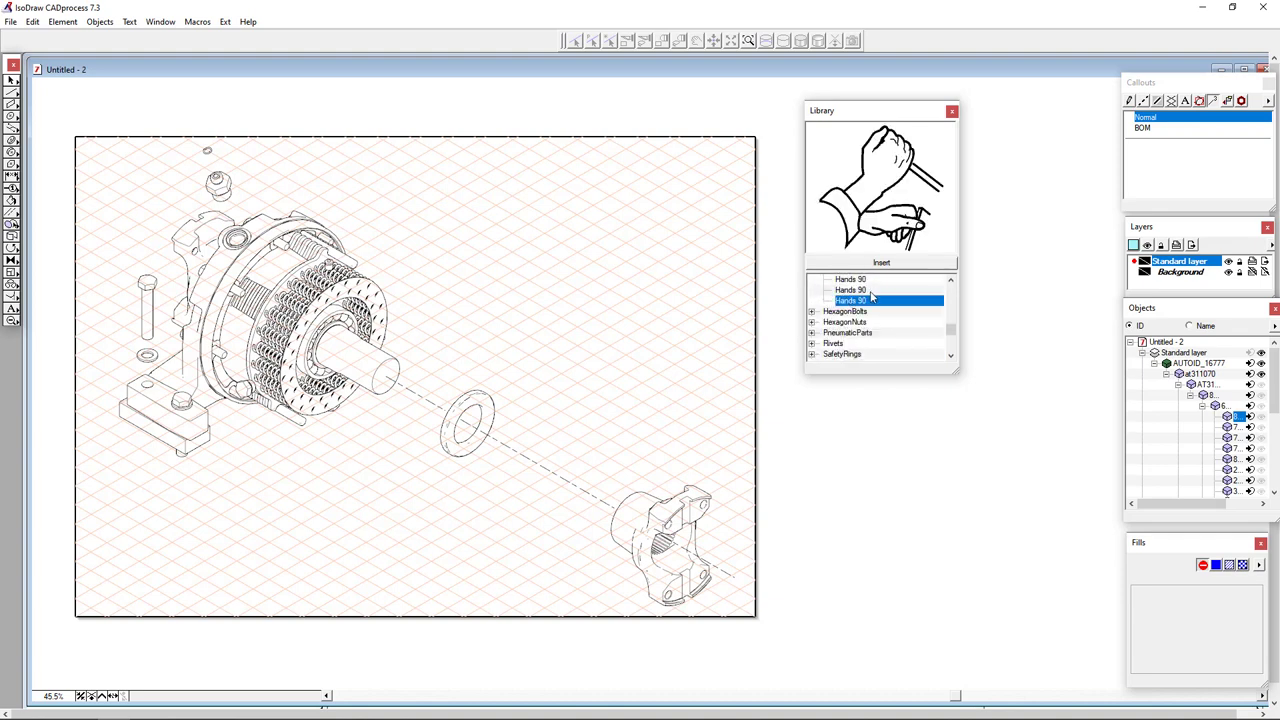
{"action": "scroll", "coordinate": [868, 291], "scroll_direction": "up", "scroll_amount": 2}
{"action": "left_click", "coordinate": [865, 312]}
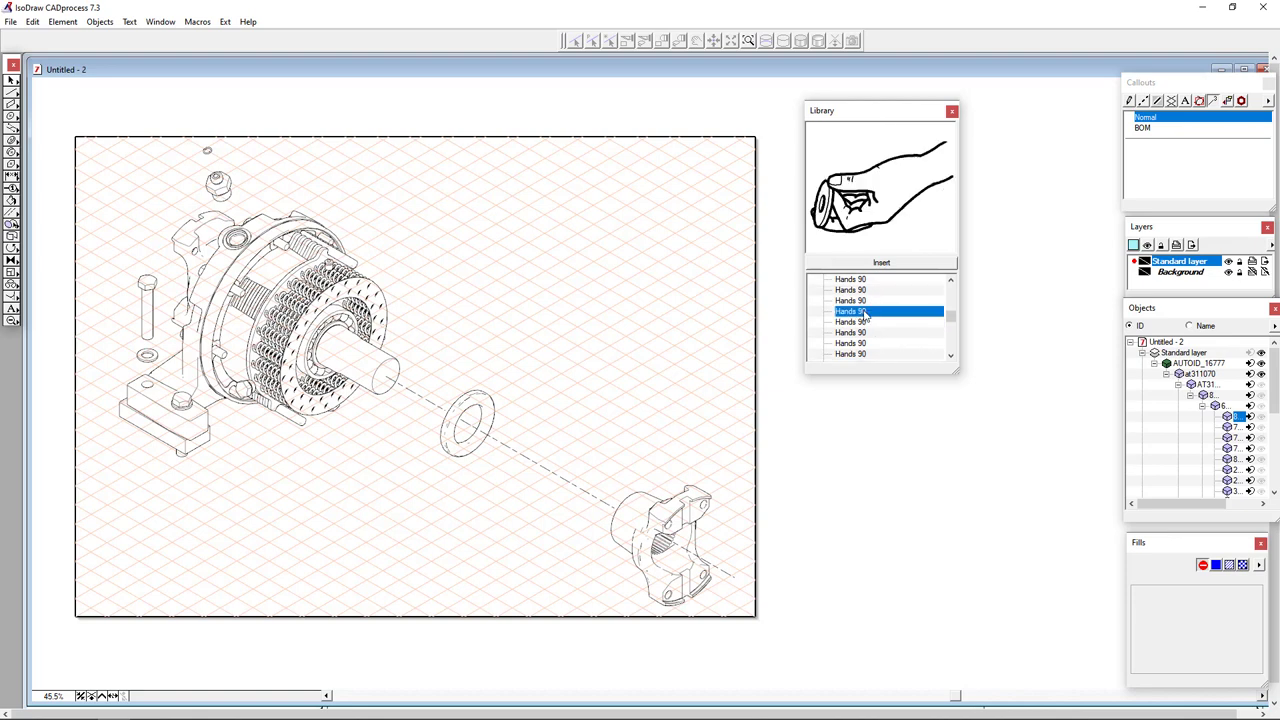
{"action": "left_click", "coordinate": [881, 262]}
Step: Scale up the Hands 90 symbol and place it just above the washer along the centre line
{"action": "left_click", "coordinate": [12, 272]}
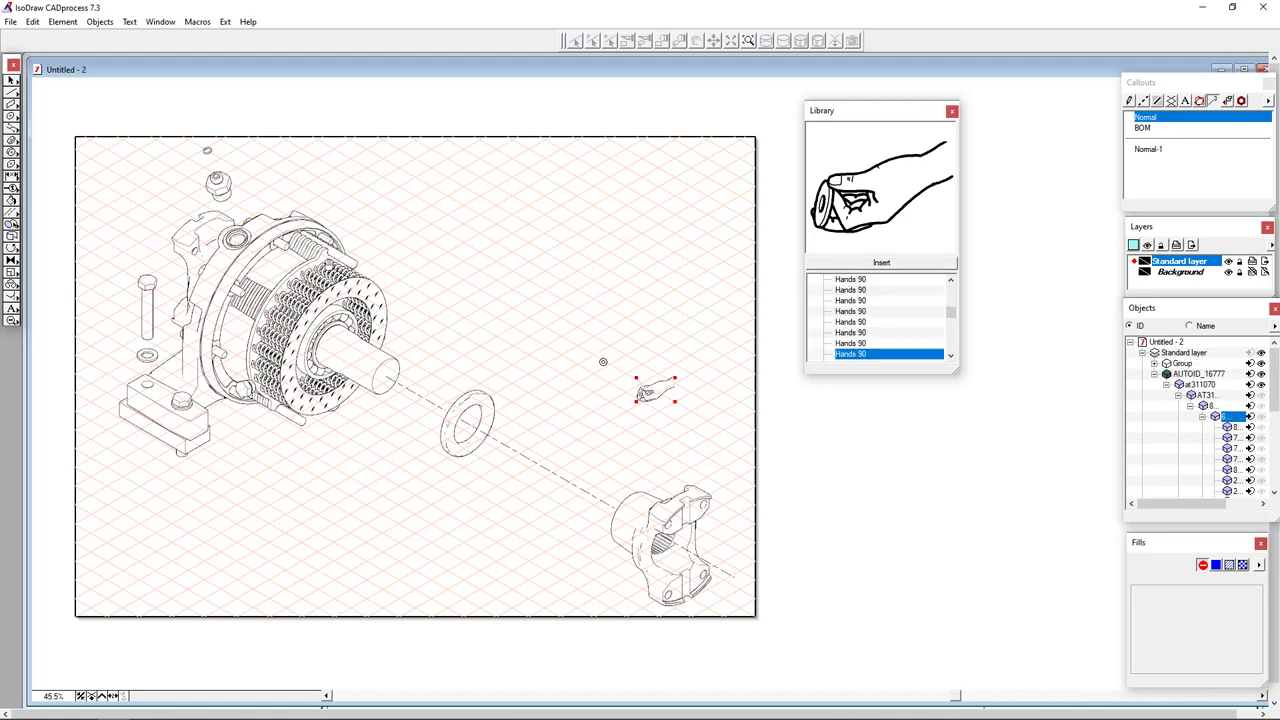
{"action": "left_click_drag", "start_coordinate": [565, 338], "coordinate": [469, 277]}
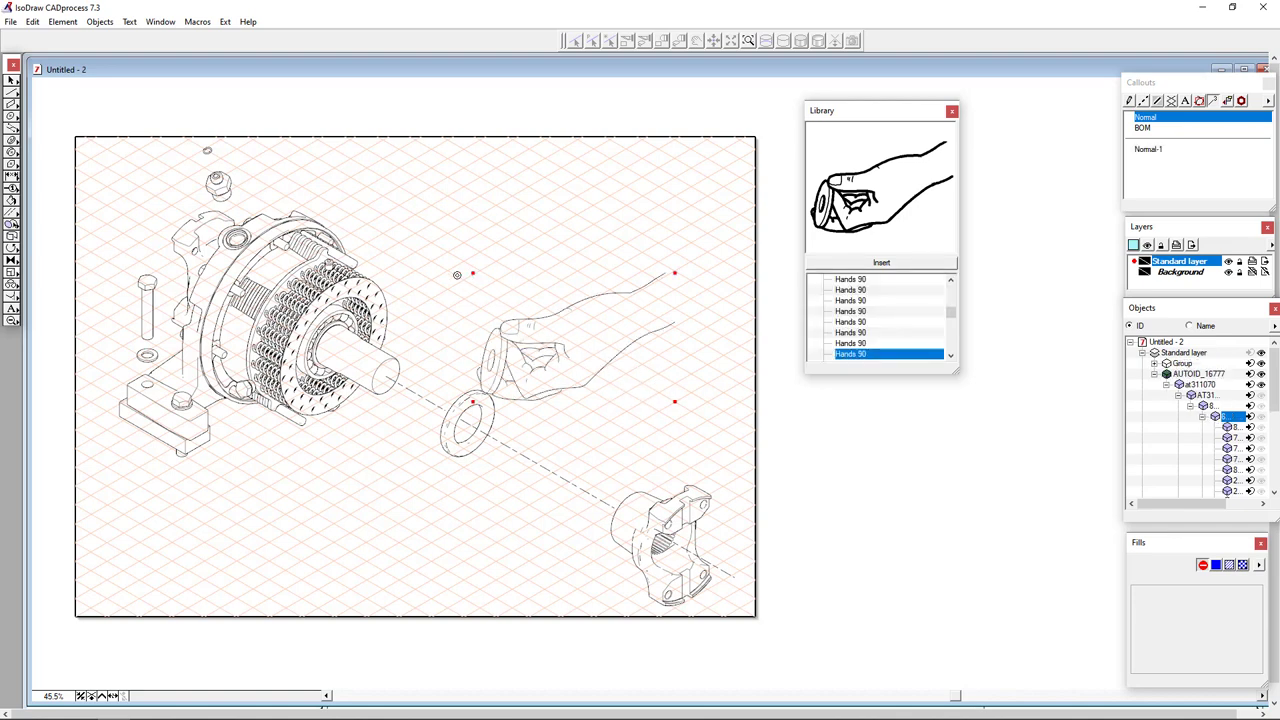
{"action": "left_click_drag", "start_coordinate": [561, 315], "coordinate": [549, 254]}
{"action": "left_click", "coordinate": [453, 257]}
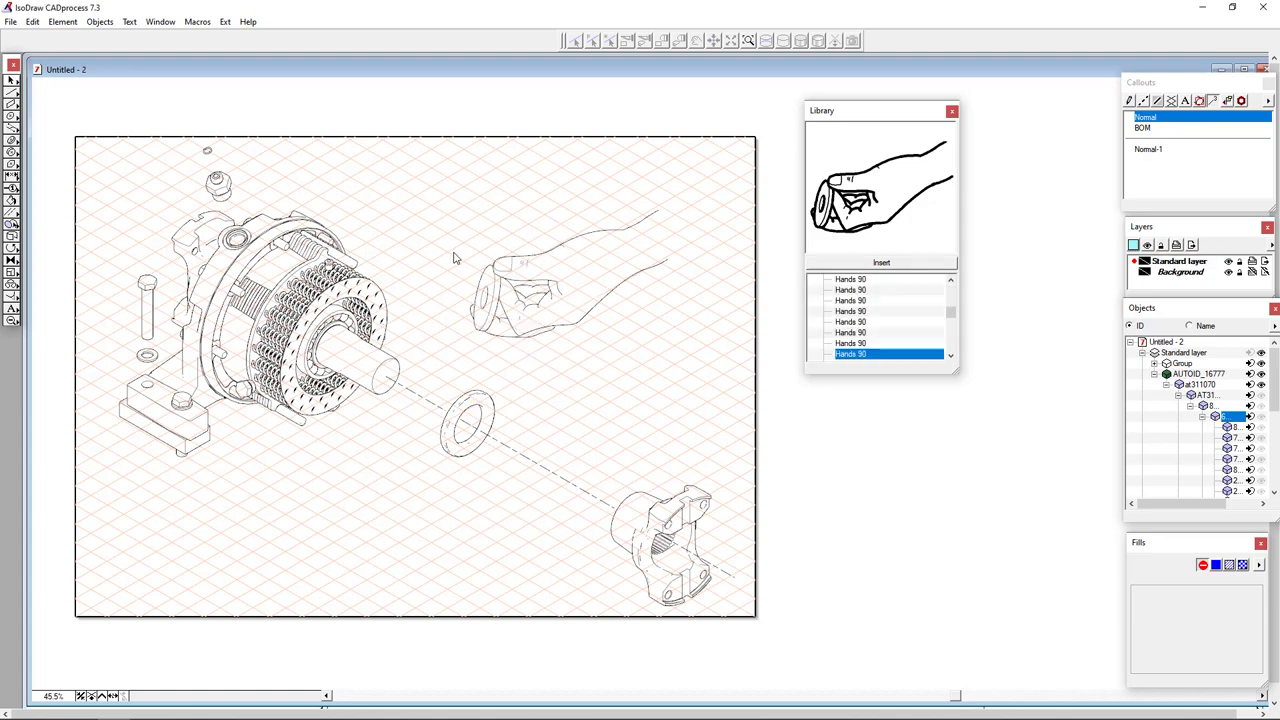